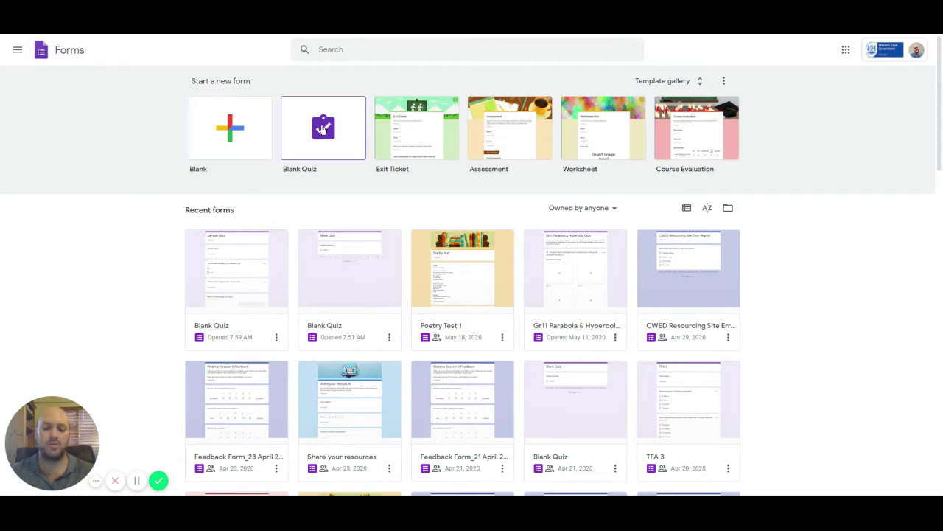
- Create a new blank quiz and change its heading to "Sample Quiz"
left_click(323, 129)
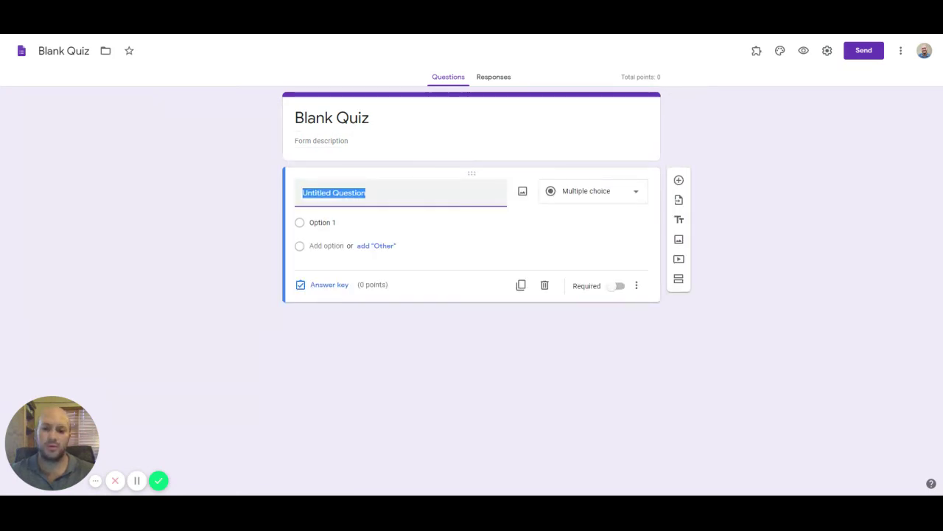
left_click(332, 118)
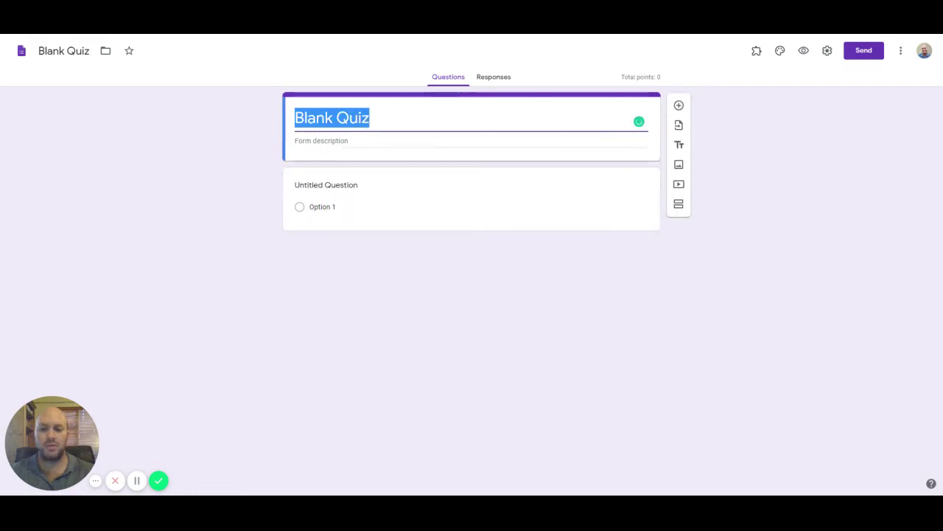
left_click(370, 118)
key("ctrl+a")
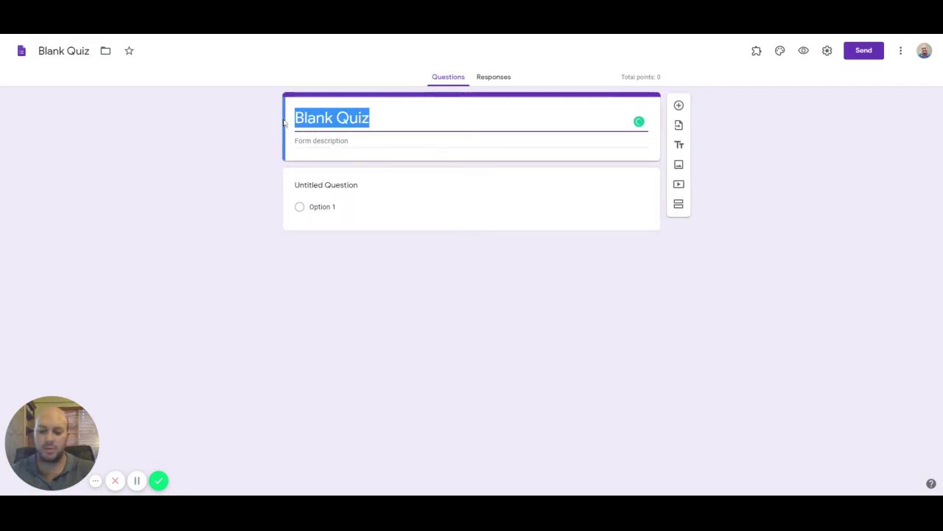
type("Sample Quiz")
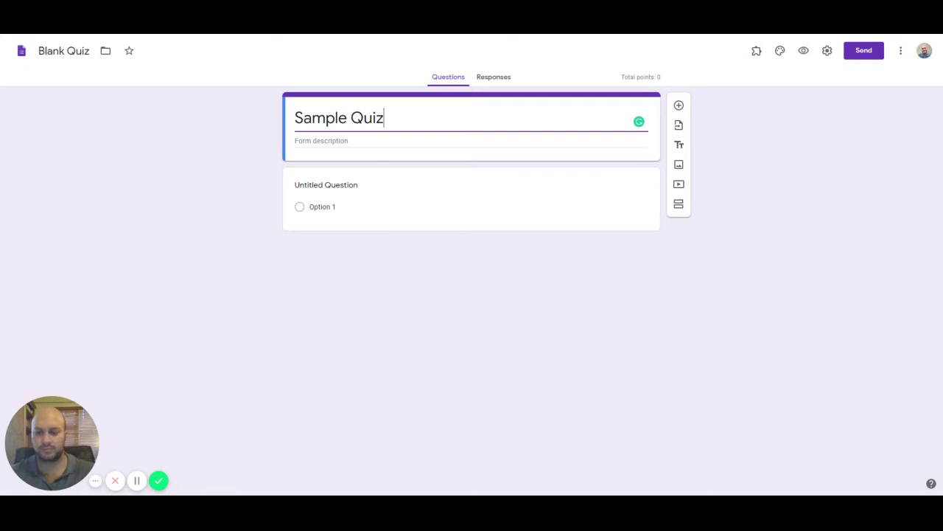
- Rename the form file as "Sample Quiz"
left_click(471, 148)
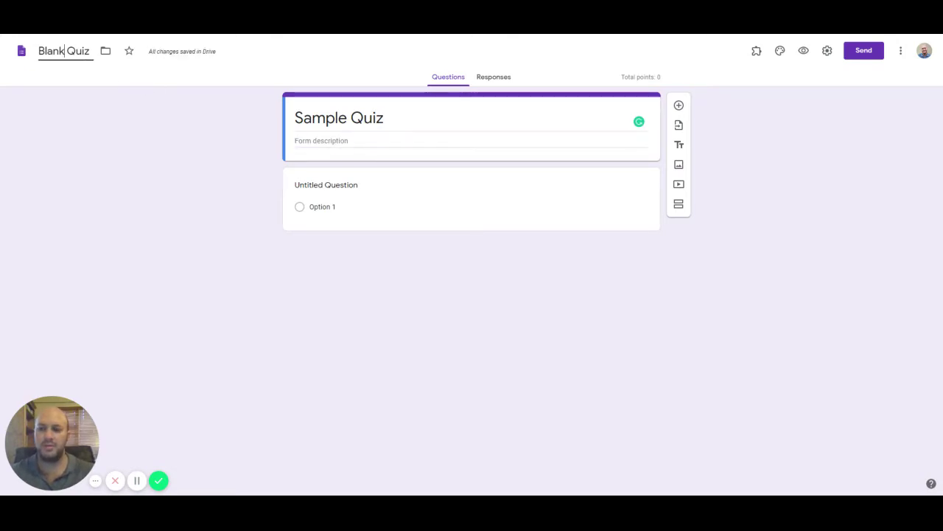
double_click(52, 51)
type("Sample")
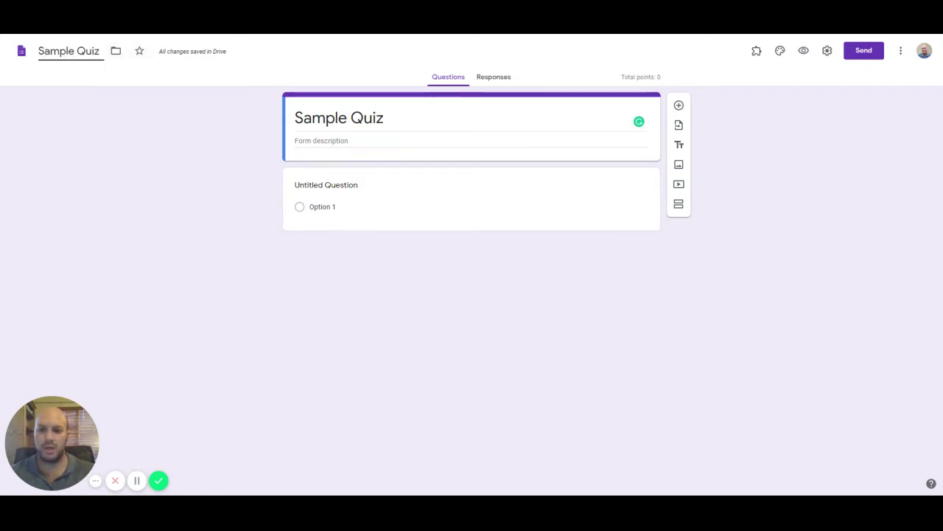
- Enter "He was/were late." as the text of the first question, keeping the multiple choice type
left_click(361, 186)
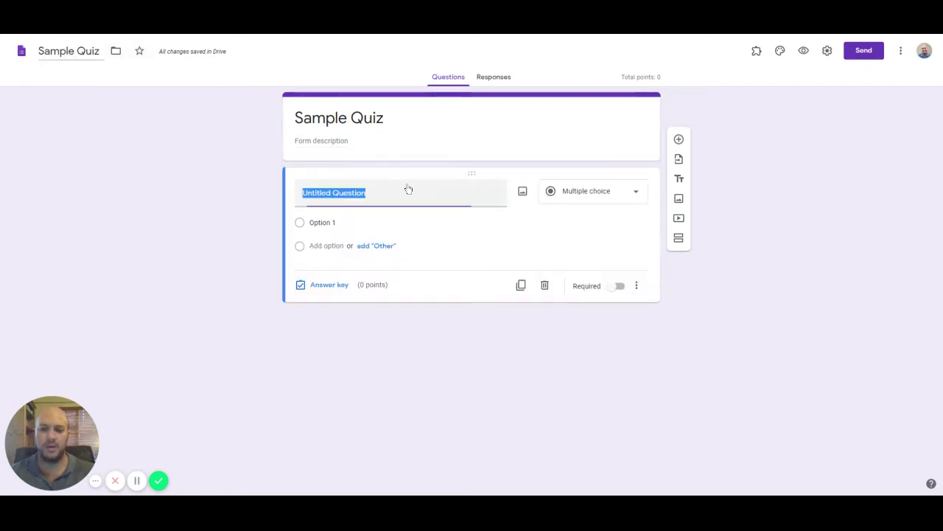
left_click(611, 195)
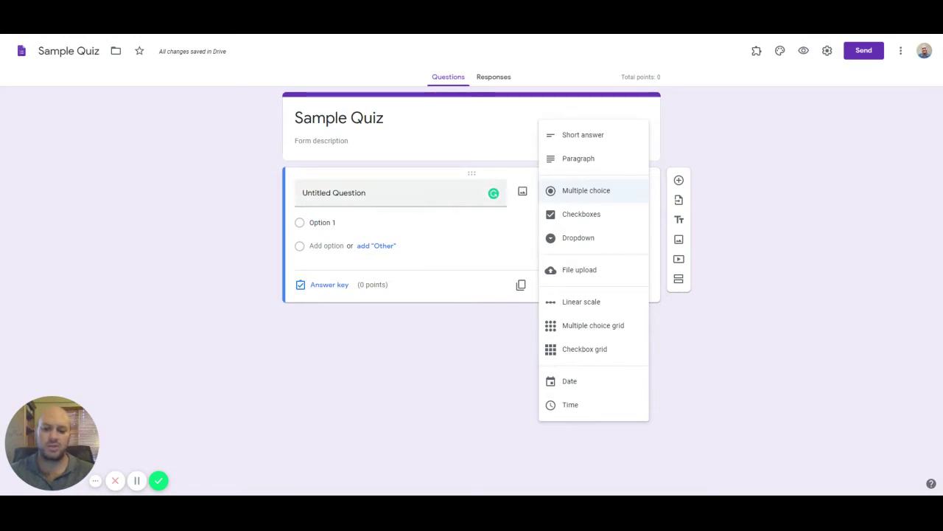
key("Escape")
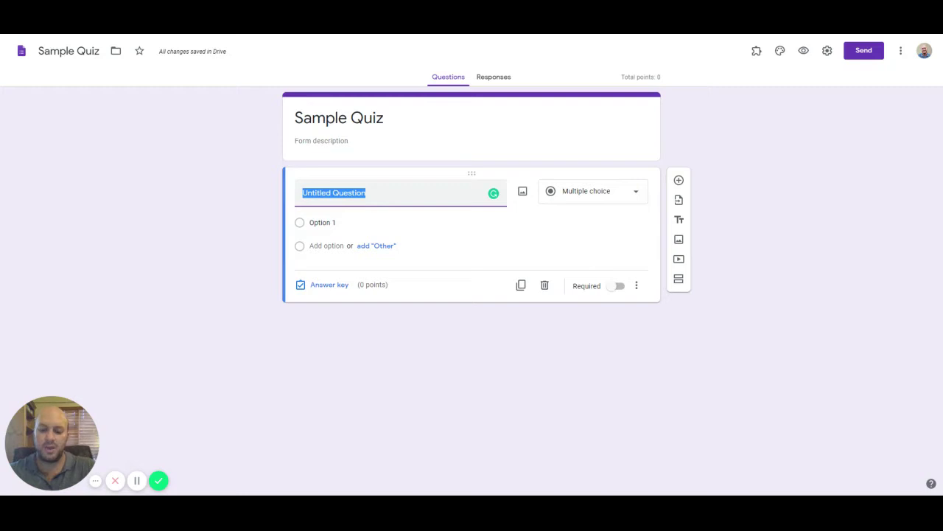
type("He")
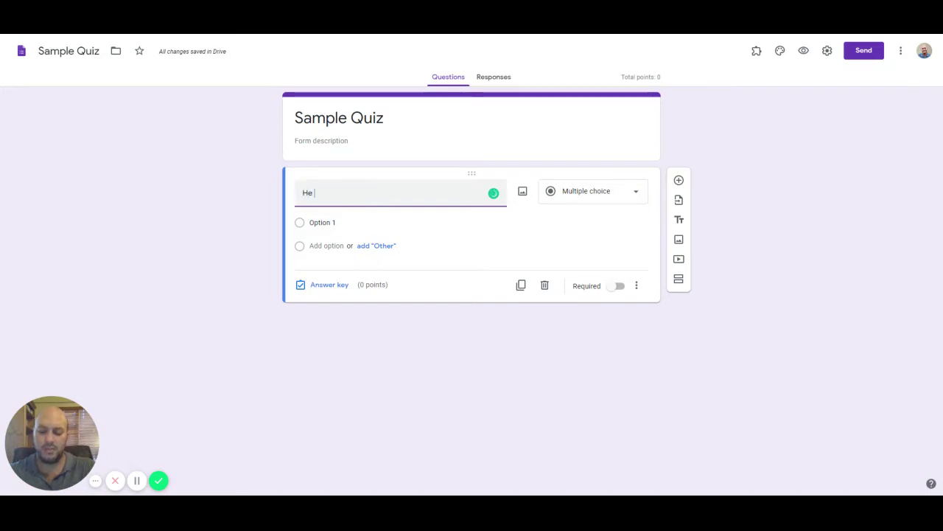
type(" was/")
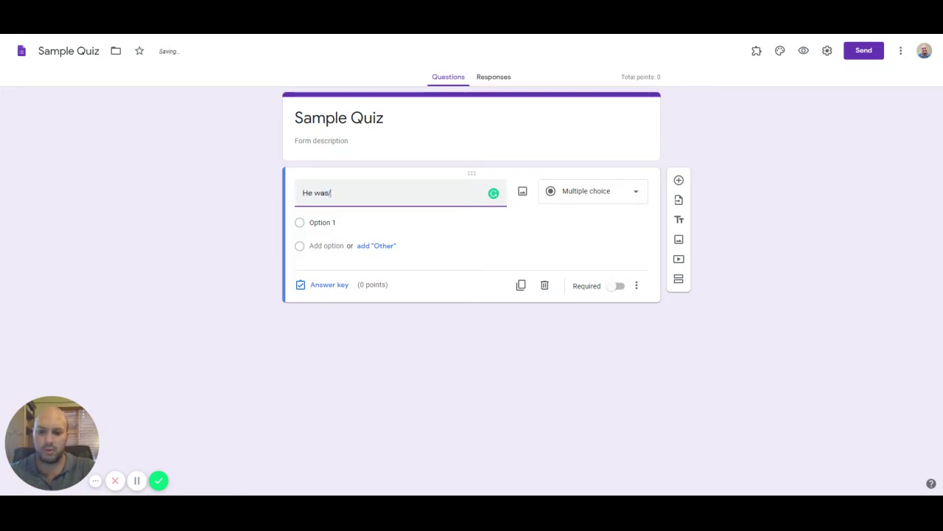
type("were late.")
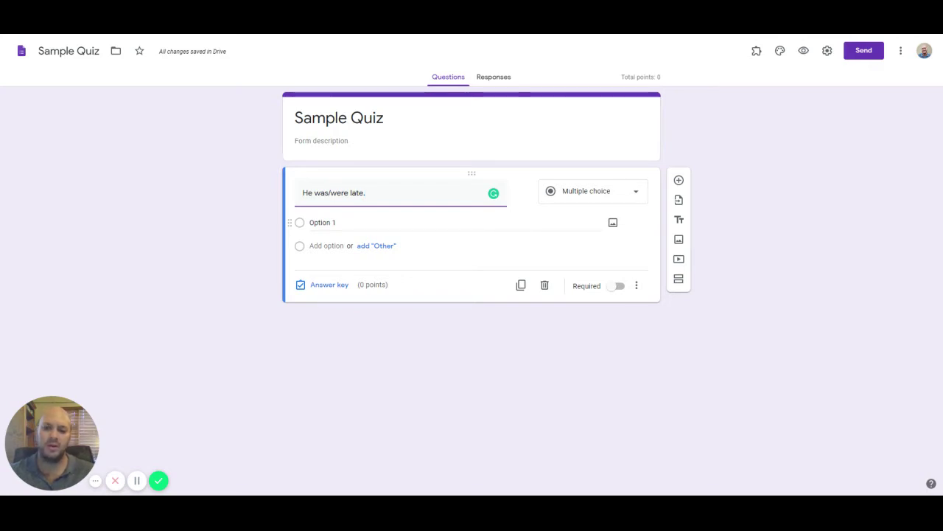
- Give the first question two answer options, "was" and "were"
left_click(322, 222)
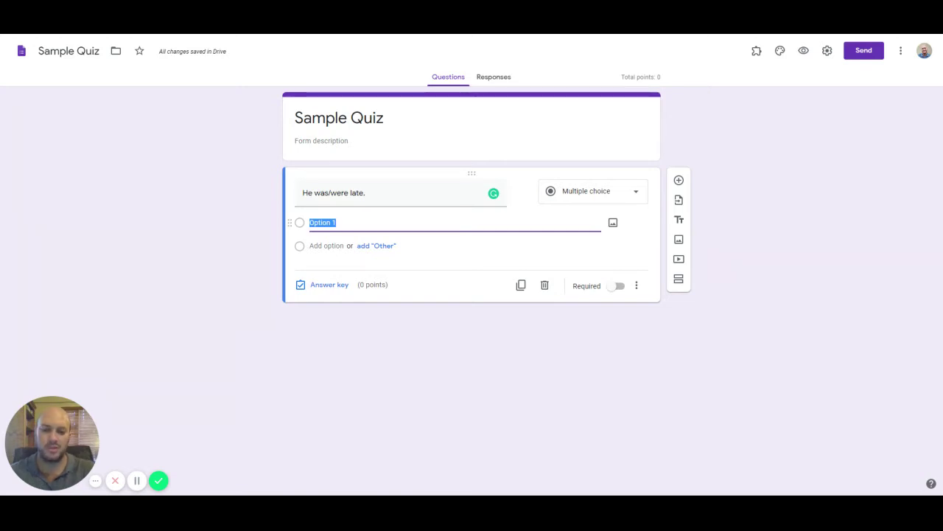
type("was")
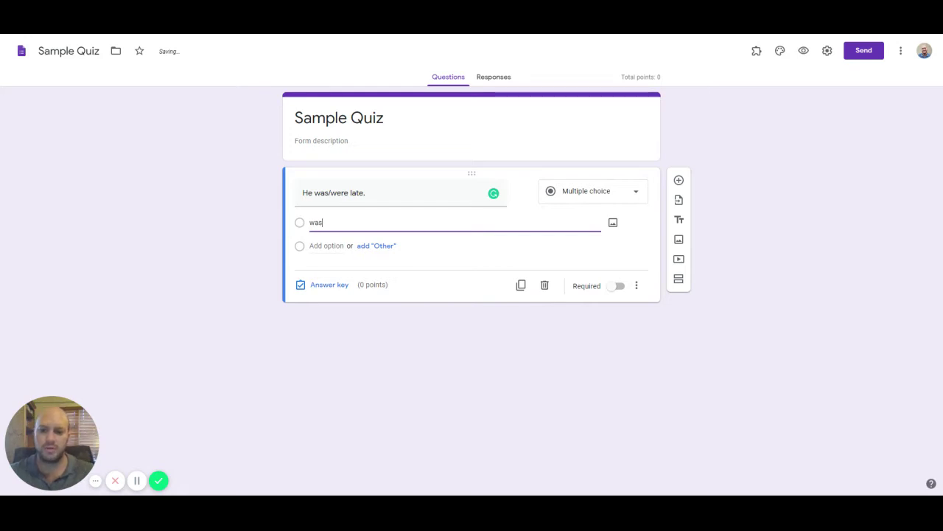
key("Return")
type("were")
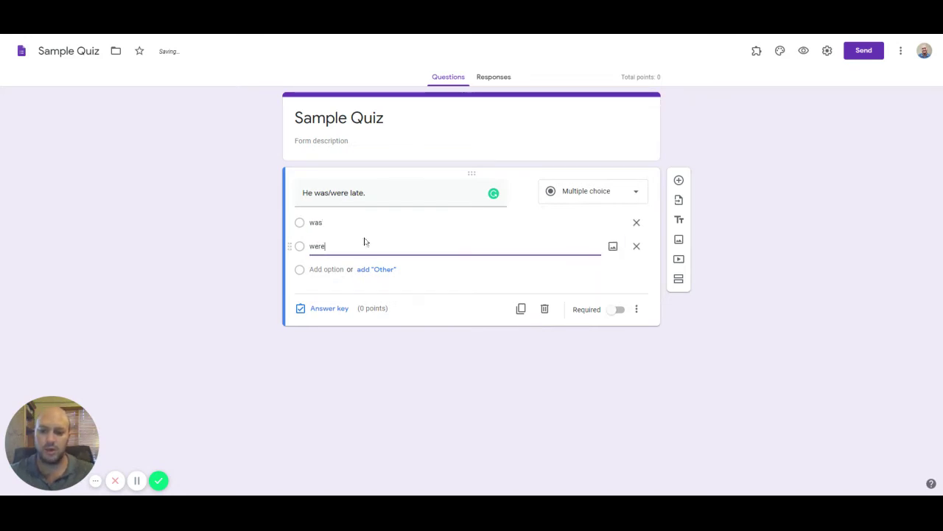
left_click(233, 248)
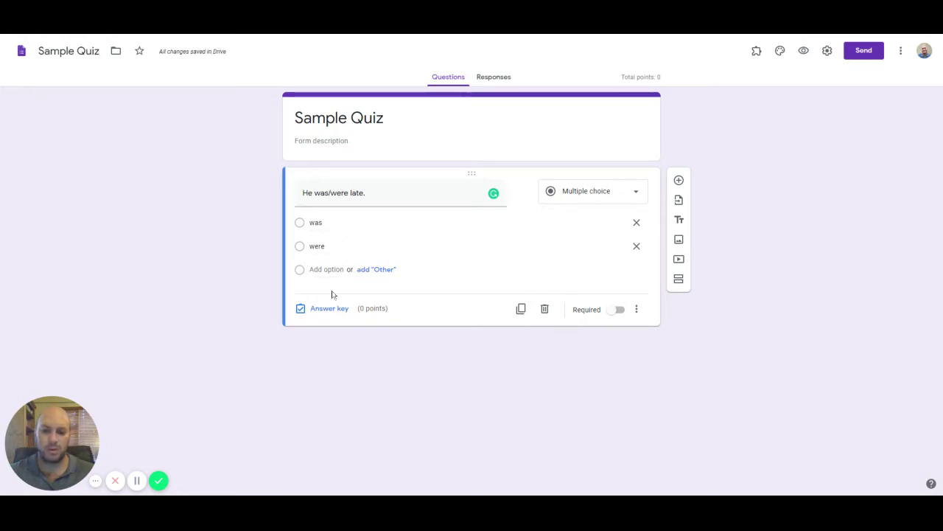
- In the first question's answer key, mark "was" as correct and set the question to 1 point
left_click(329, 310)
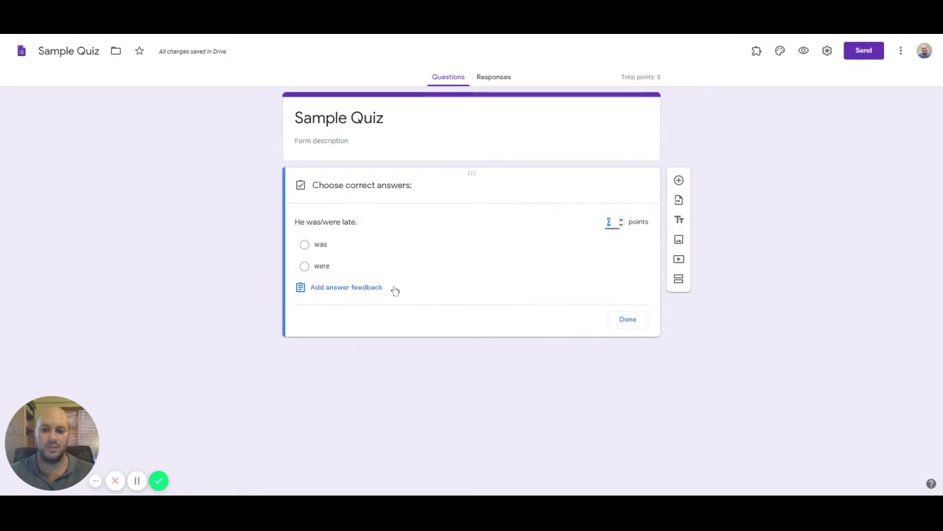
left_click(321, 250)
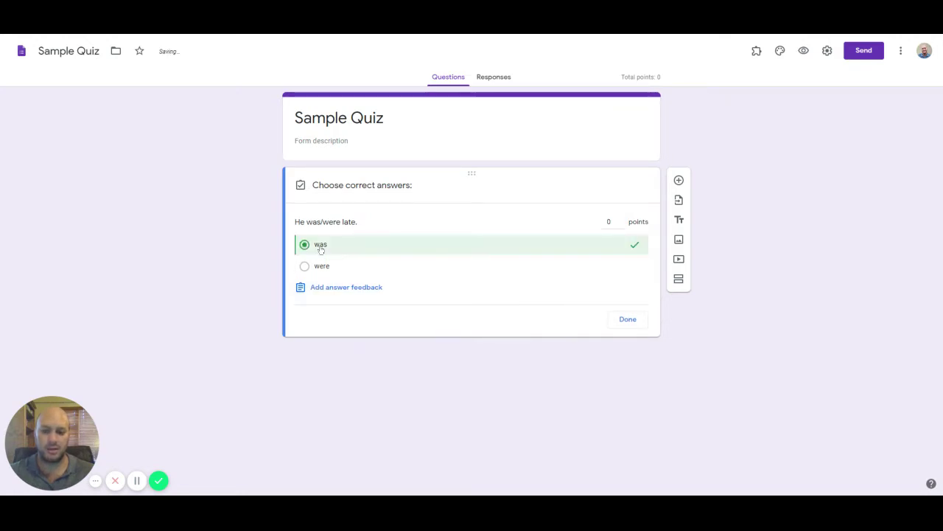
left_click(622, 220)
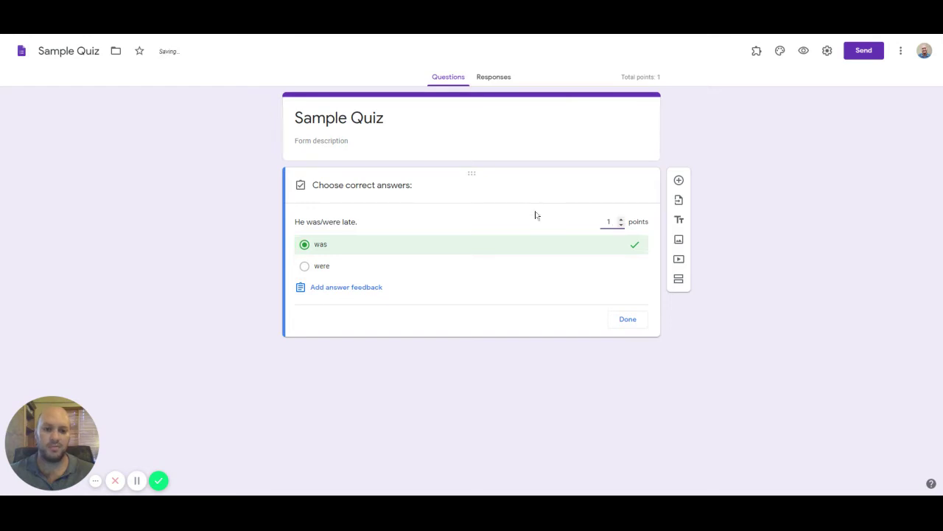
left_click(621, 225)
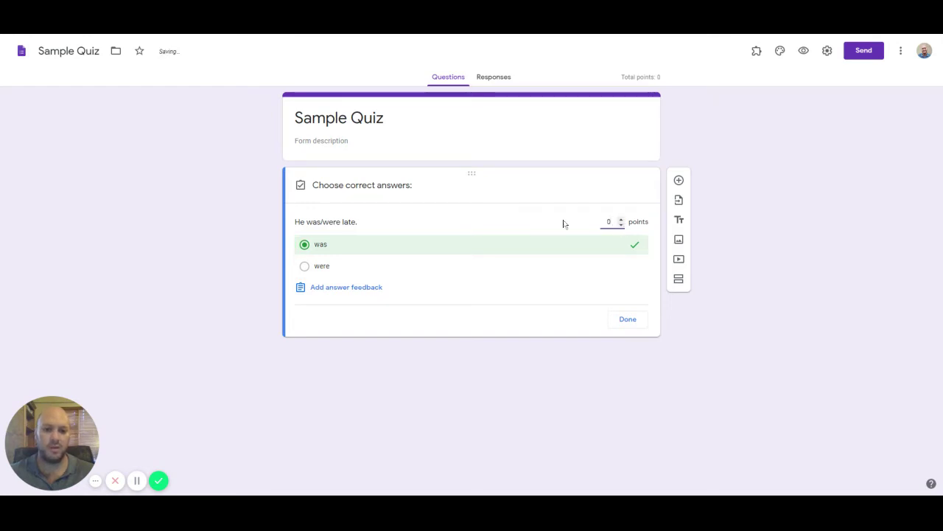
left_click(622, 219)
left_click(628, 319)
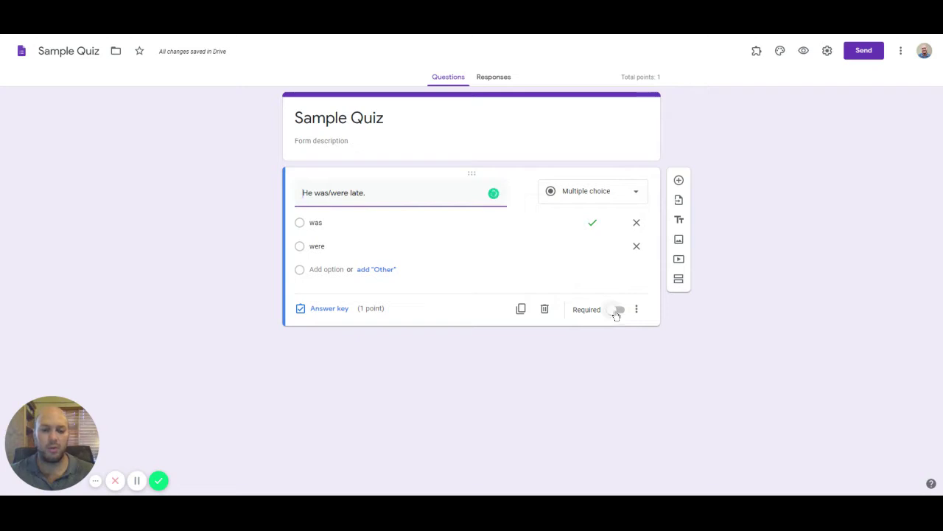
- Add a second question reading "He was/were late." and make it a short answer question
left_click(679, 181)
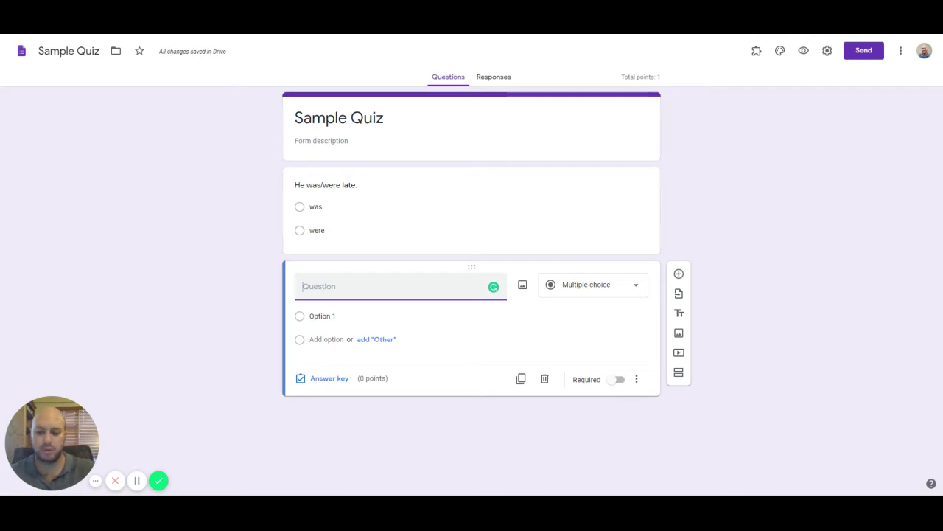
type("He was")
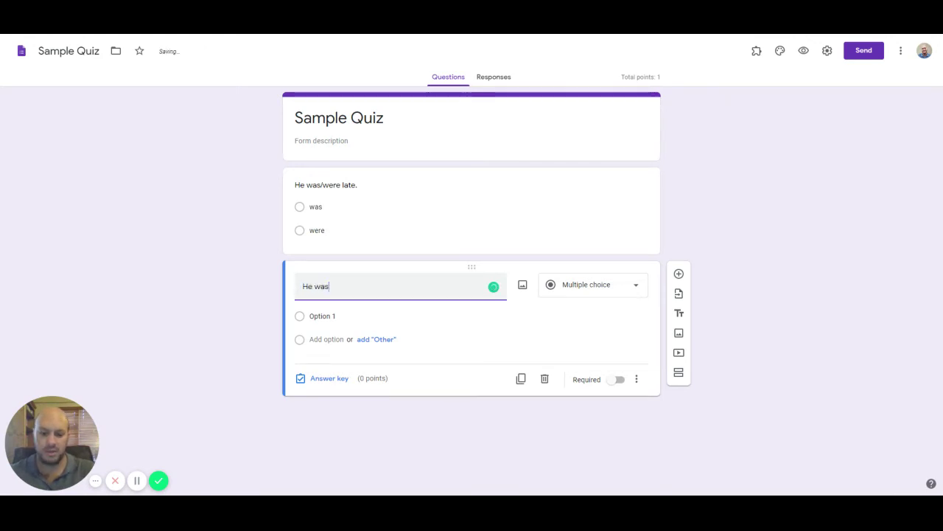
type("/were late.")
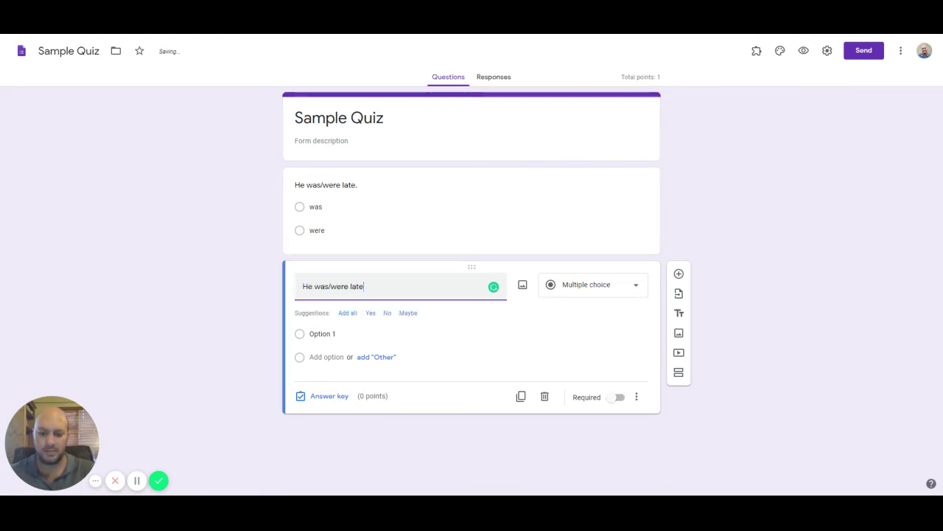
left_click(633, 287)
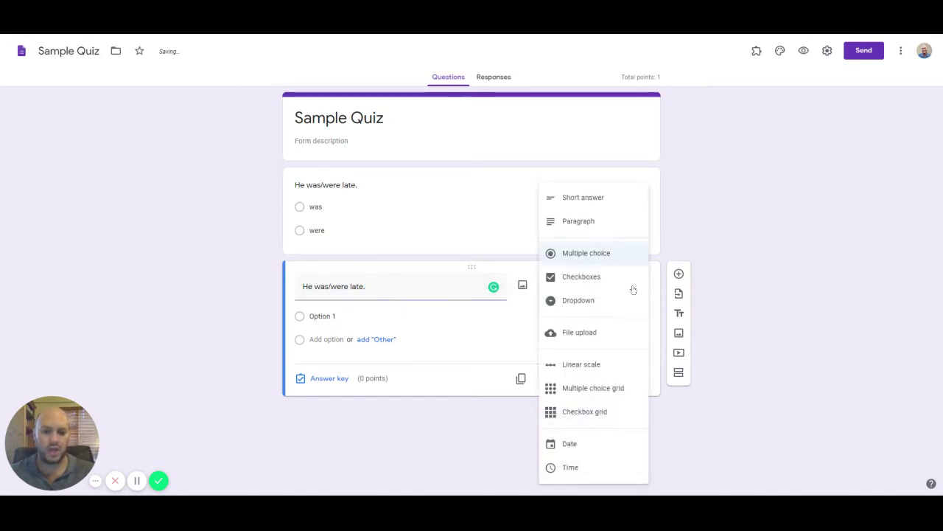
left_click(607, 199)
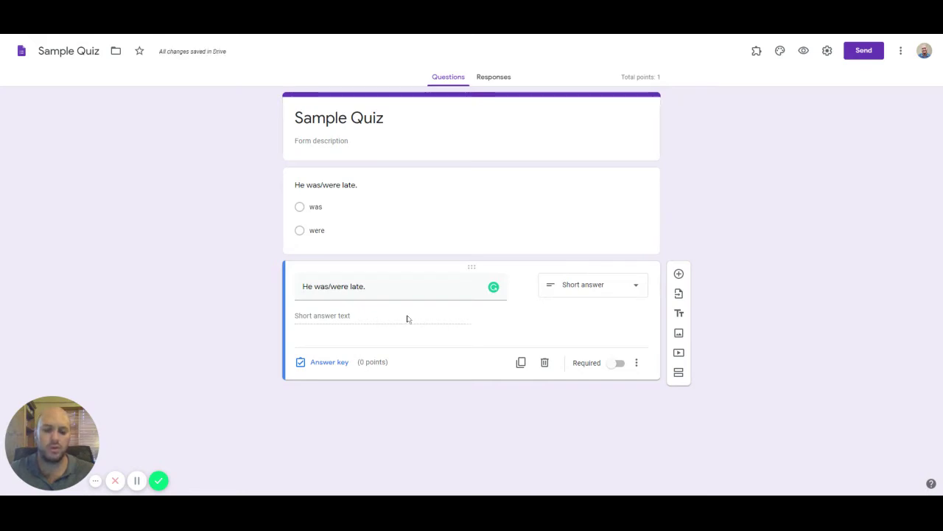
- List "was", "Was" and "was" followed by a space as correct answers for the short answer question
left_click(329, 362)
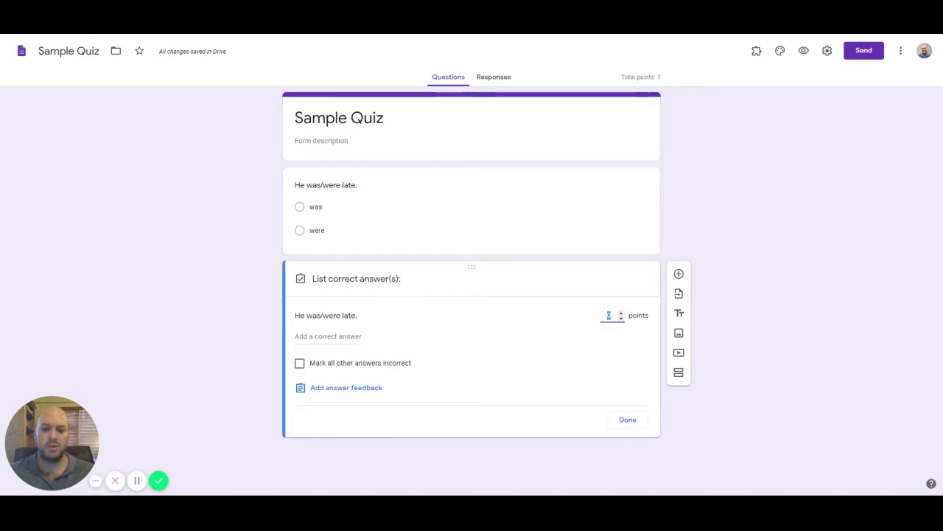
key("Tab")
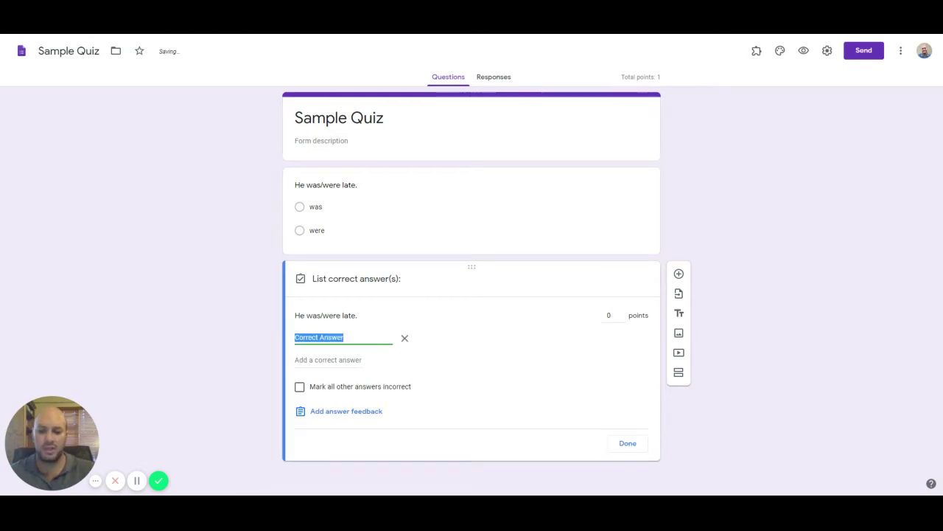
type("was")
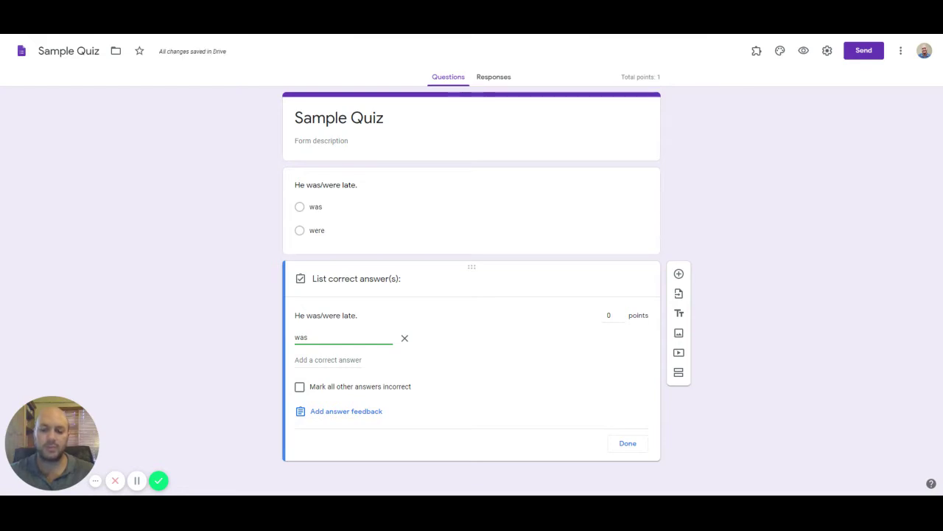
key("Return")
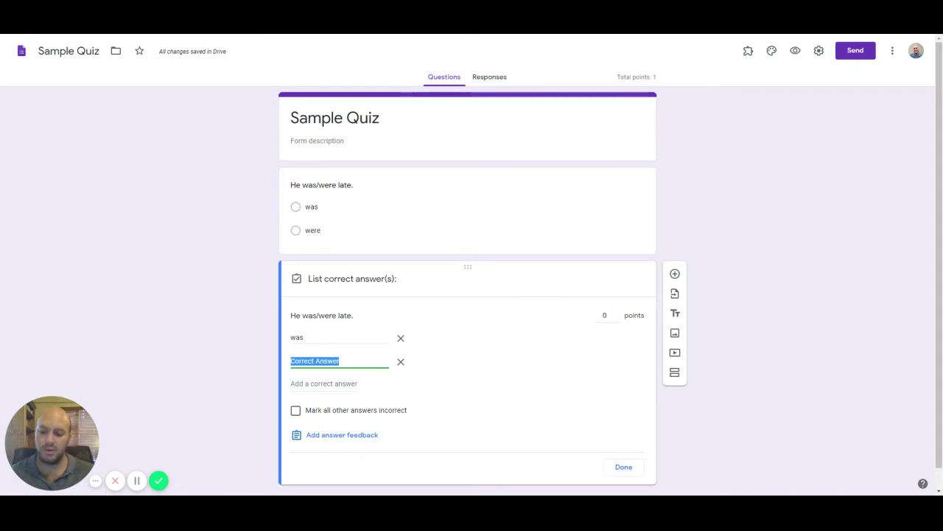
type("Was")
key("Return")
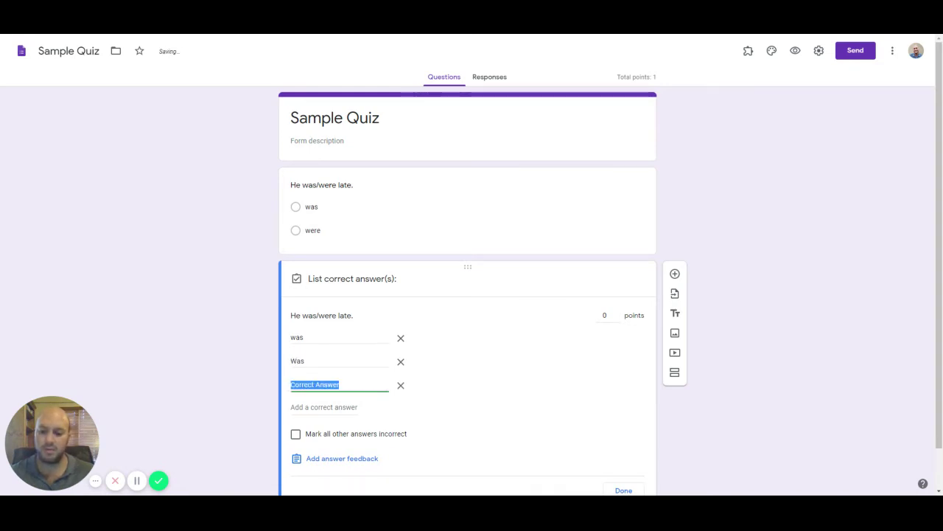
type("was")
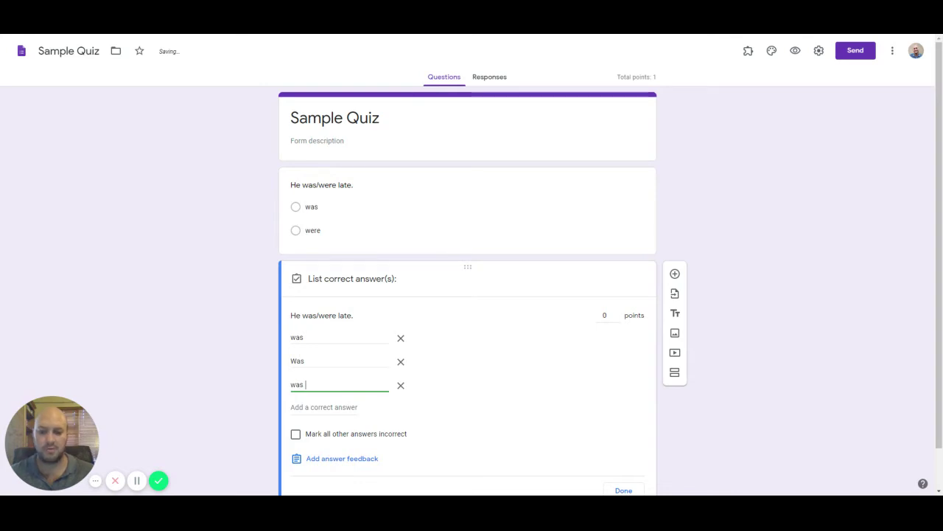
- Set the short answer question to 1 point and finish its answer key
double_click(296, 337)
double_click(331, 361)
left_click(331, 362)
double_click(297, 384)
left_click(297, 384)
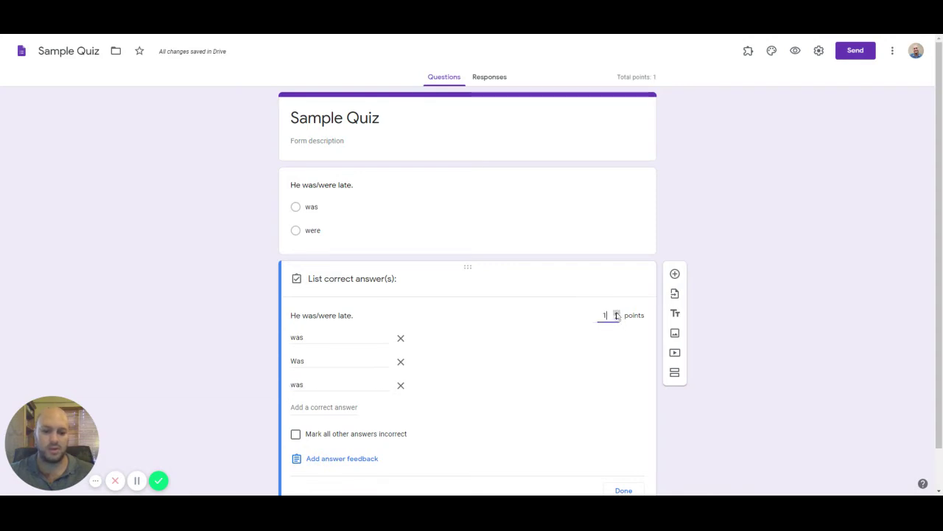
scroll(489, 317, "down", 1)
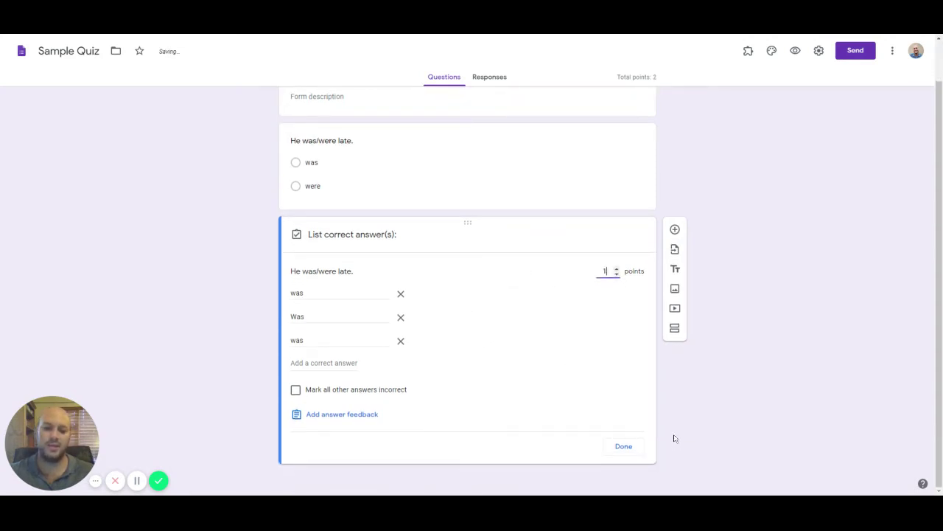
left_click(622, 447)
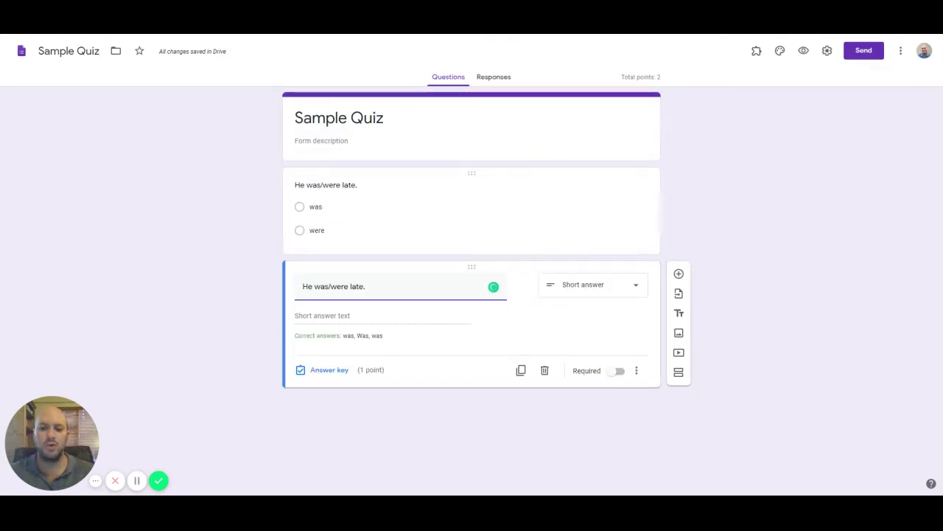
- Add a third question below the short answer question and set its type to Checkboxes
left_click(501, 210)
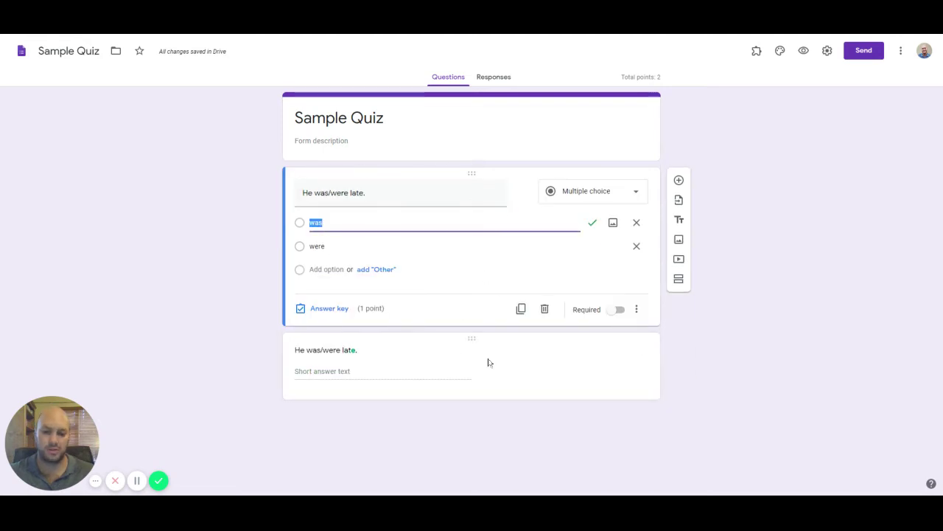
left_click(453, 364)
left_click(467, 412)
left_click(679, 274)
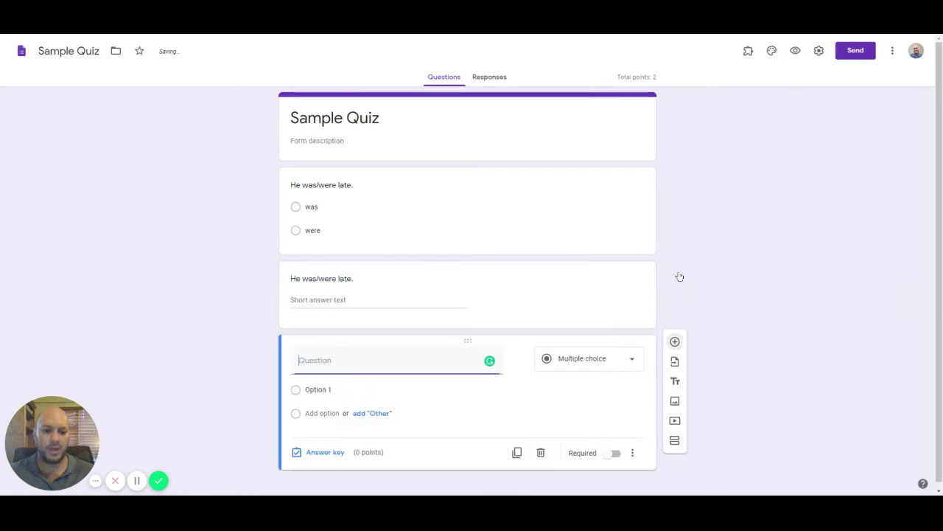
left_click(578, 366)
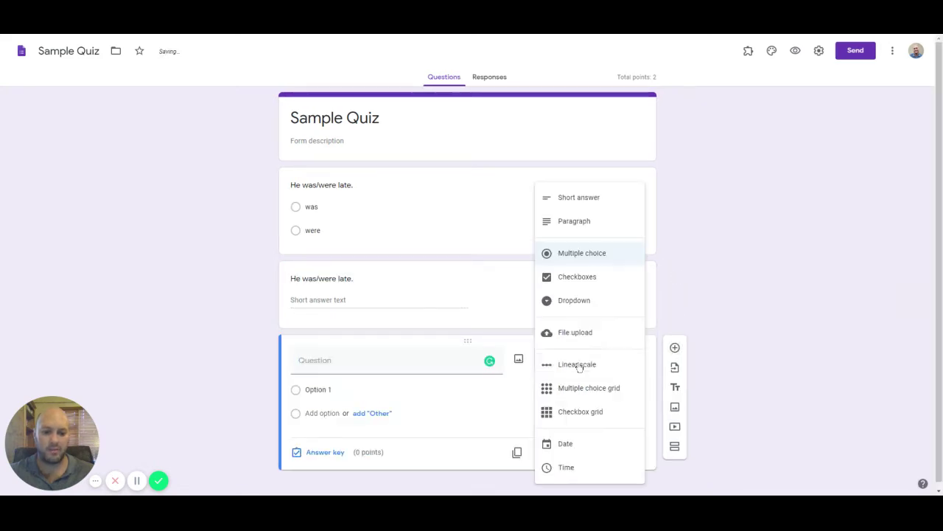
left_click(579, 279)
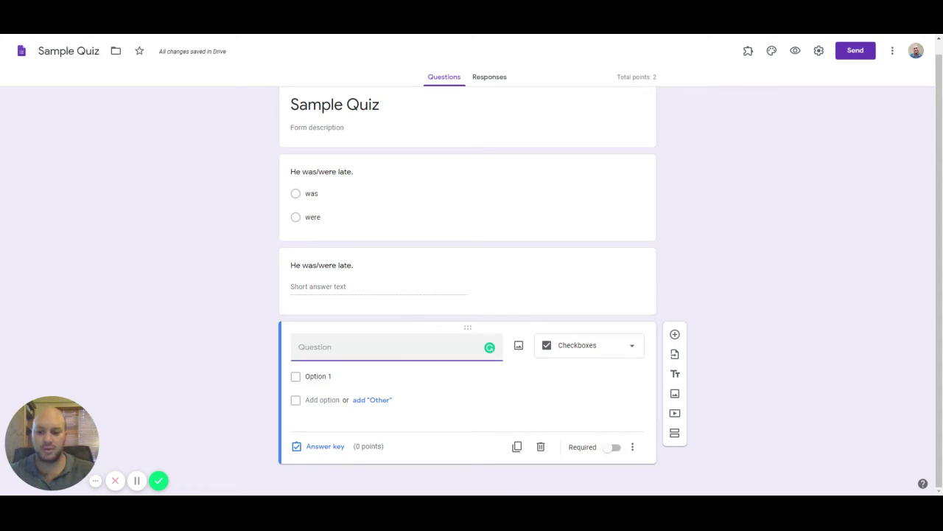
- Word the checkboxes question as "He was/were late." with the options "was" and "were"
type("He was/were late.")
left_click(318, 376)
type("was")
key("Return")
type("were")
left_click(267, 376)
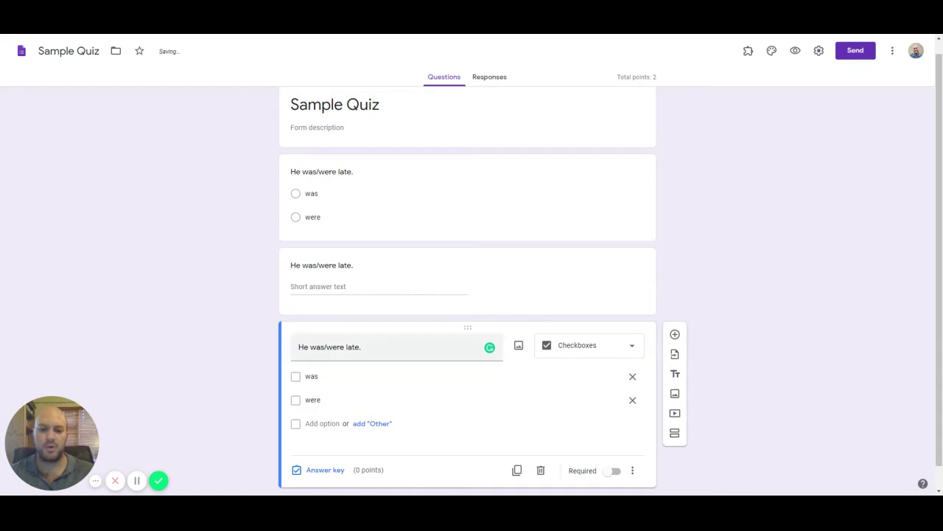
scroll(383, 420, "down", 1)
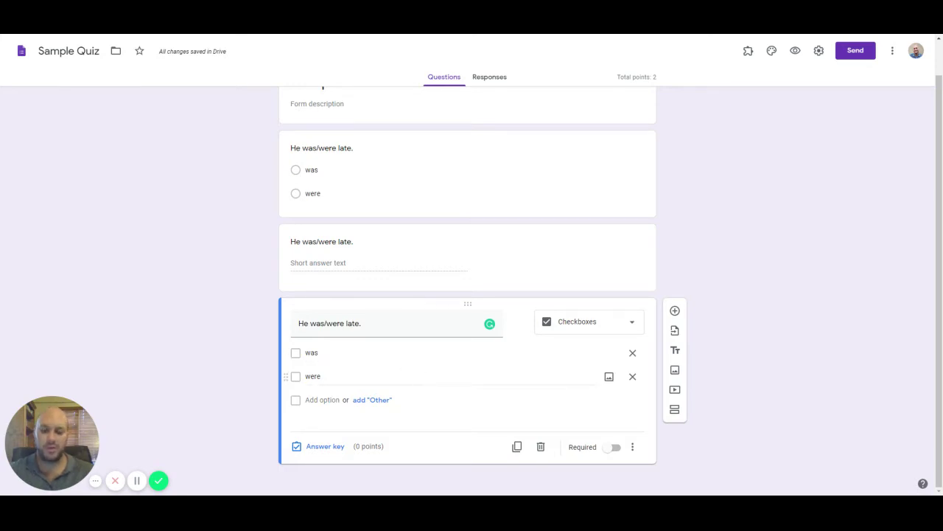
- In the checkboxes question's answer key, set 1 point and mark "was" as the correct answer
left_click(325, 447)
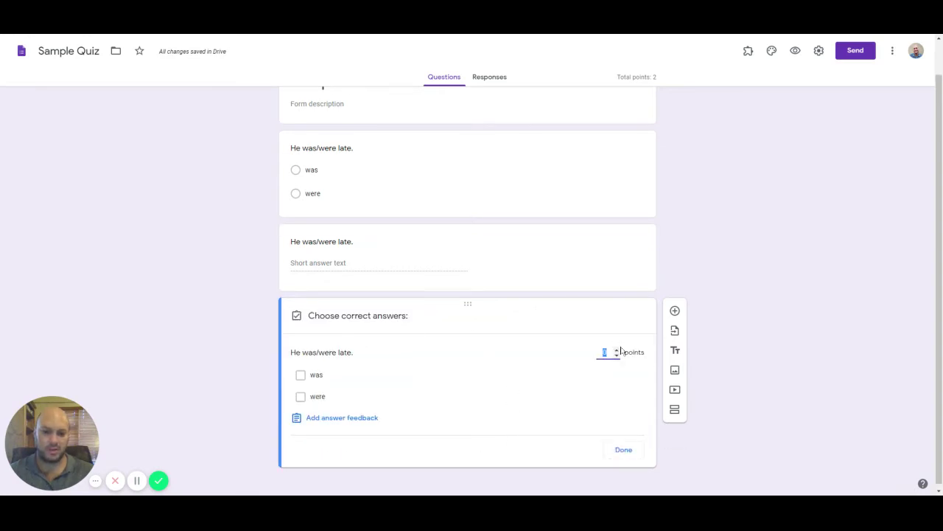
left_click(618, 349)
left_click(321, 383)
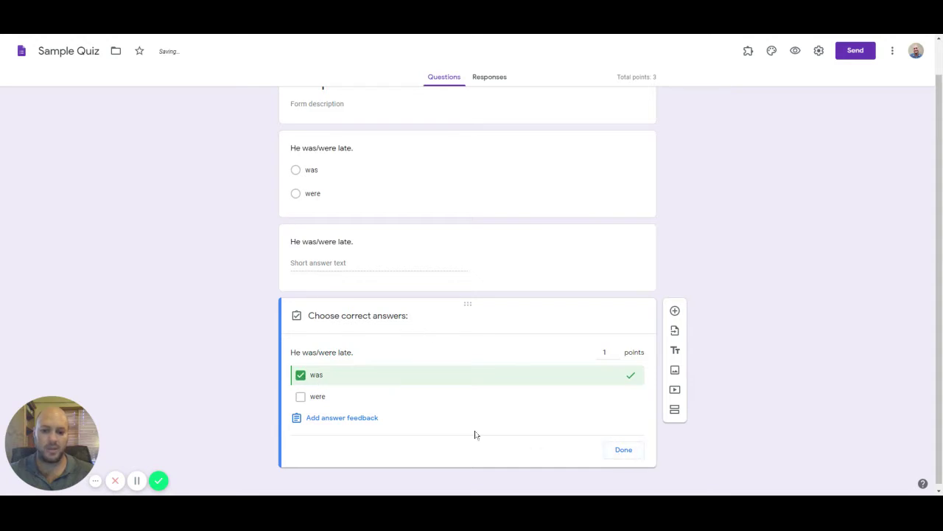
- Add the answer feedback "Sorry, try again!" for incorrect answers to the checkboxes question
left_click(345, 415)
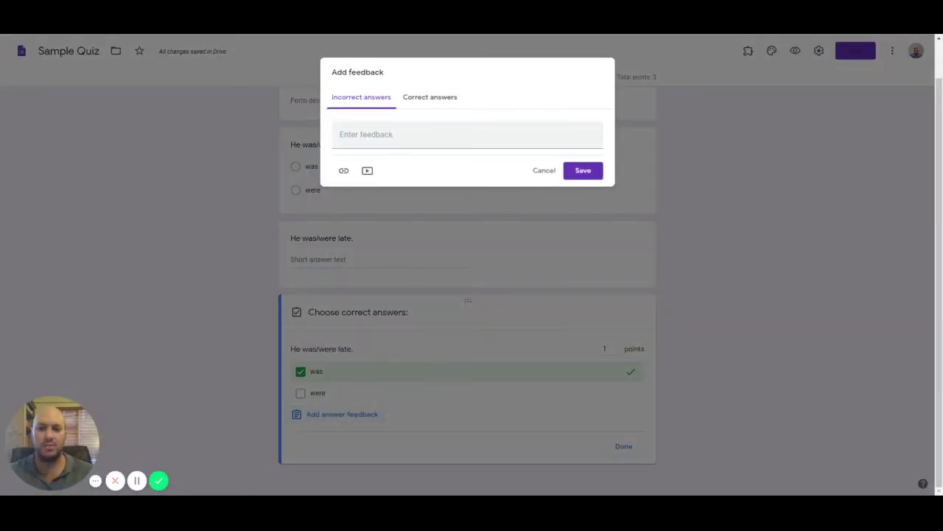
left_click(451, 140)
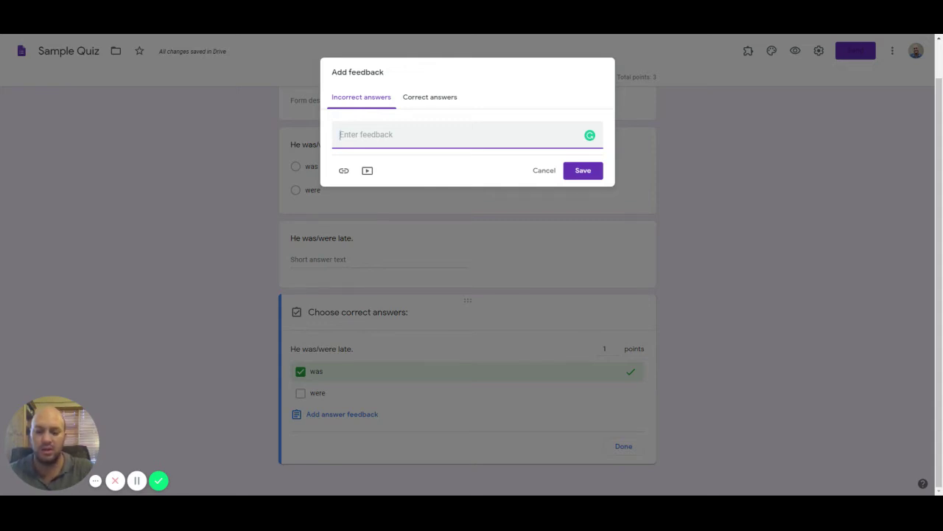
type("Sorry,")
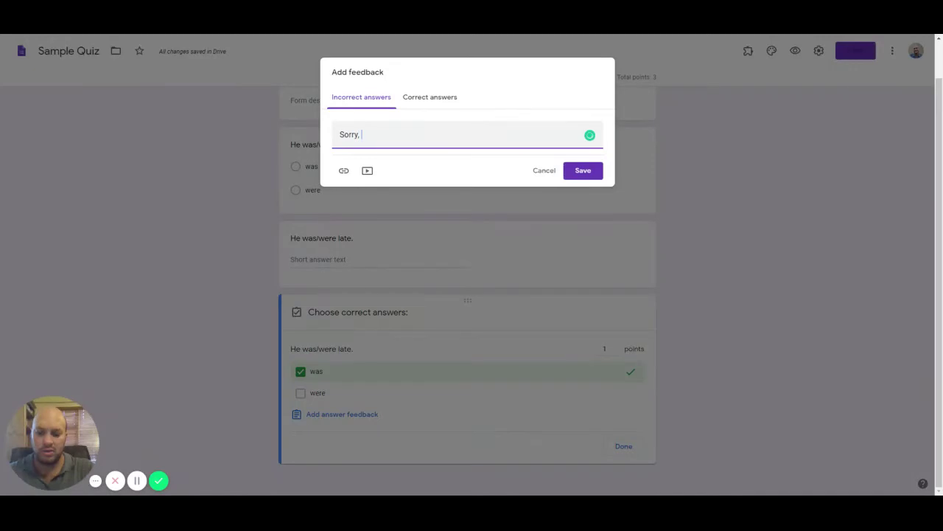
type(" try again!")
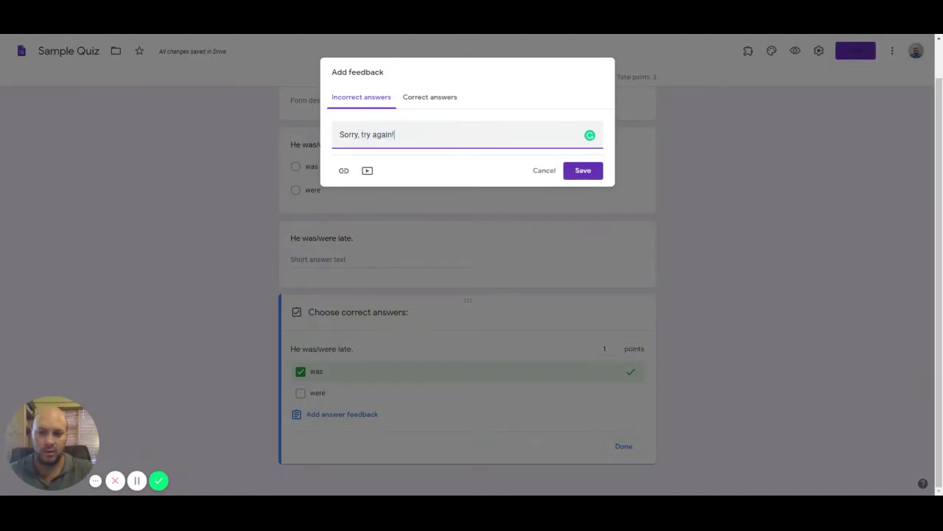
- Add "What a great answer!" as feedback for correct answers and save the checkboxes question's feedback
left_click(452, 99)
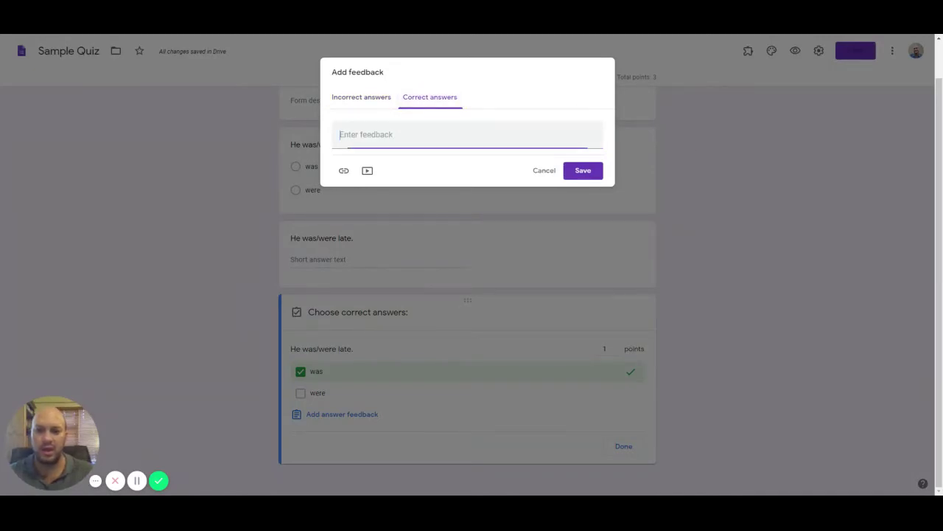
type("What a great answer!")
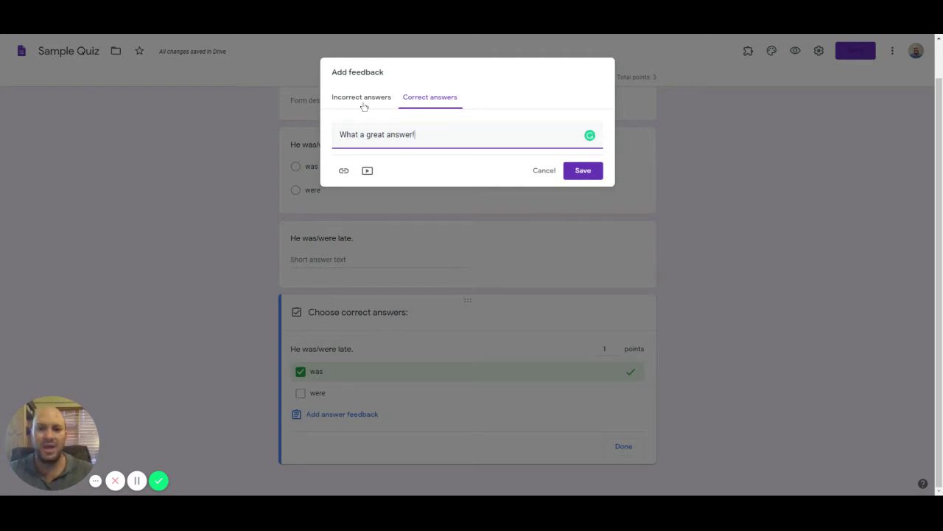
left_click(361, 103)
left_click(418, 140)
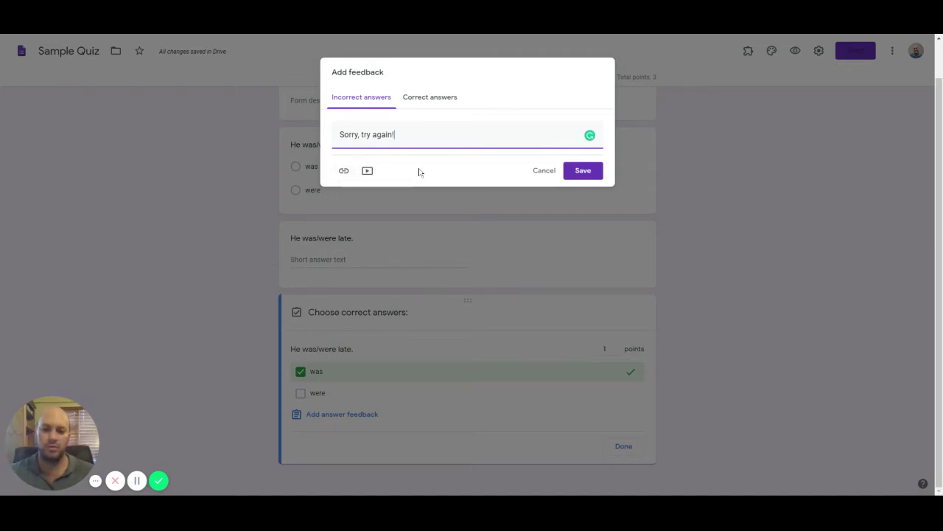
left_click(583, 172)
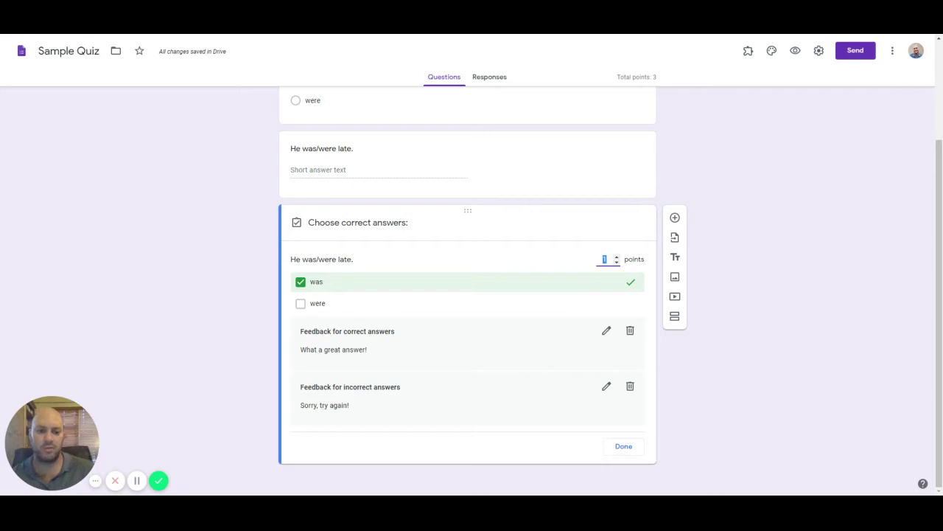
scroll(208, 322, "up", 2)
scroll(509, 322, "down", 2)
left_click(537, 480)
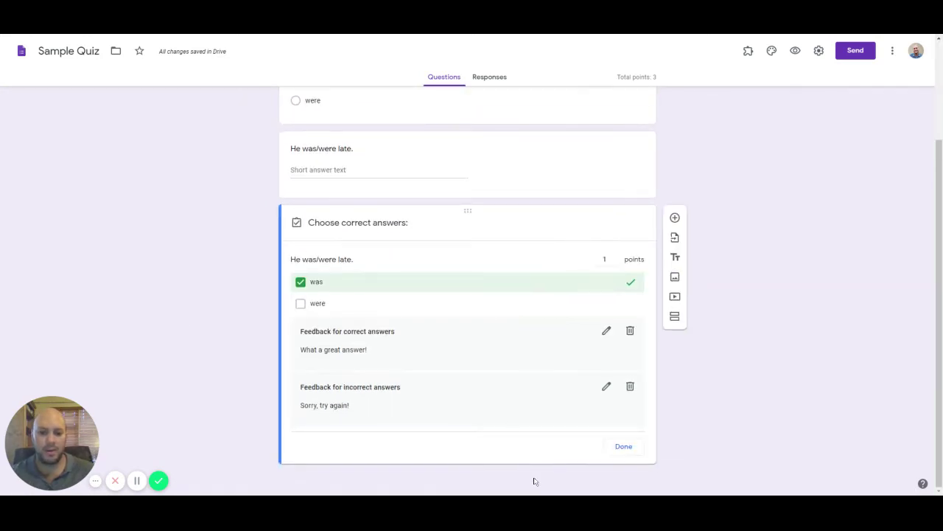
- Add a fourth question, left as multiple choice, reading "Identify which of the images is a house."
left_click(675, 217)
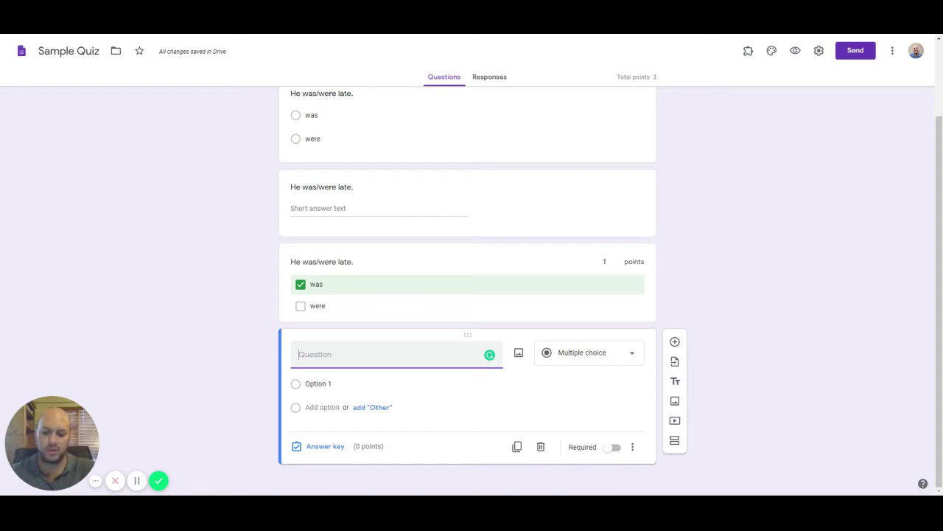
type("Identify which")
key("BackSpace")
key("BackSpace")
type("ch of the images is a house?")
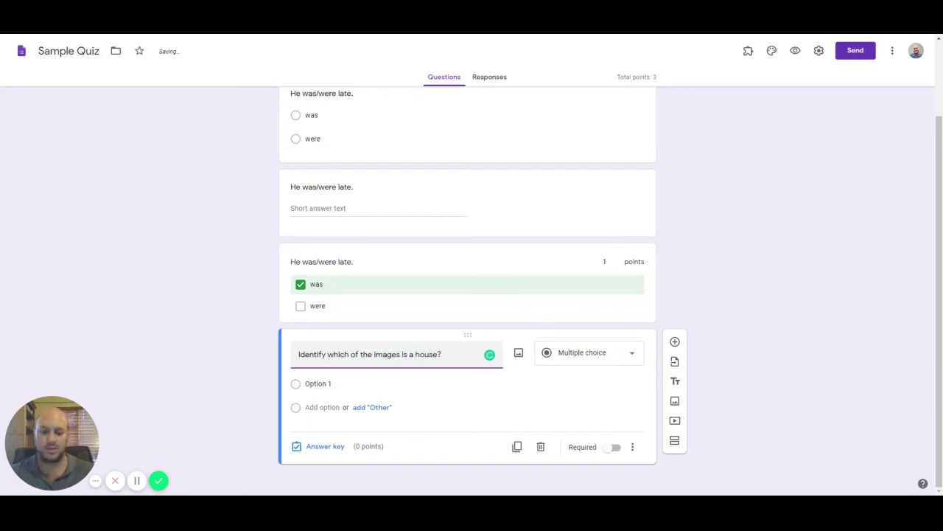
key("BackSpace")
type(".")
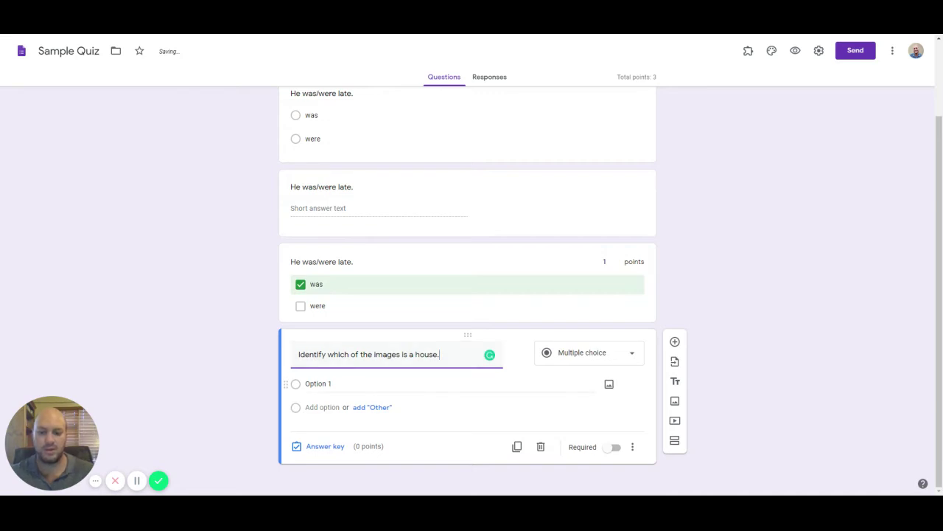
- Find a "house cartoon" picture with Google Image Search and insert the red-roofed house into the image question's first option
left_click(350, 385)
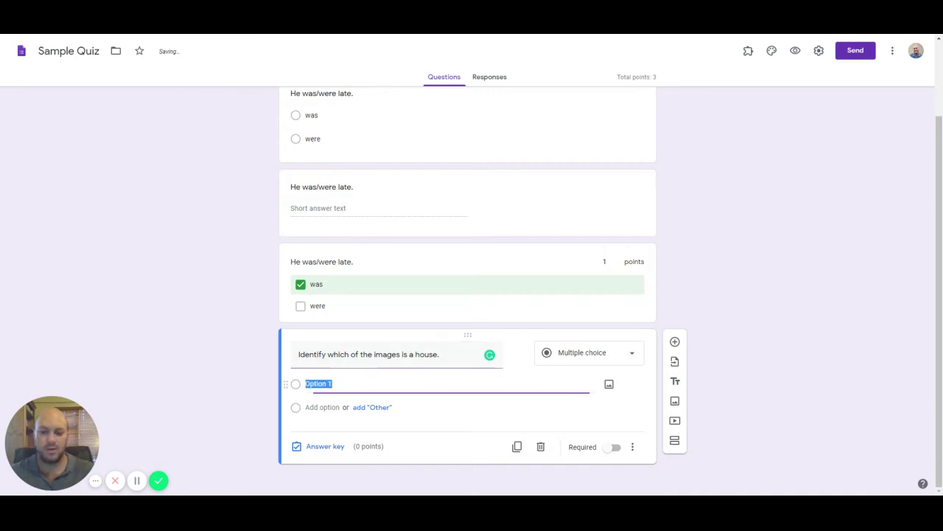
left_click(608, 385)
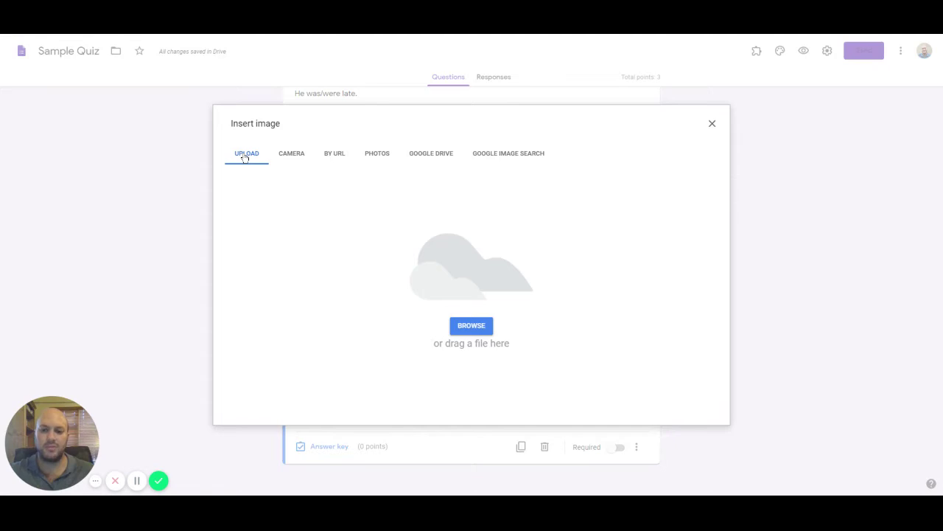
left_click(295, 156)
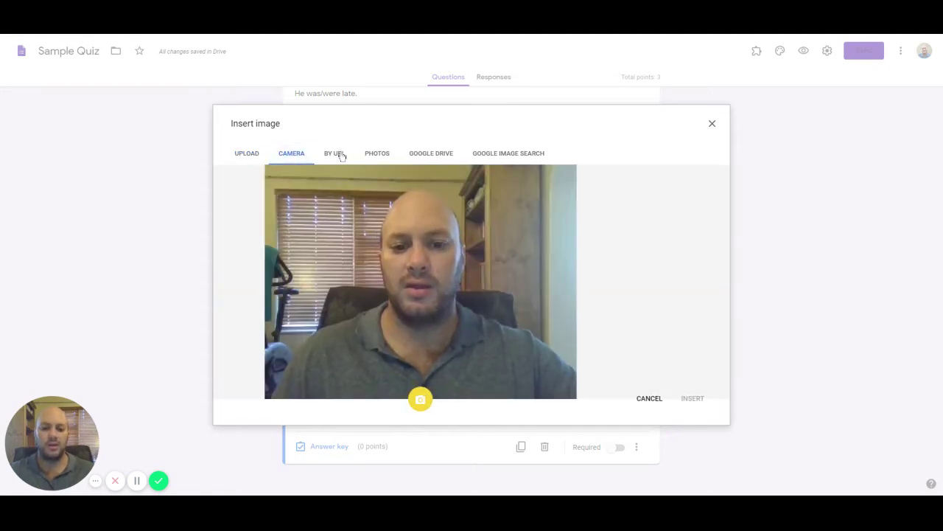
left_click(341, 157)
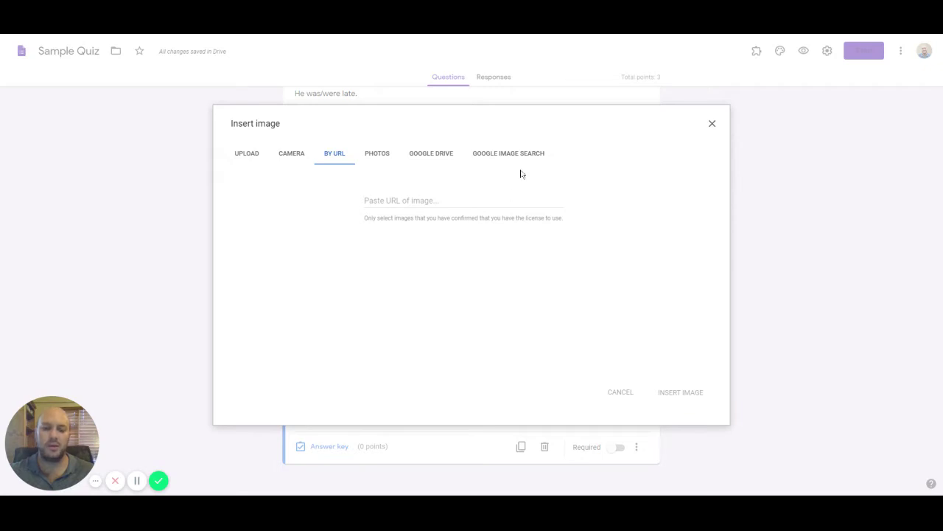
left_click(497, 153)
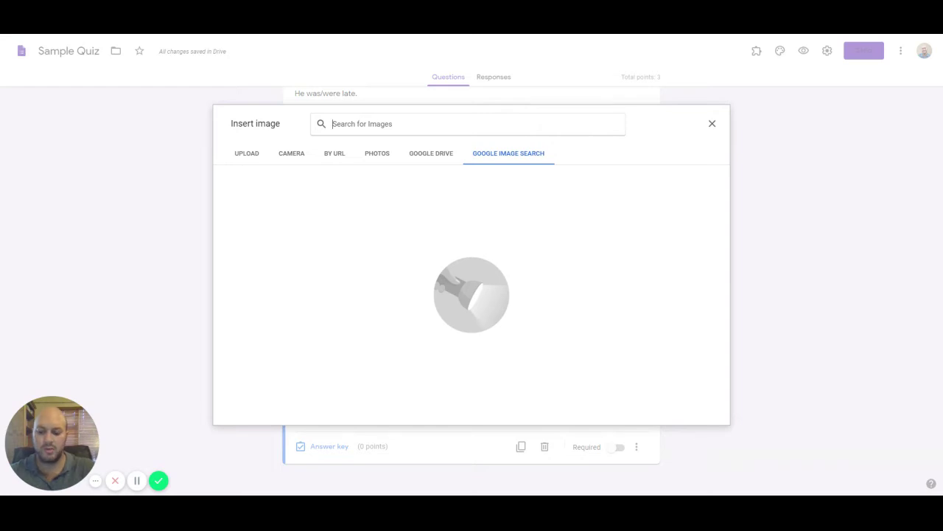
type("house")
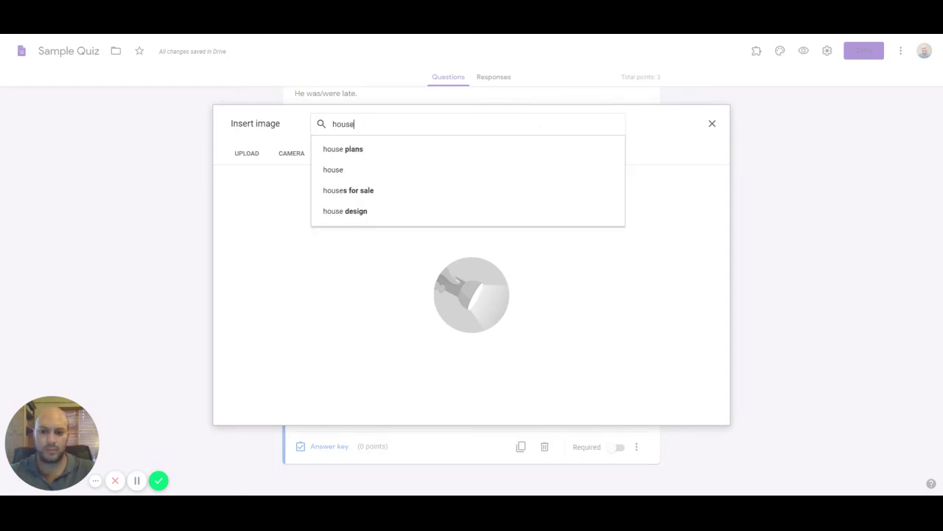
key("Return")
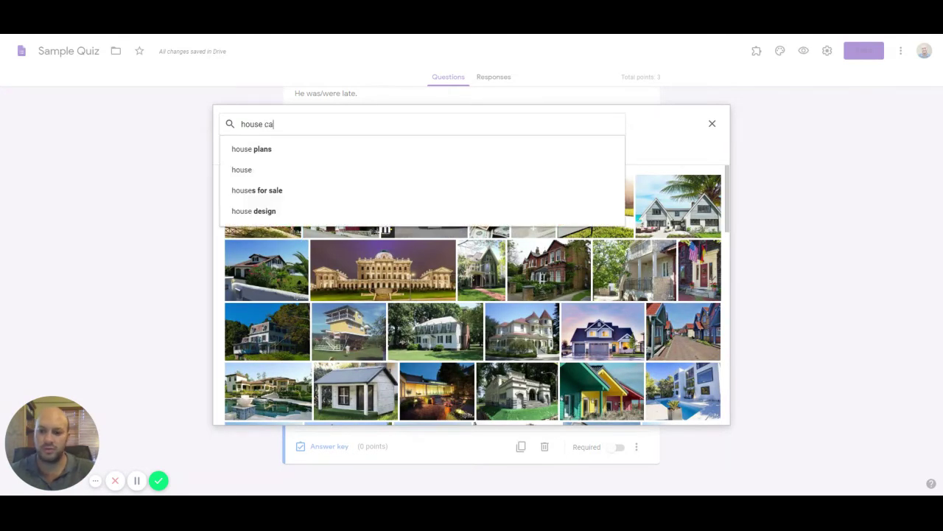
type("cartoon")
key("Return")
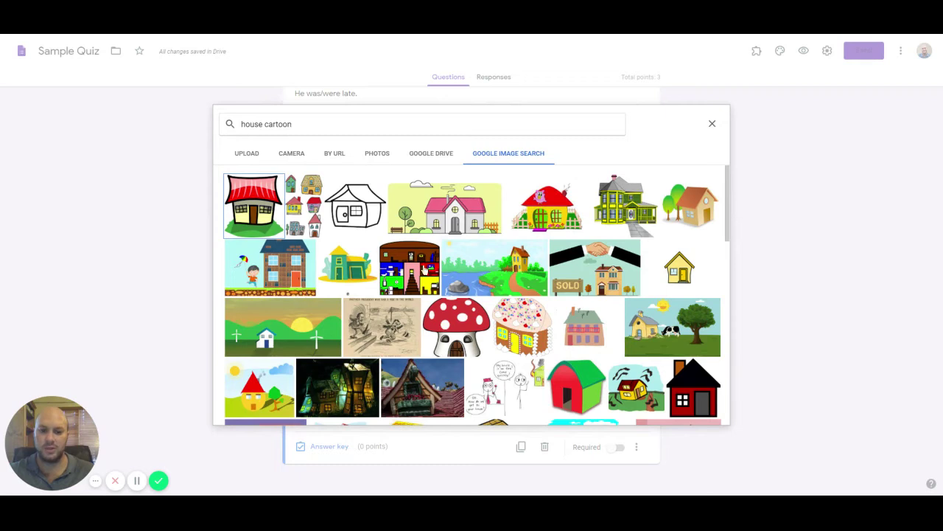
double_click(254, 207)
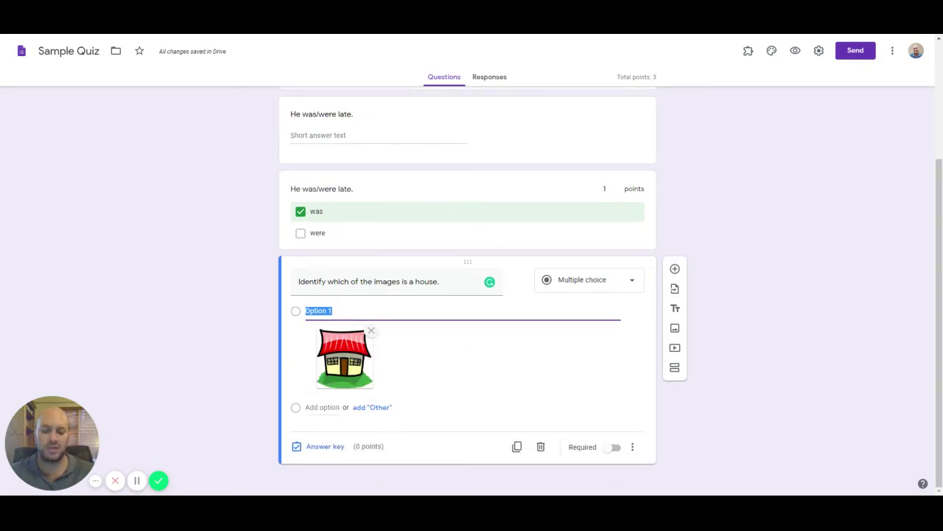
- Add a second option to the image question and insert a brown-and-white dog picture found by searching images for "dog cartoon"
key("Return")
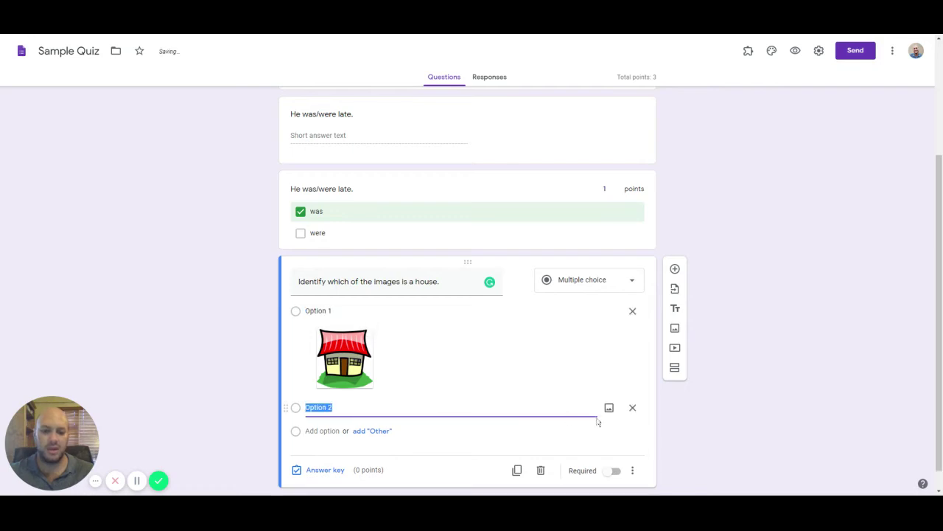
left_click(608, 408)
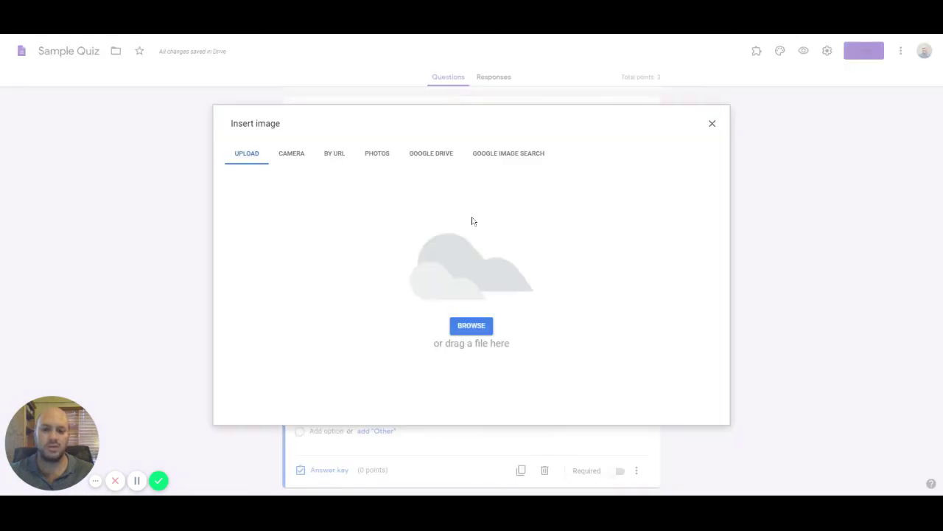
left_click(477, 155)
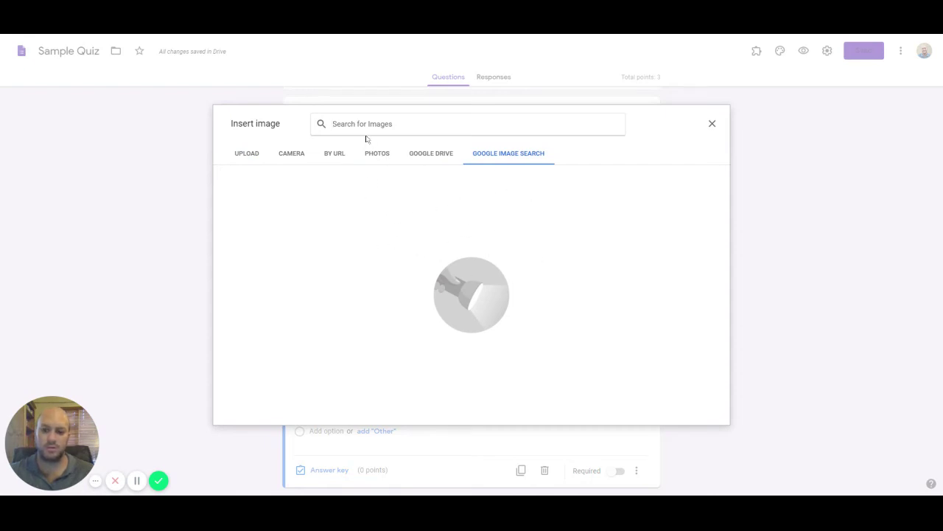
type("dog")
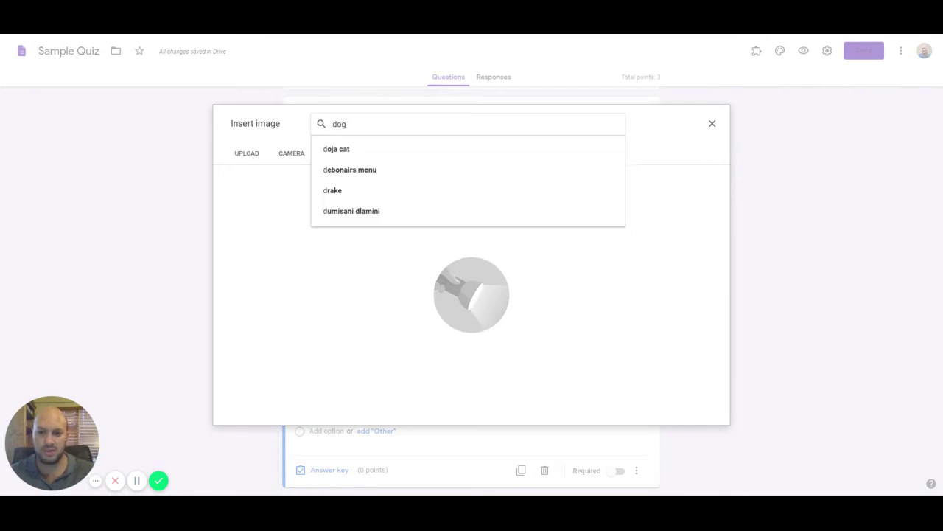
type(" cartoon")
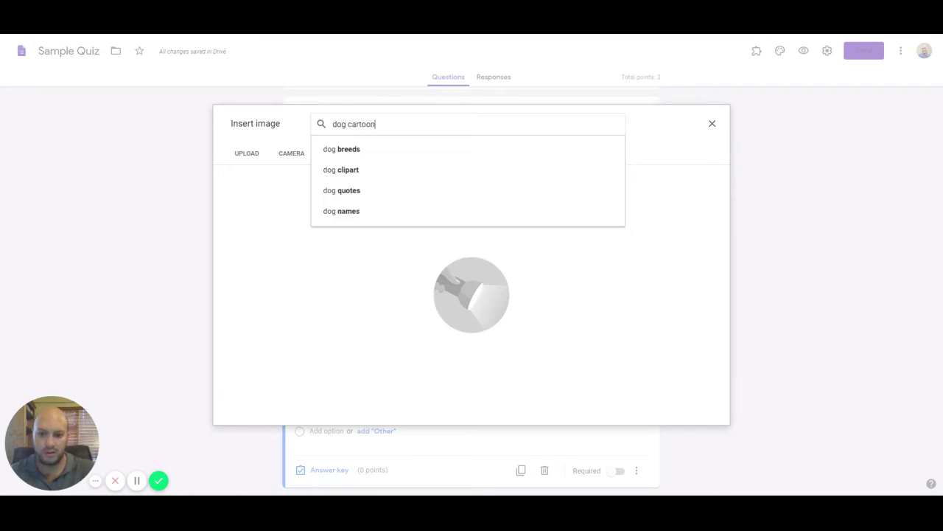
key("Return")
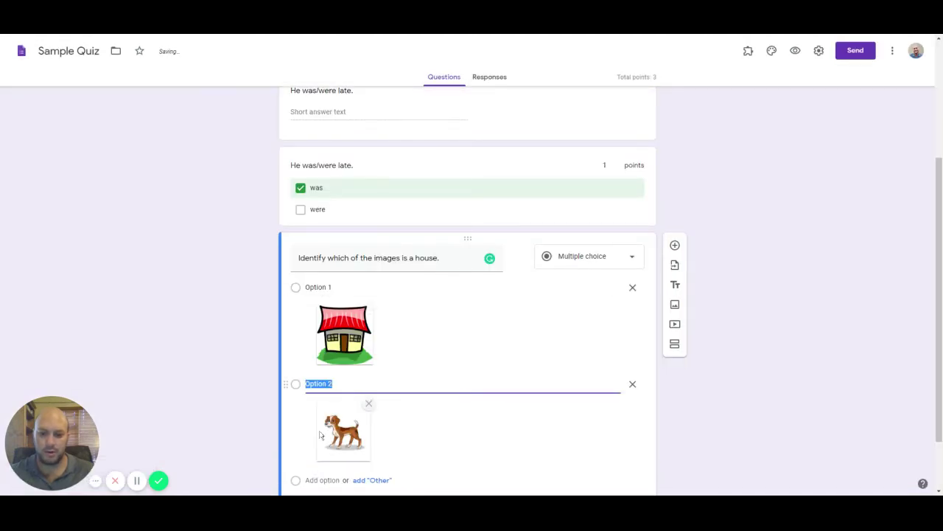
- Add a third option to the image question and insert the grey striped cat picture found by searching Google images for "cat cartoon"
left_click(322, 431)
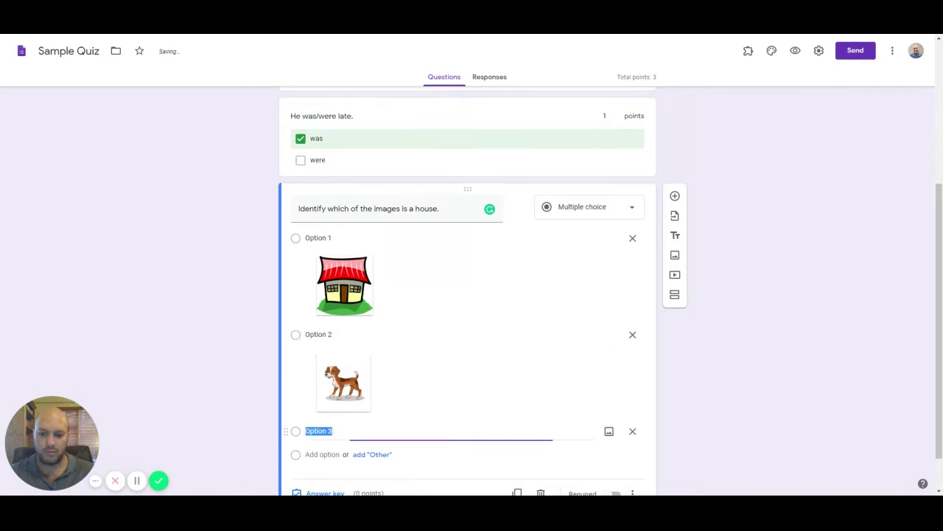
left_click(609, 431)
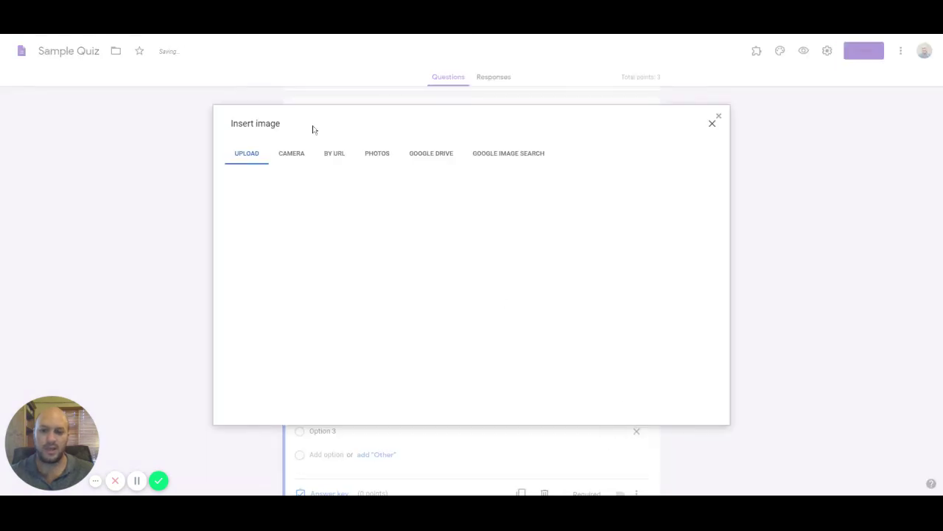
left_click(514, 158)
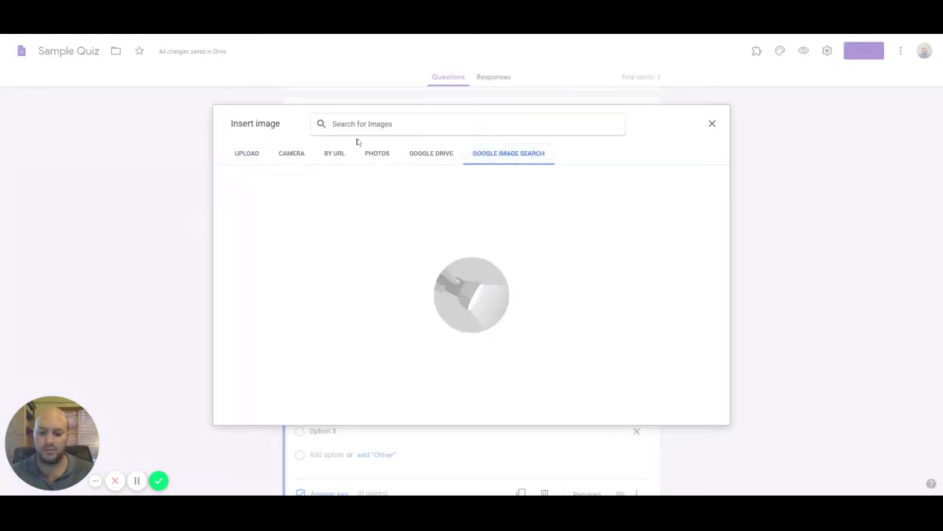
type("cat")
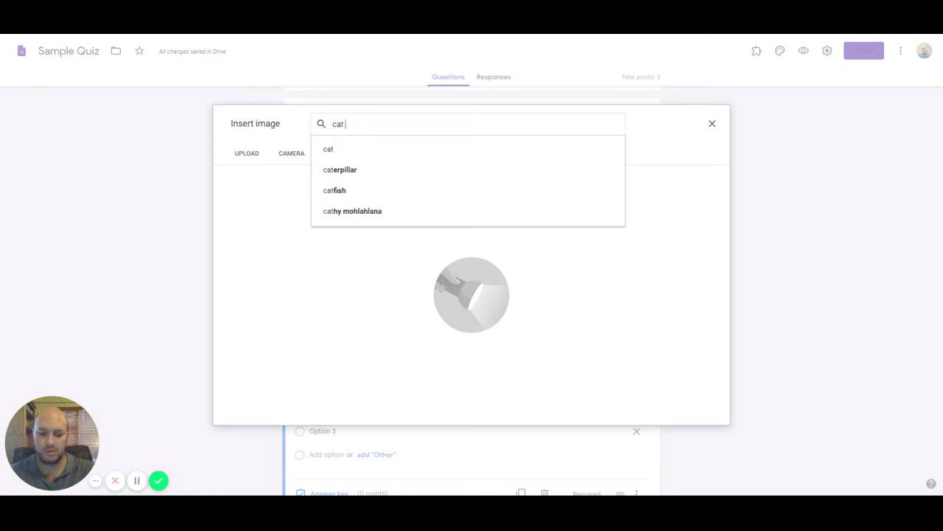
type(" cartoon")
key("Return")
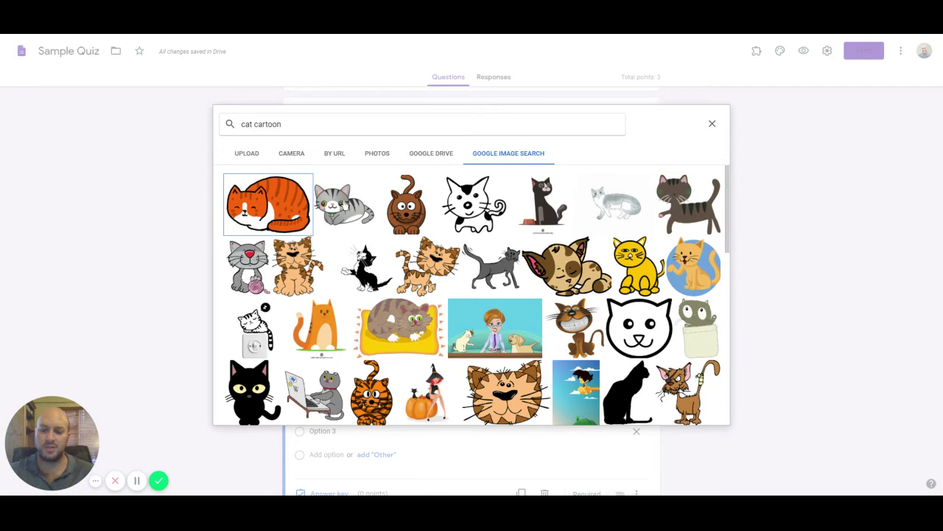
left_click(349, 206)
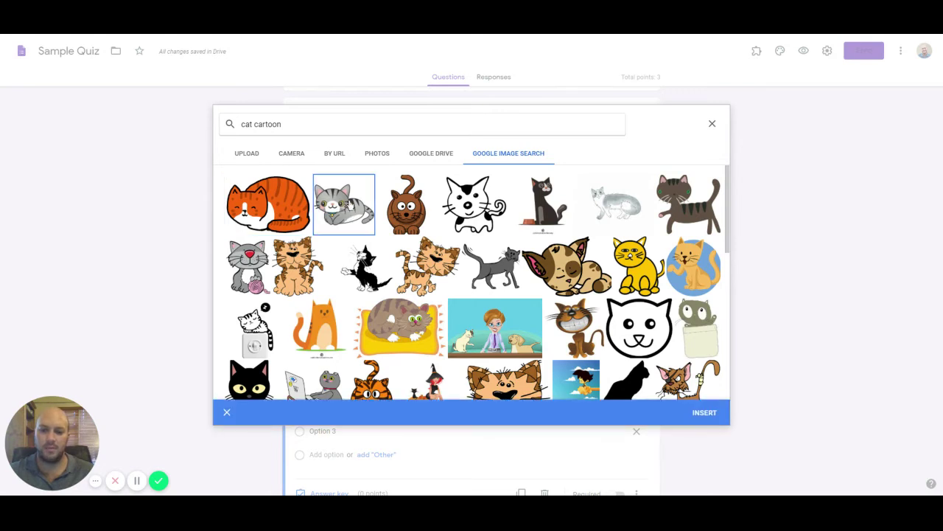
left_click(702, 413)
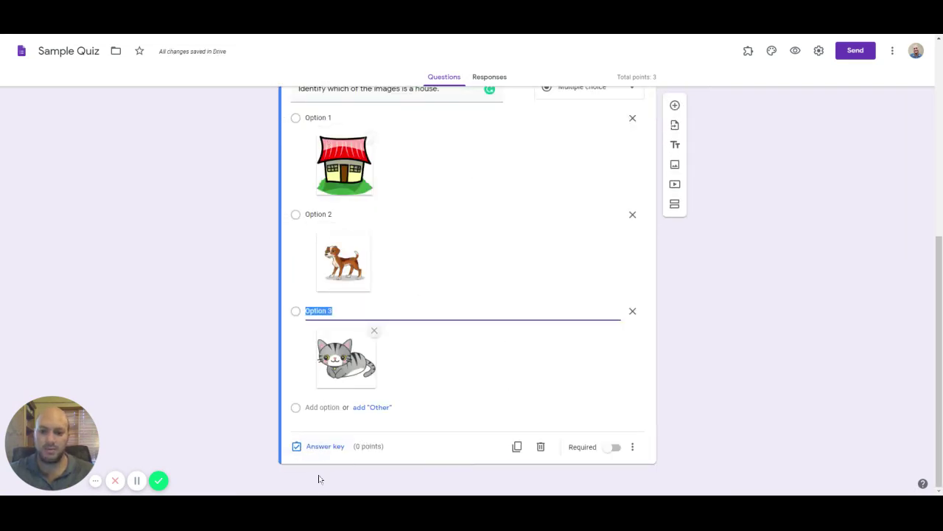
- Mark the house option as the image question's correct answer, worth 1 point, and finish its answer key
scroll(521, 268, "up", 1)
scroll(507, 263, "down", 1)
left_click(321, 446)
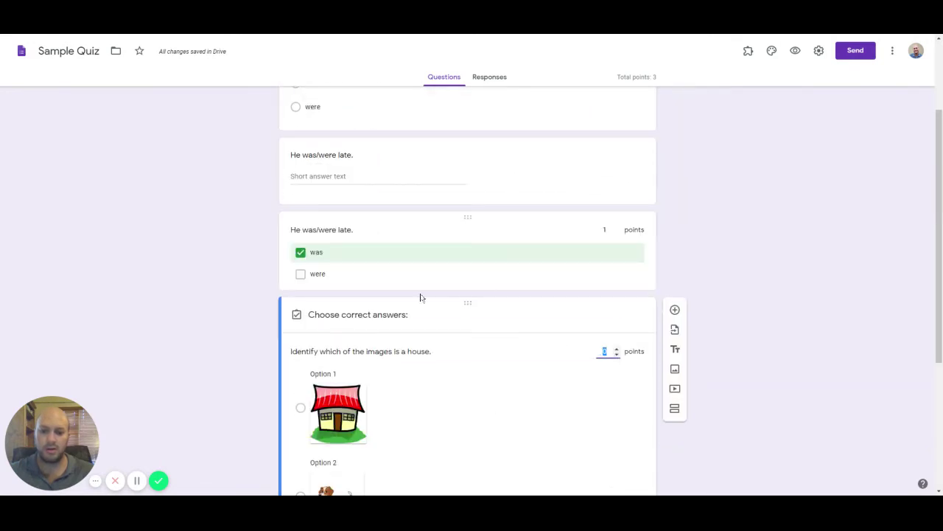
left_click(300, 182)
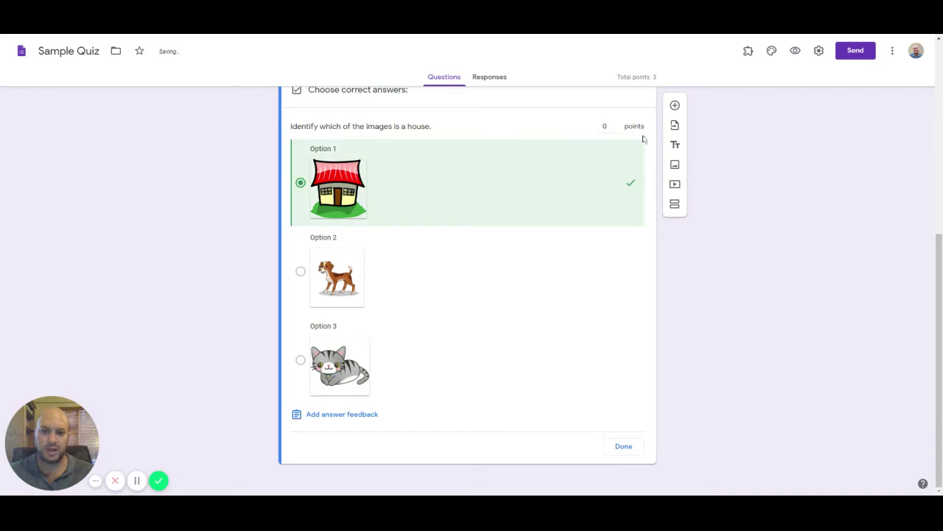
left_click(616, 123)
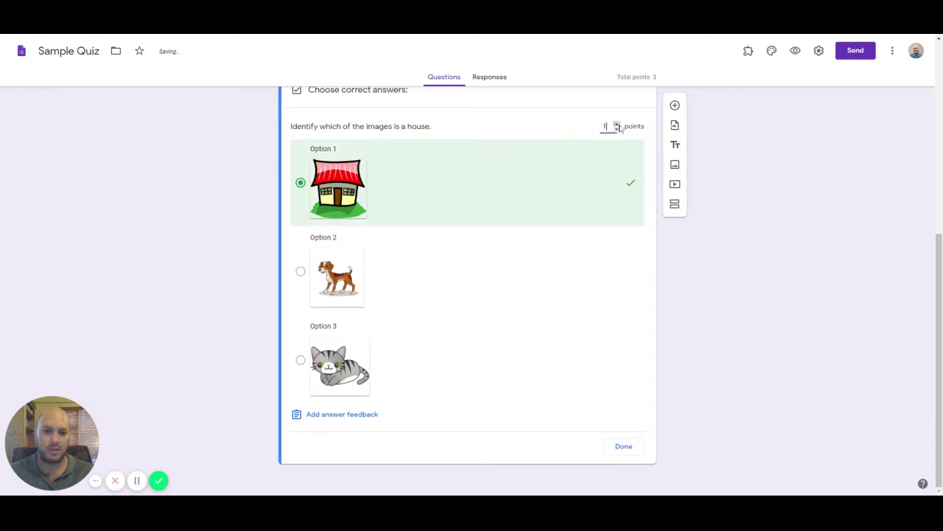
left_click(624, 447)
- Check the first three questions' answer settings, opening and closing the answer key of the checkboxes question
scroll(598, 417, "up", 2)
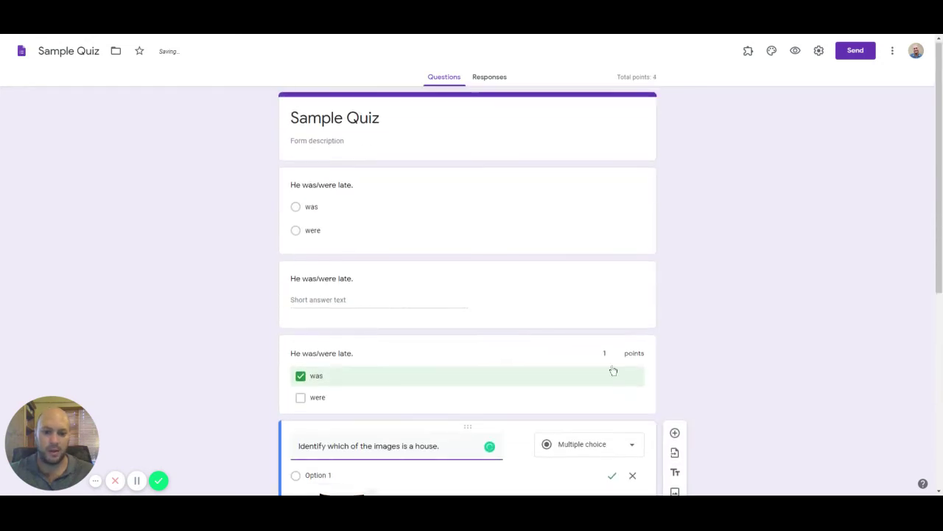
left_click(588, 306)
left_click(578, 171)
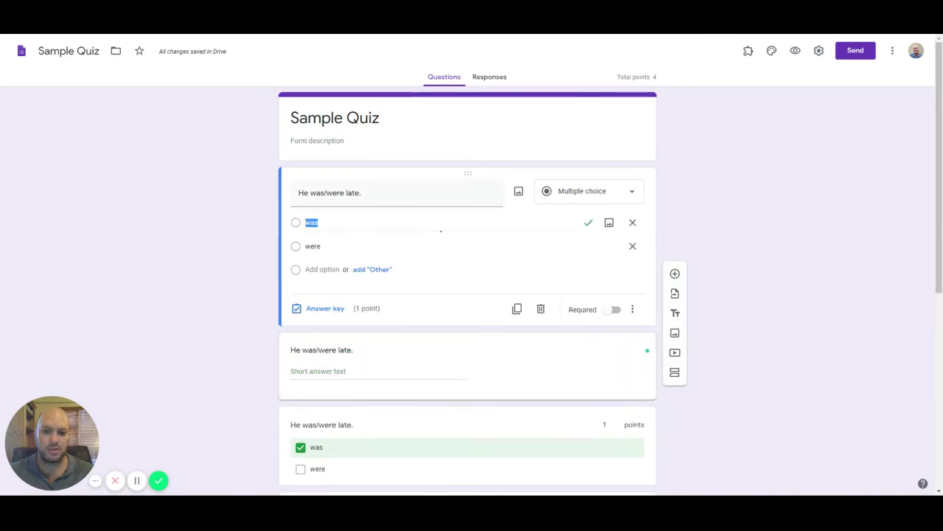
scroll(572, 257, "down", 3)
left_click(597, 172)
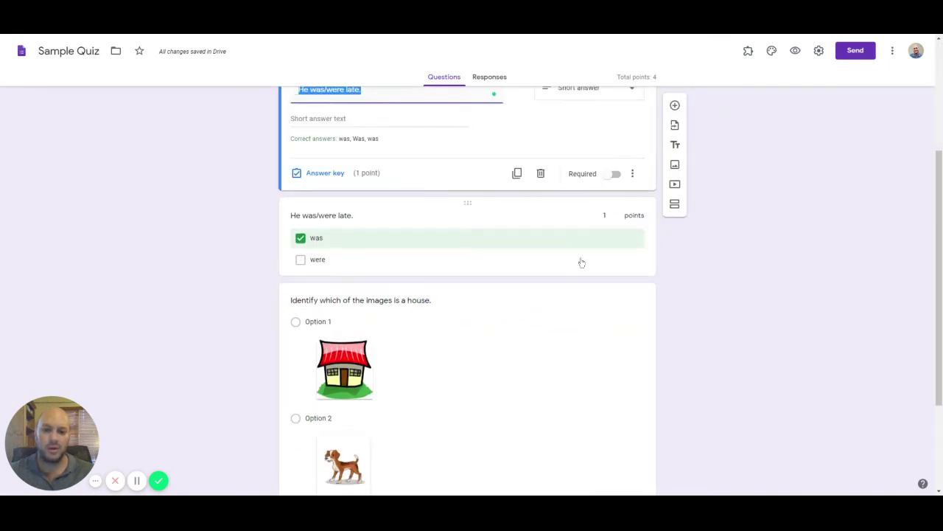
left_click(563, 214)
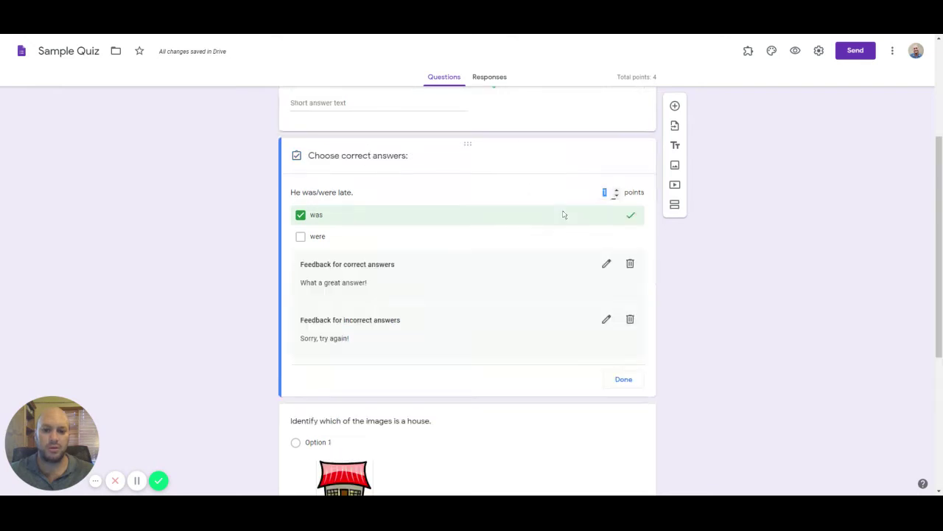
left_click(624, 380)
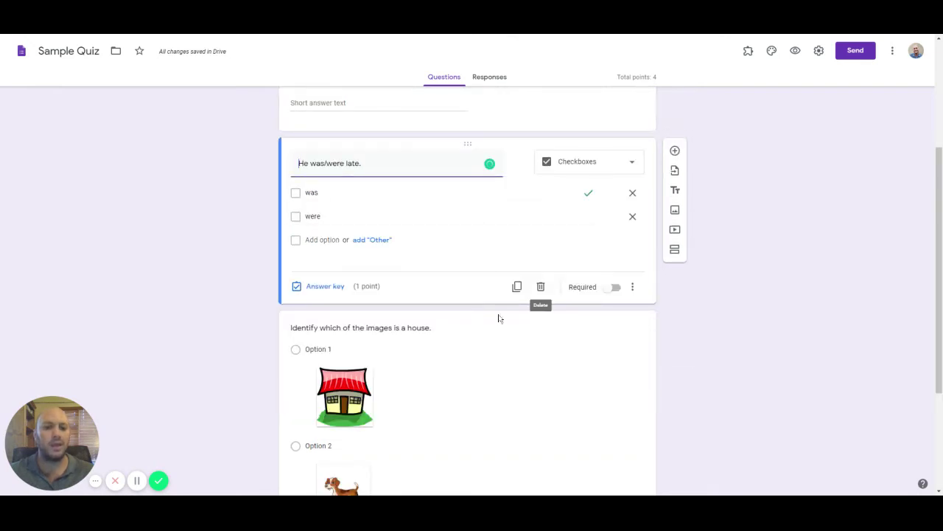
- Look over the quiz again from the first question down to the image question's three options
scroll(641, 346, "up", 3)
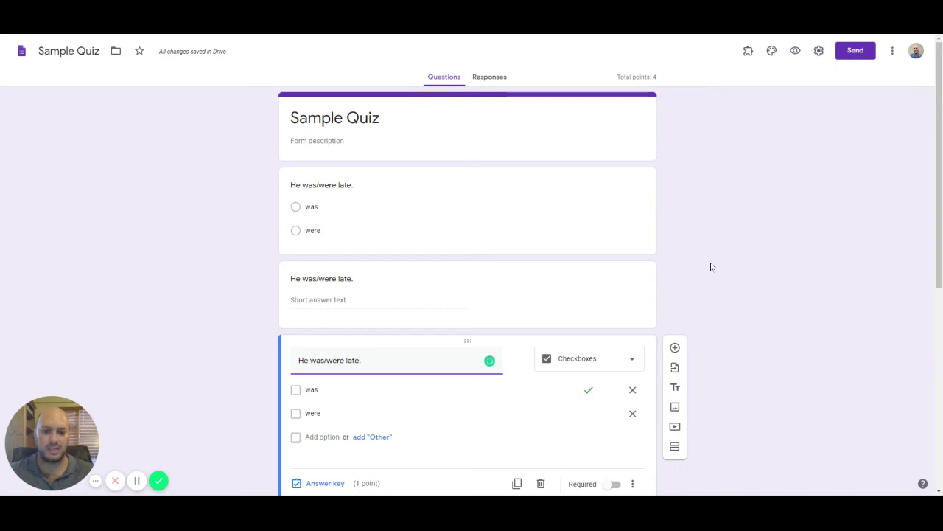
left_click(531, 290)
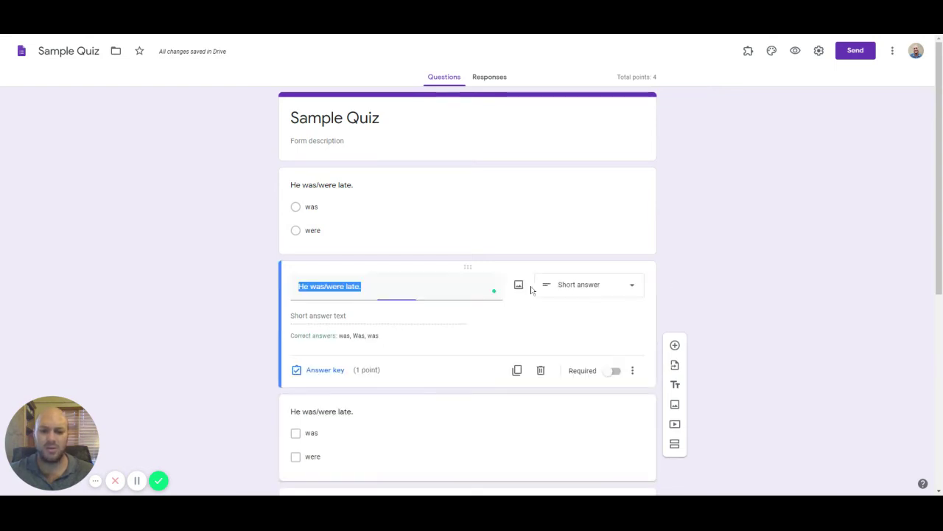
left_click(500, 221)
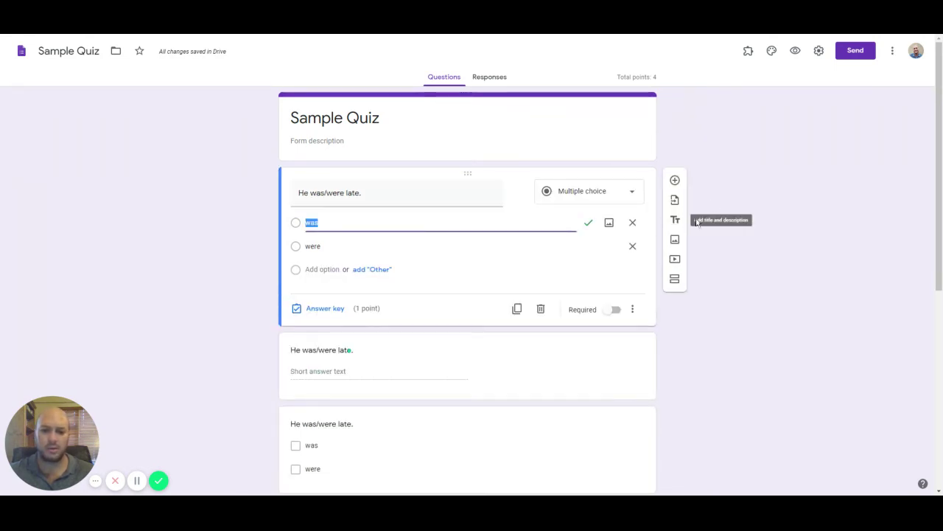
scroll(750, 325, "down", 4)
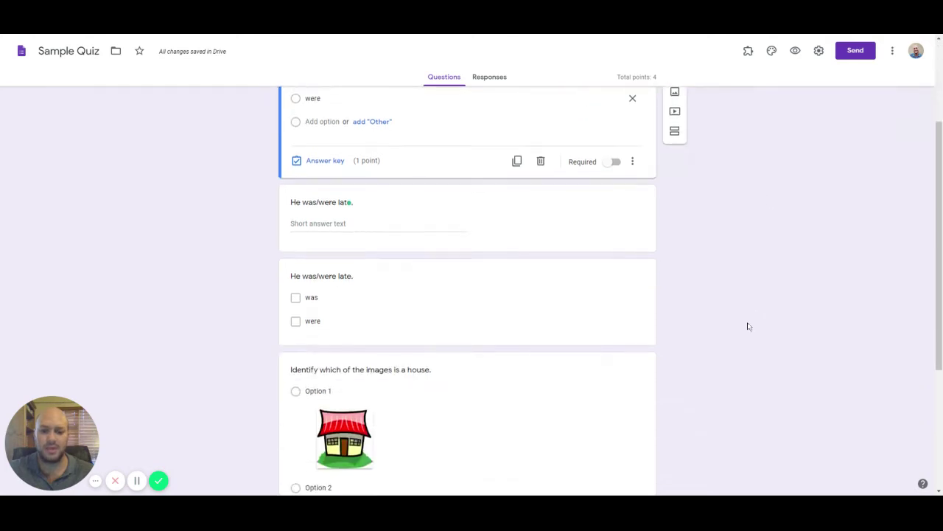
scroll(866, 355, "down", 1)
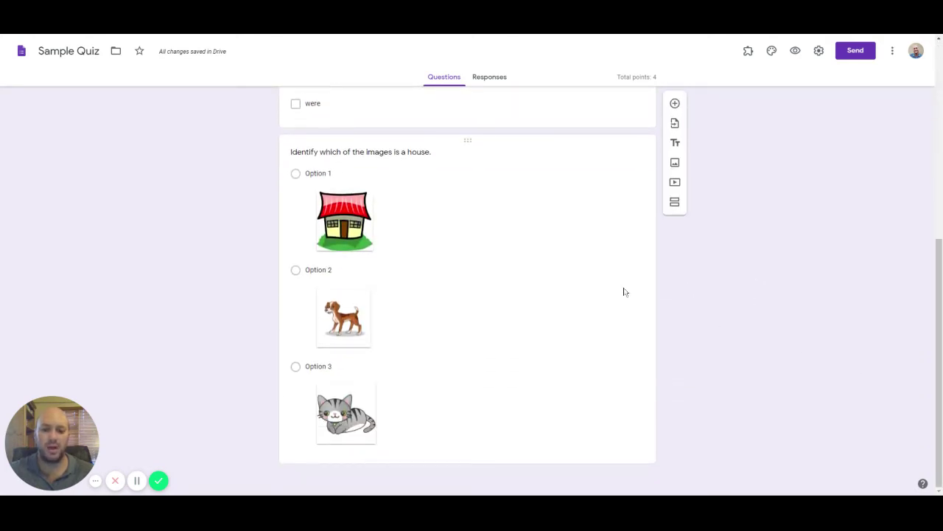
left_click(582, 272)
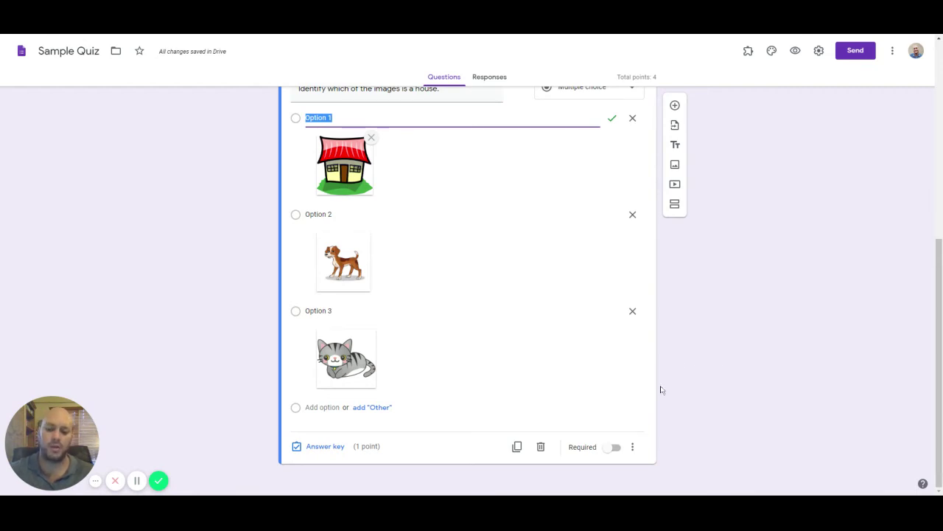
left_click(683, 367)
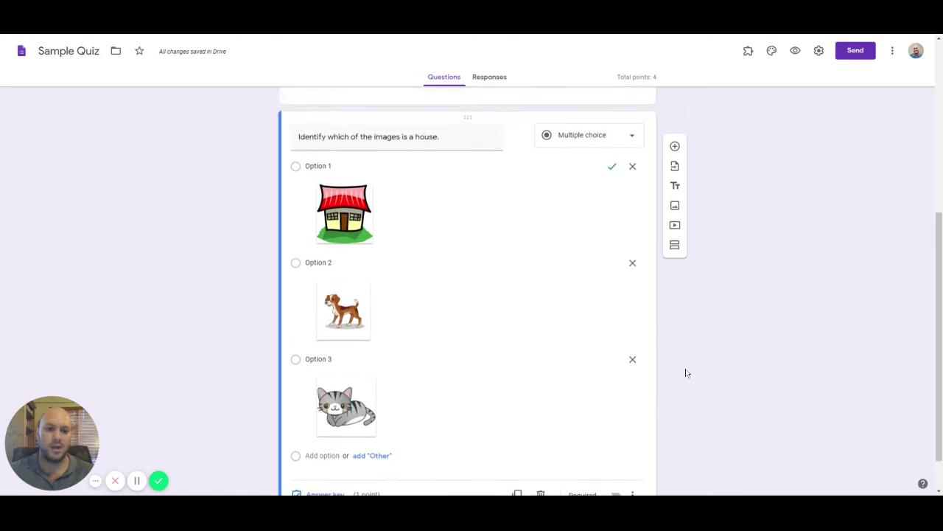
left_click(509, 379)
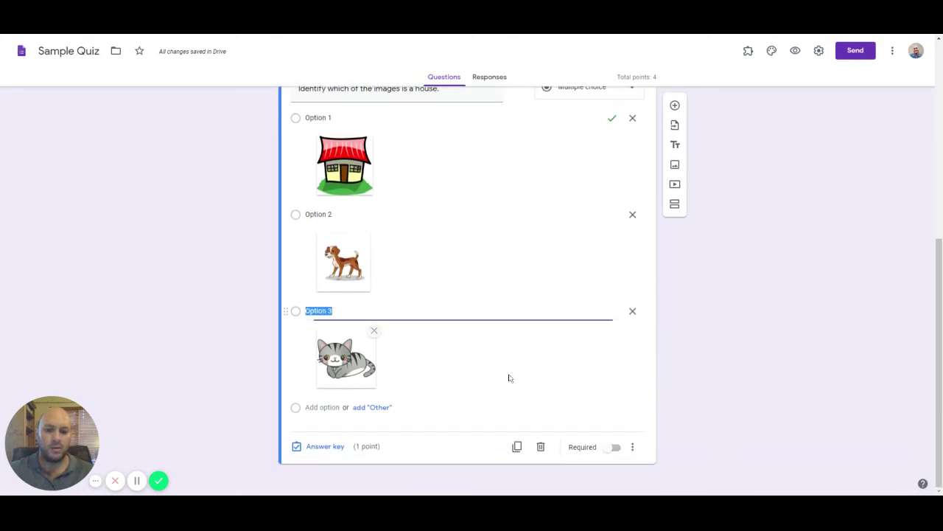
left_click(763, 269)
- Add a fifth question as a multiple choice grid reading "Identify figures of speech."
left_click(675, 107)
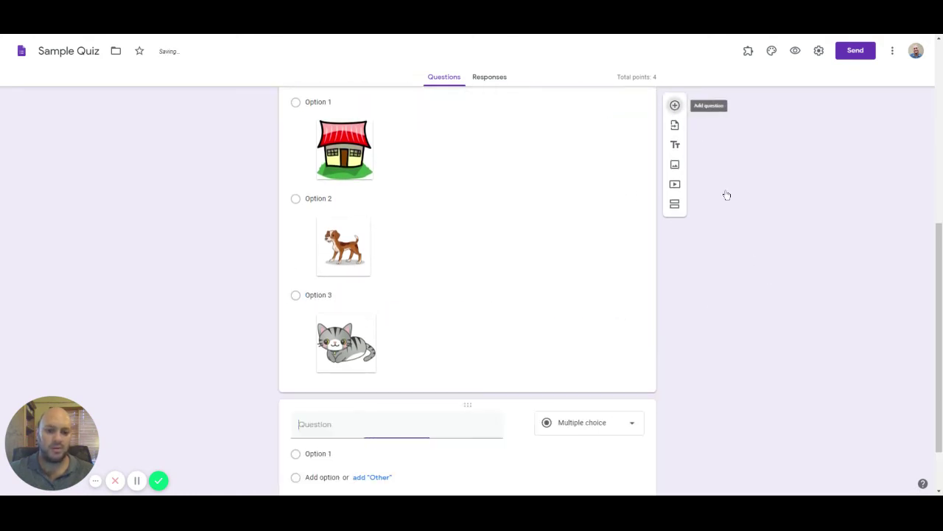
left_click(599, 352)
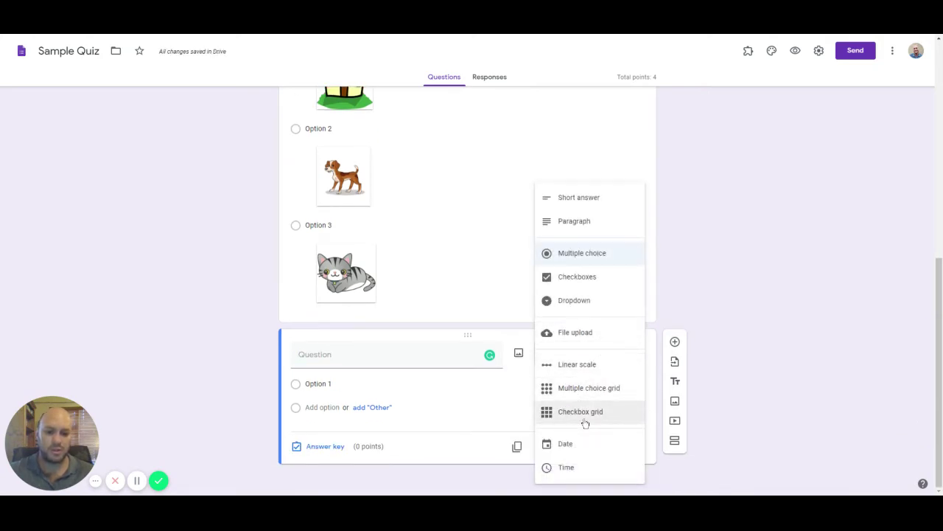
left_click(572, 389)
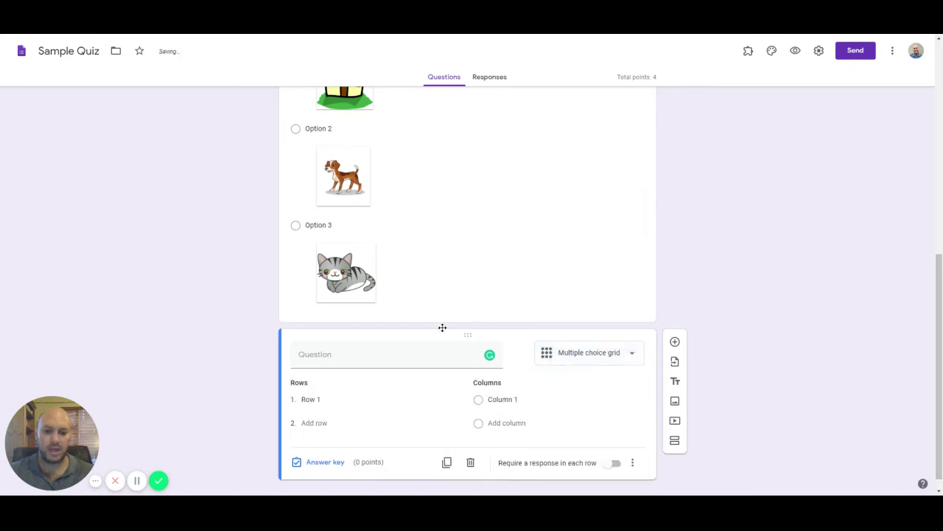
left_click(351, 386)
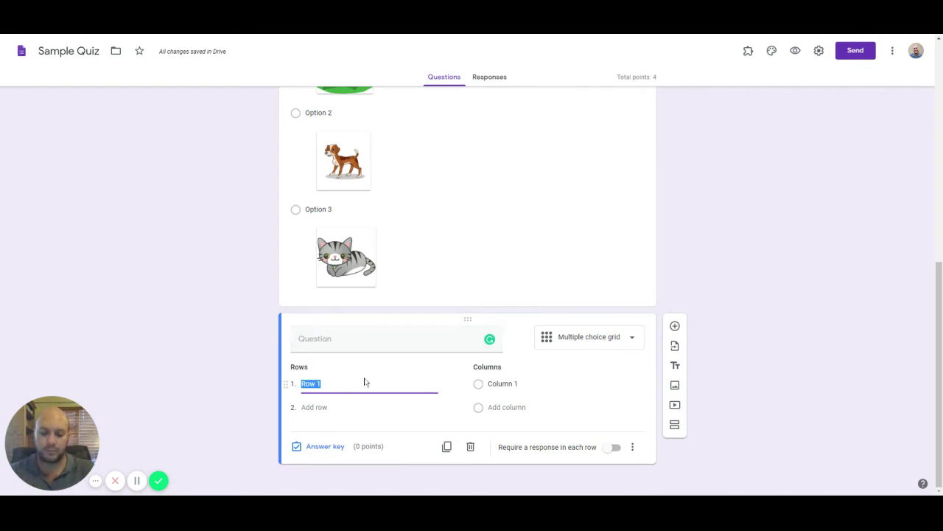
left_click(369, 338)
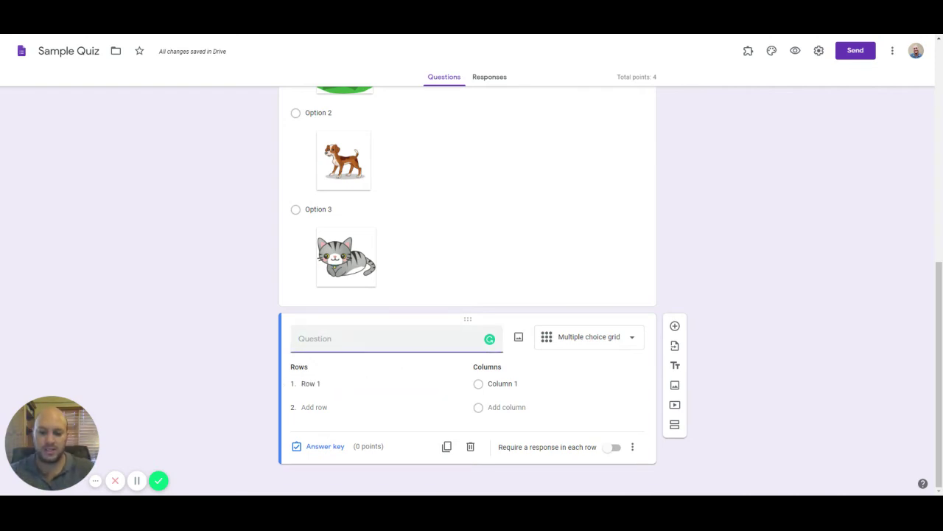
type("Identify fi")
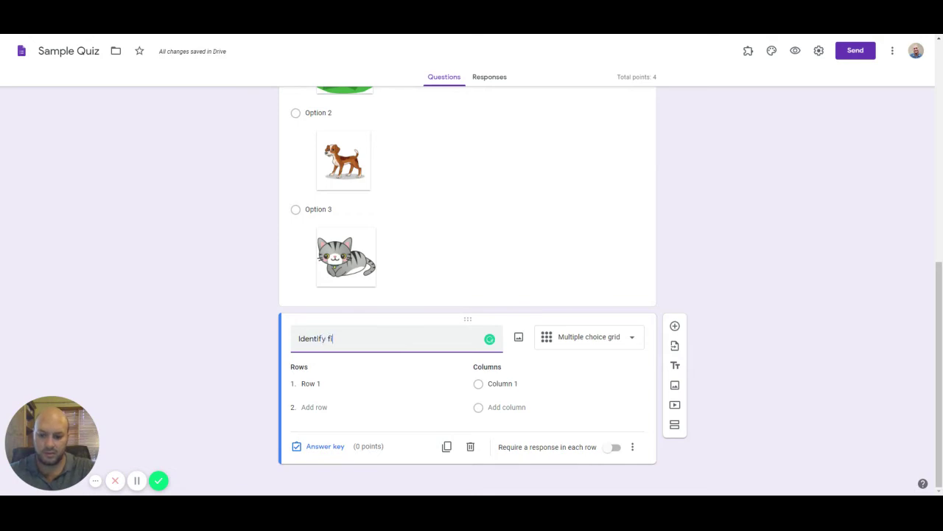
type("gures of speech.")
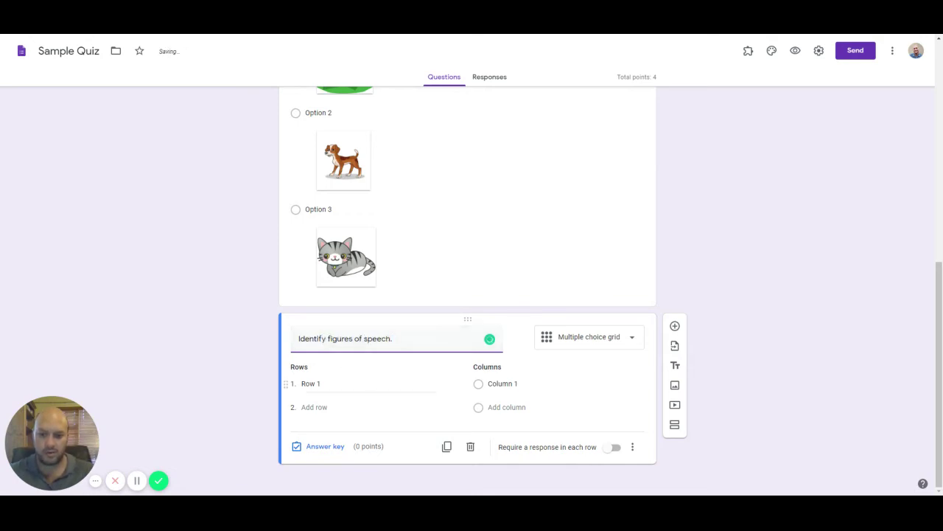
- Set the grid question's first row to "He is as fat as a pig."
left_click(310, 383)
type("He is as fat as a pi")
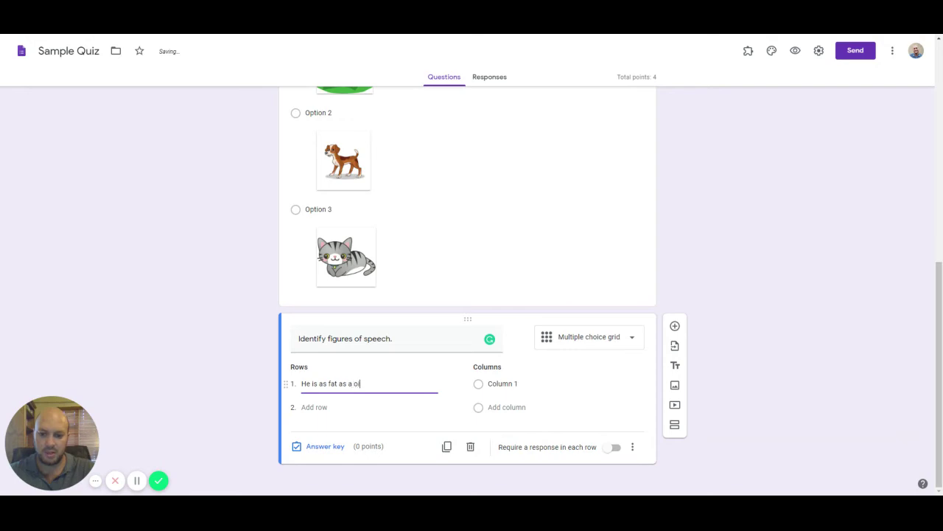
key("BackSpace")
key("BackSpace")
key("BackSpace")
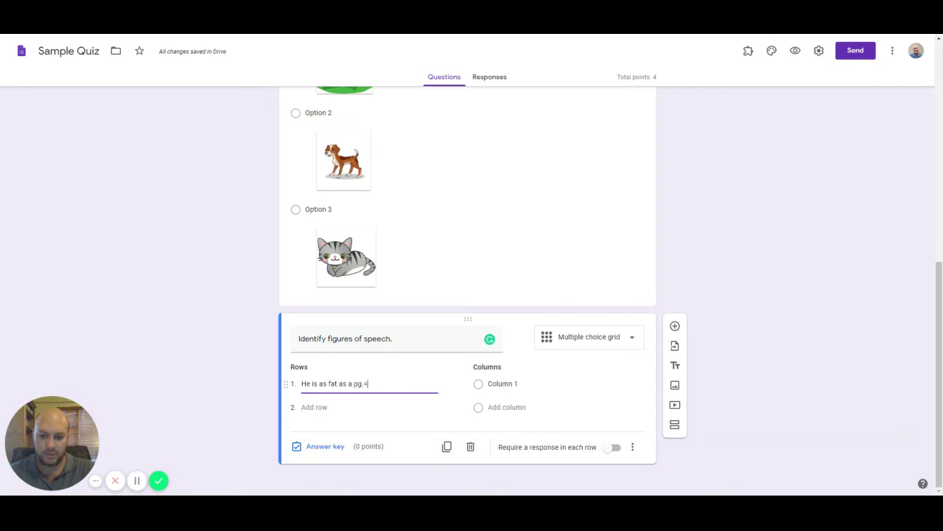
type("pig.")
- Add a second row to the grid question reading "He is a fox"
left_click(321, 407)
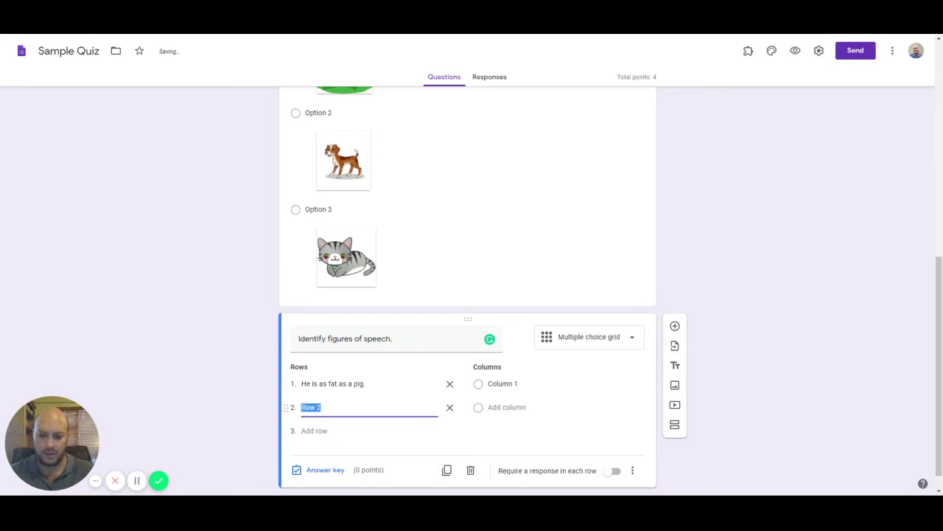
type("He is a fox")
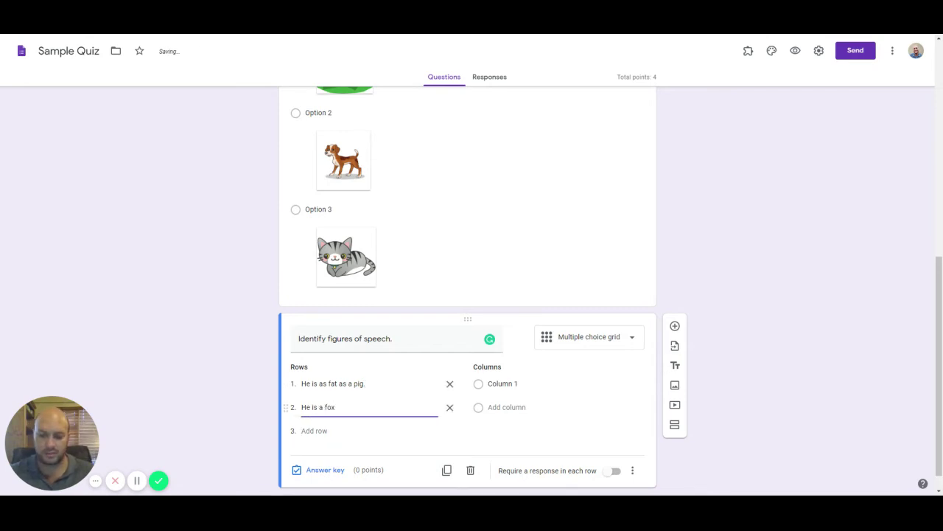
- Add a third grid row reading "The house went whoosh as it went up in flames."
key("Return")
type("W")
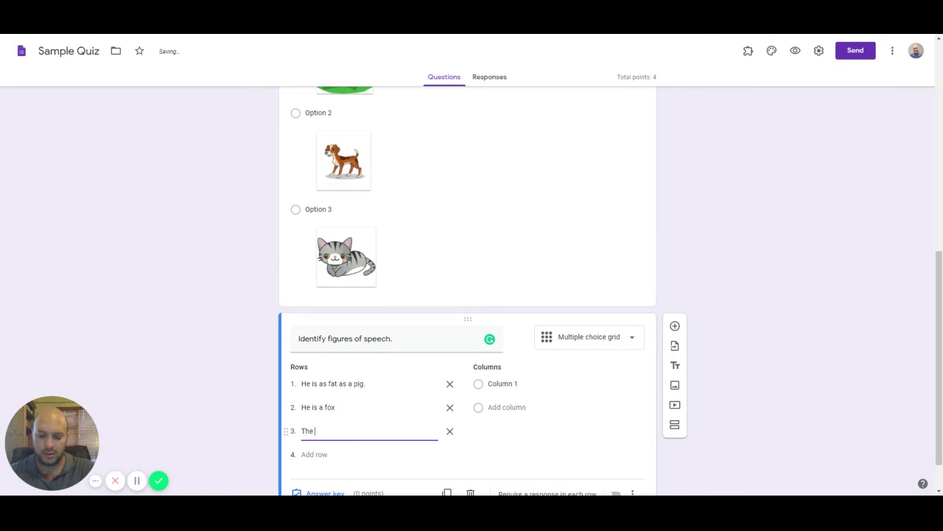
type("he c")
type("ow")
type("house went woosh as it went up")
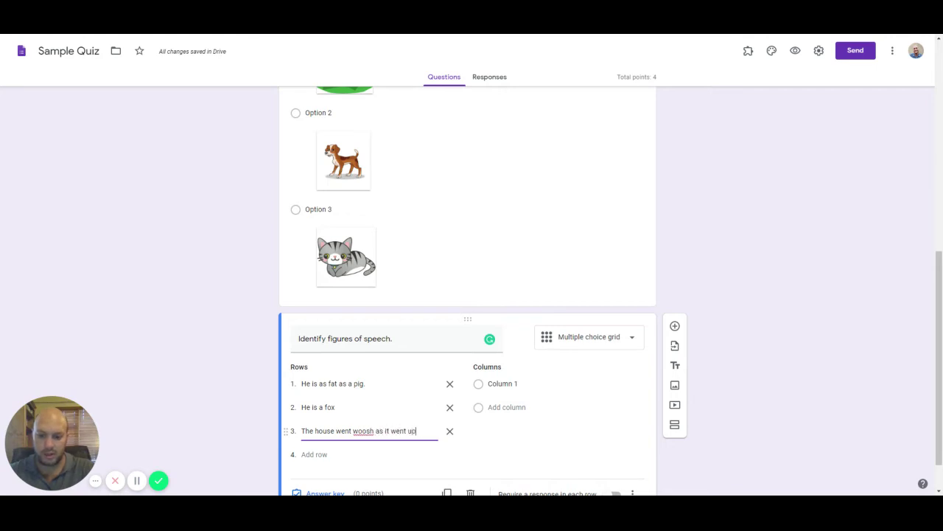
type(" flames.")
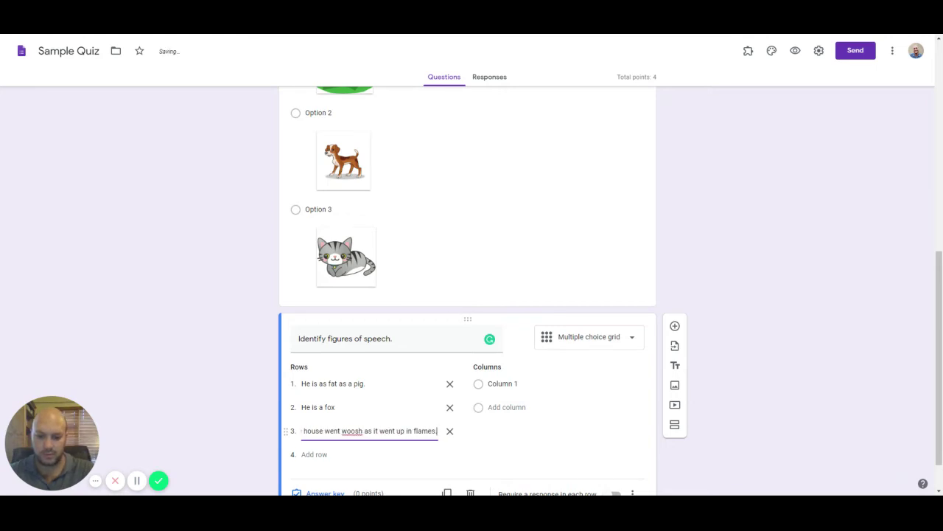
type("h")
left_click(527, 443)
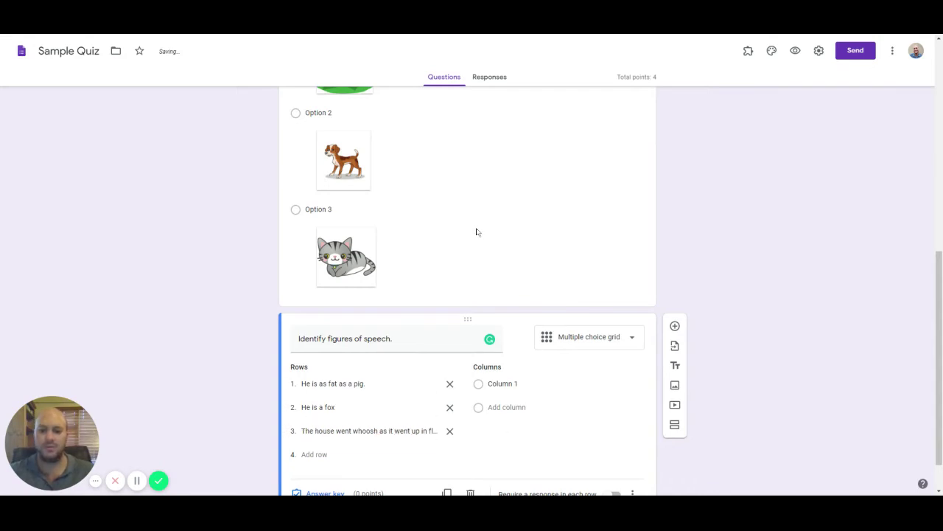
- Name the grid question's first column "Simile" and add a second column named "Metaphor"
scroll(392, 396, "down", 1)
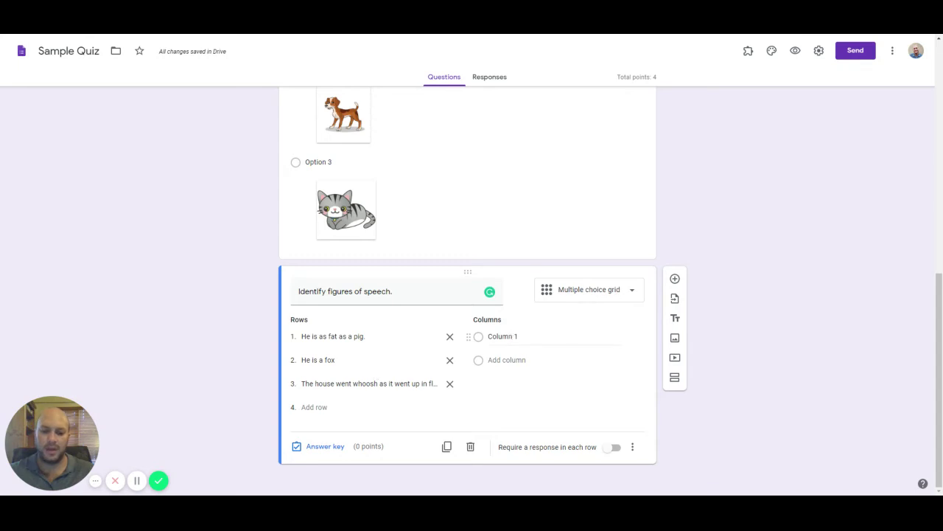
left_click(502, 336)
type("Sime")
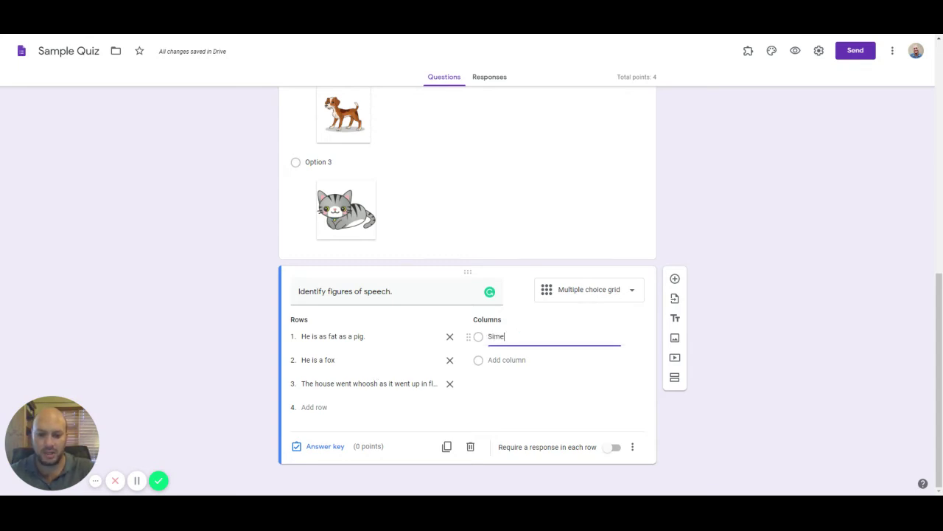
key("BackSpace")
key("BackSpace")
type("mile")
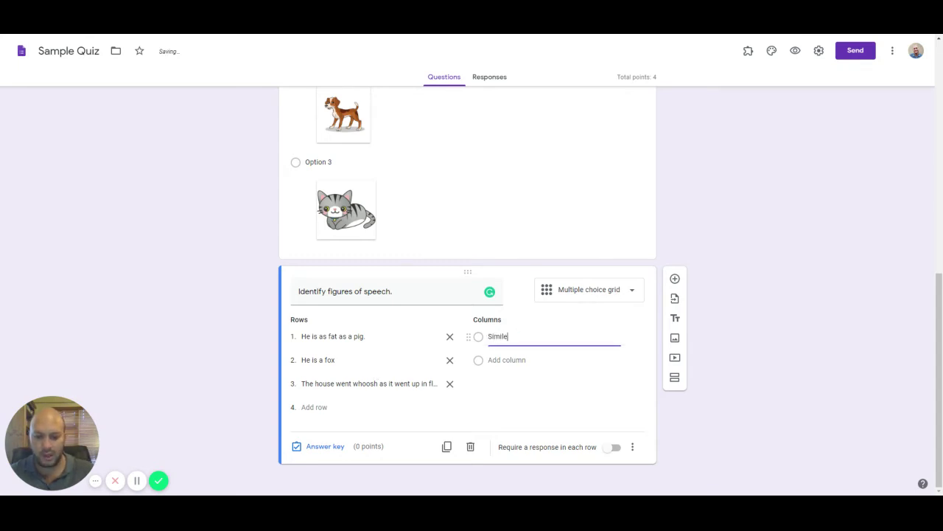
key("Return")
type("Metaphor")
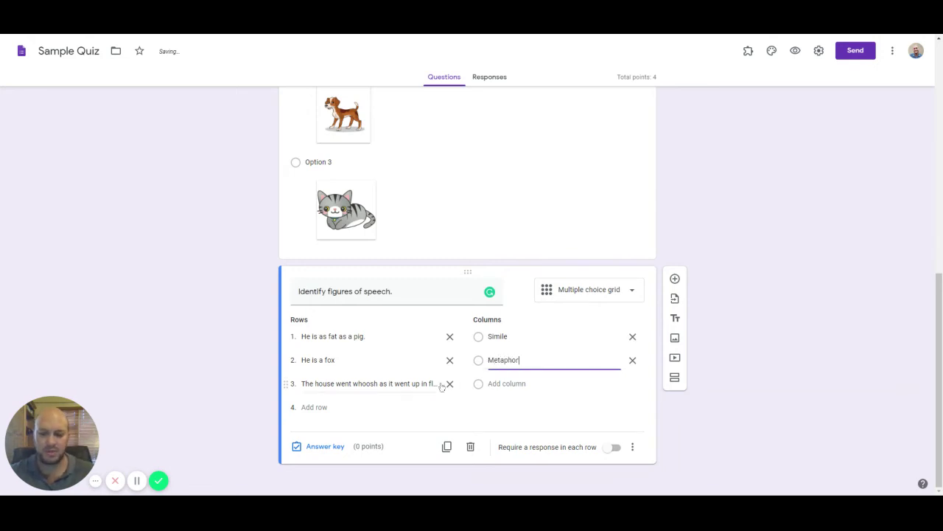
- Delete the grid row about the house in flames and add a blank third row in its place
left_click(368, 383)
left_click(449, 384)
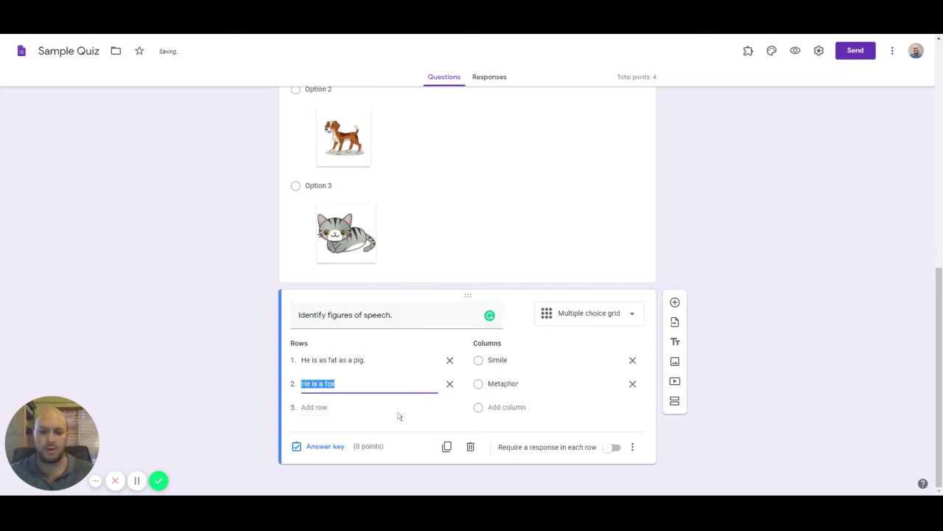
left_click(346, 417)
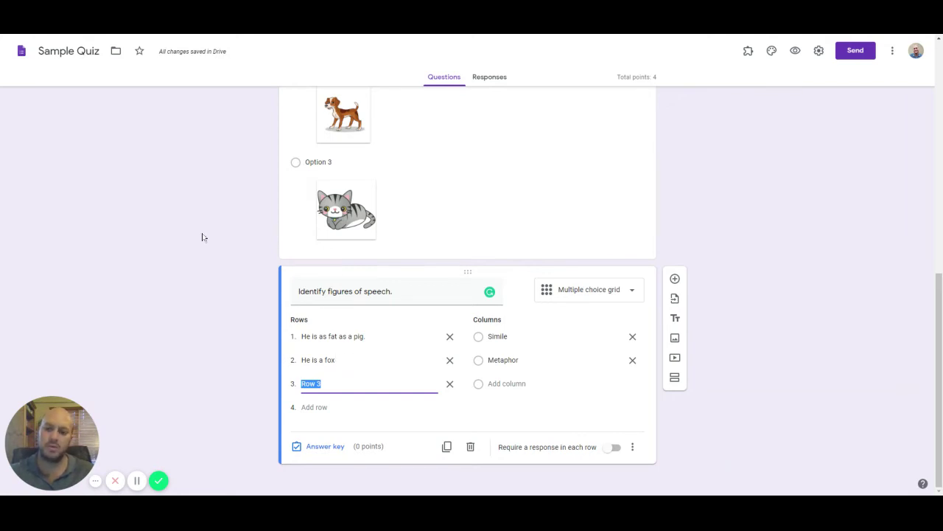
left_click(297, 336)
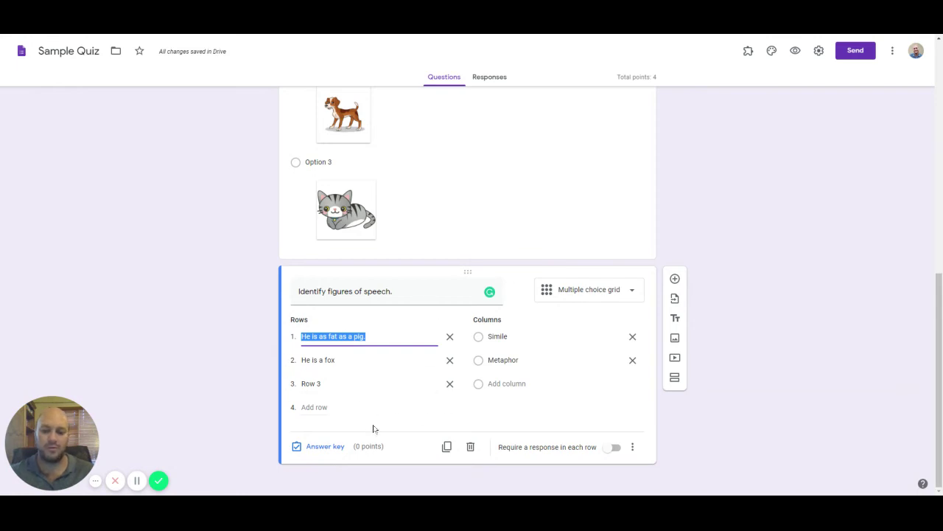
- Set the grid's answer key to Simile for the pig row and Metaphor for the fox row, 1 point each, and Simile for Row 3
left_click(325, 446)
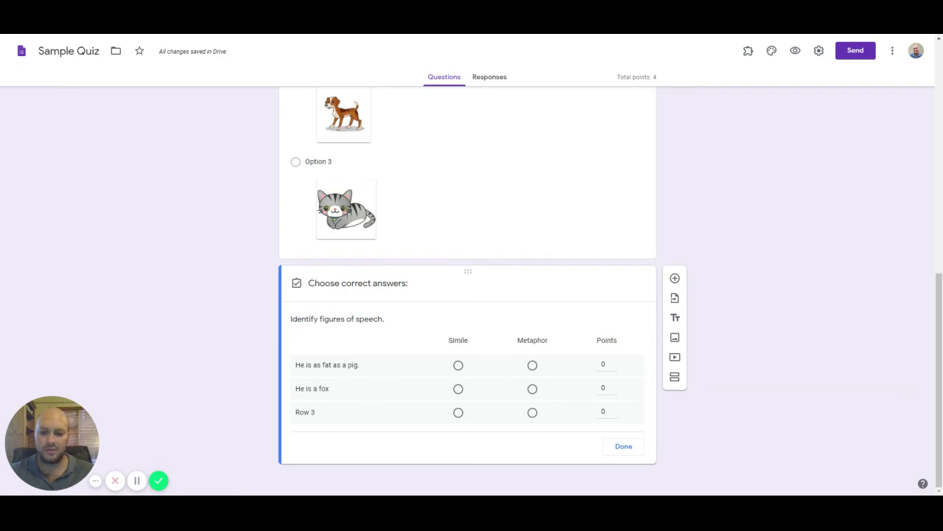
left_click(457, 365)
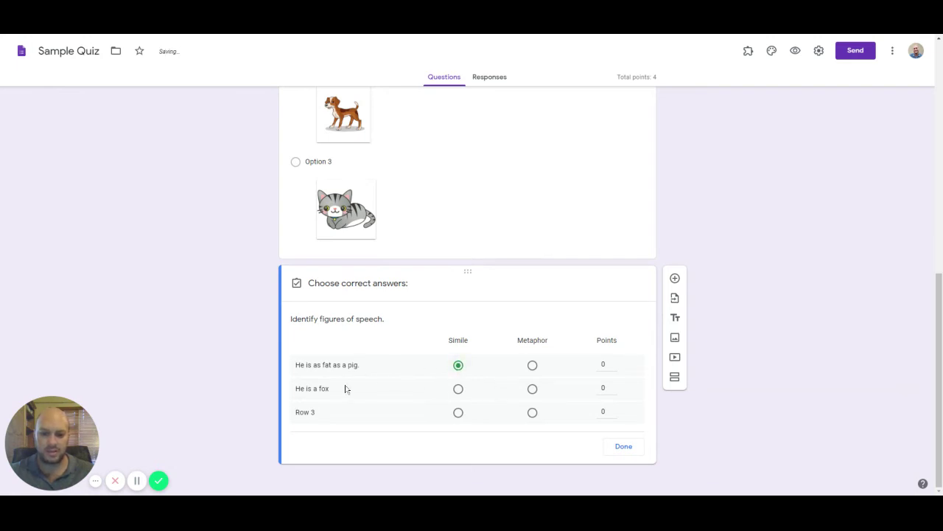
left_click(532, 388)
left_click(613, 362)
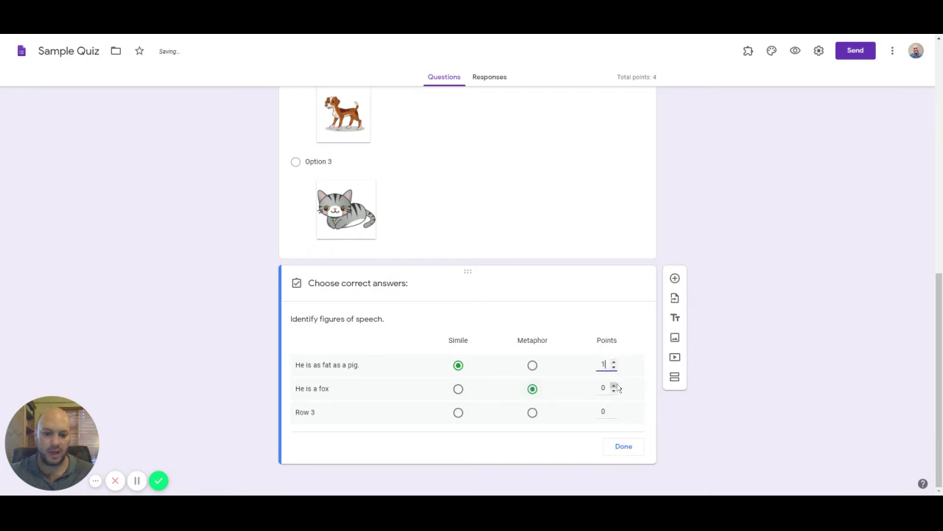
left_click(613, 385)
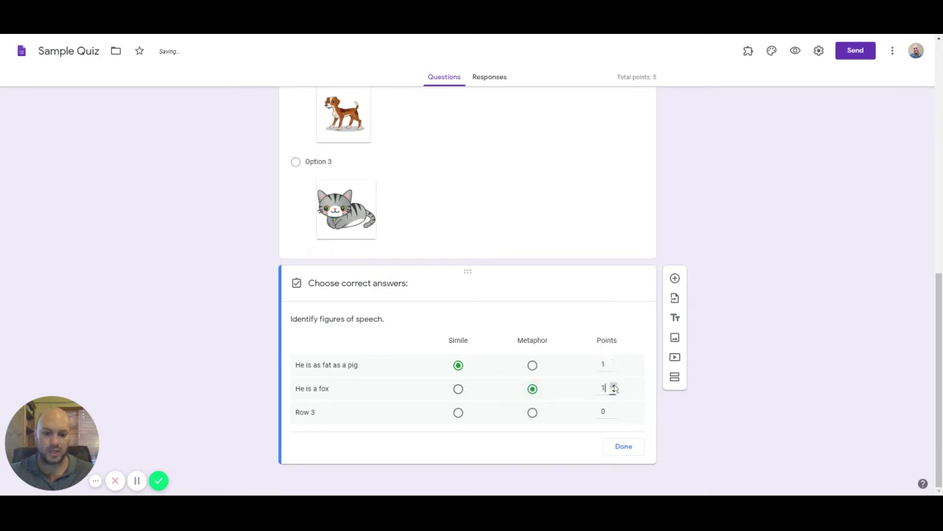
left_click(459, 412)
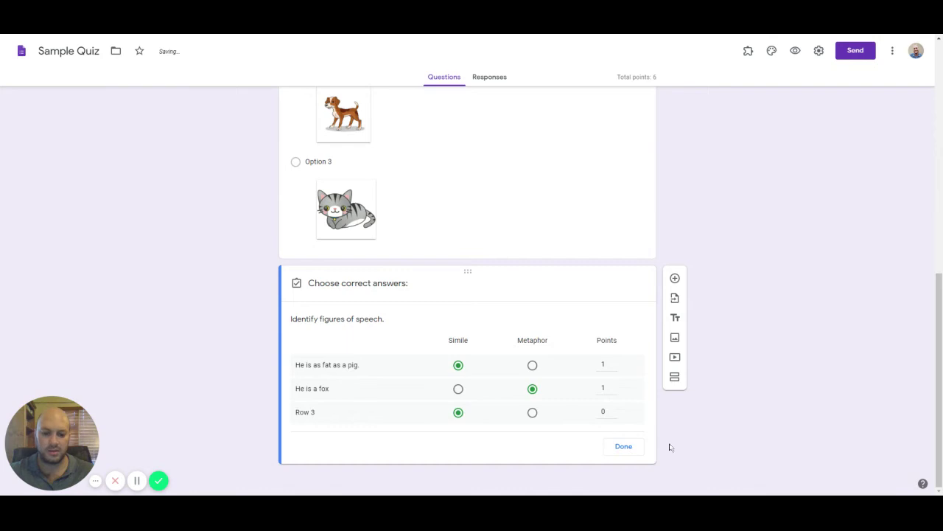
left_click(623, 446)
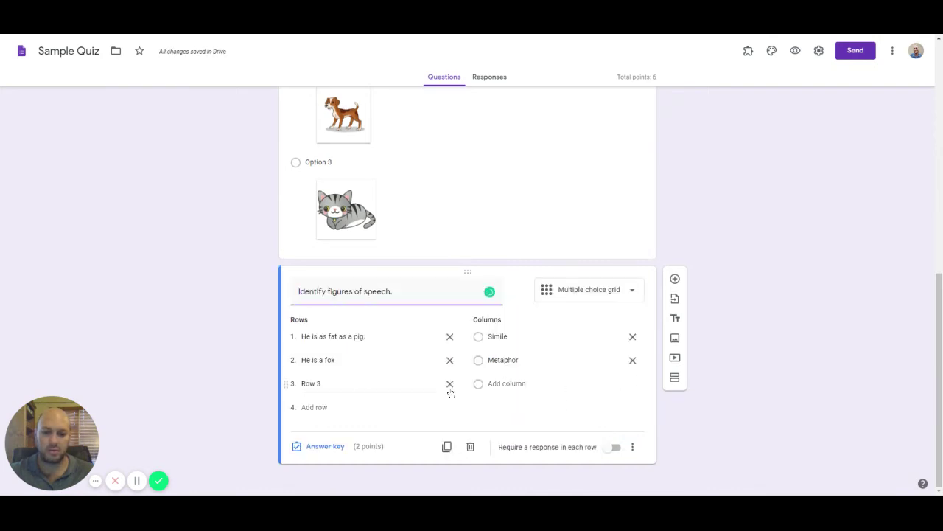
- Delete the blank third row from the figures of speech grid
left_click(450, 384)
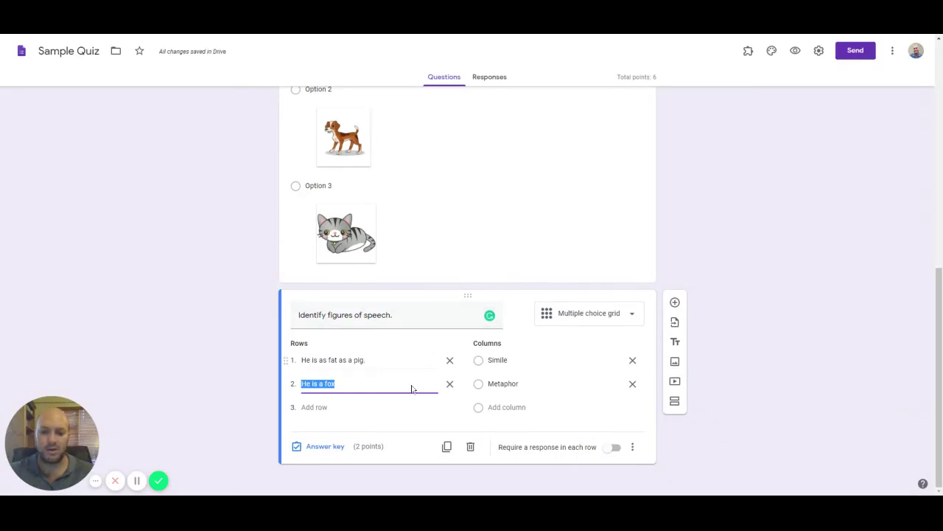
left_click(743, 281)
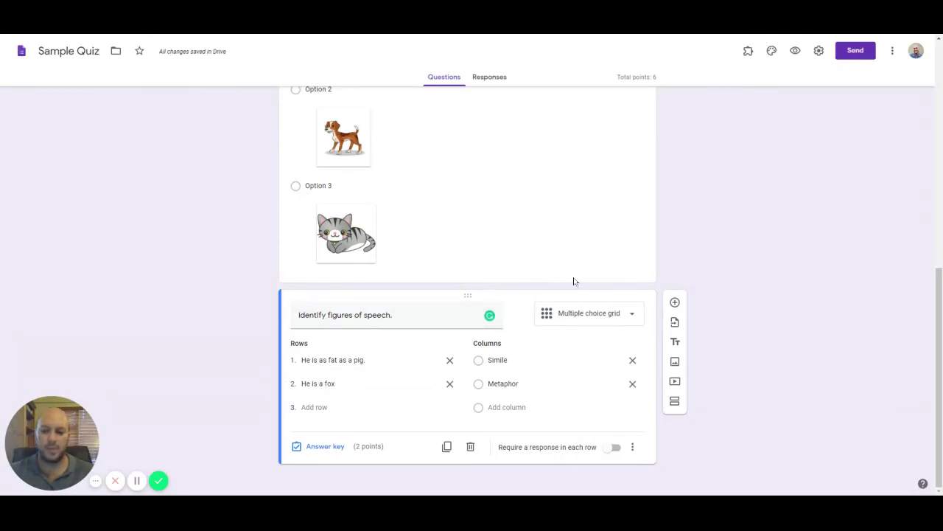
- Set the quiz's header image to the illustrated bookshelf from the Work and School themes
scroll(760, 281, "up", 4)
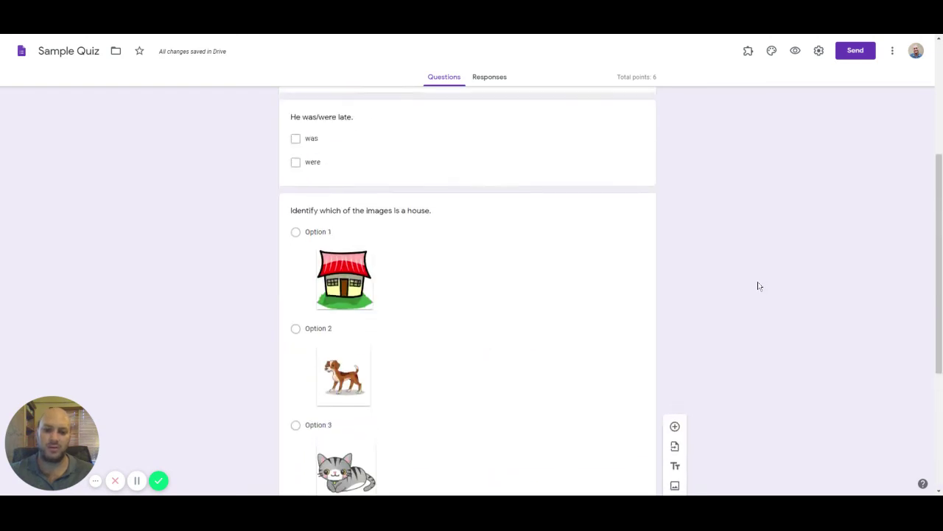
scroll(742, 282, "up", 3)
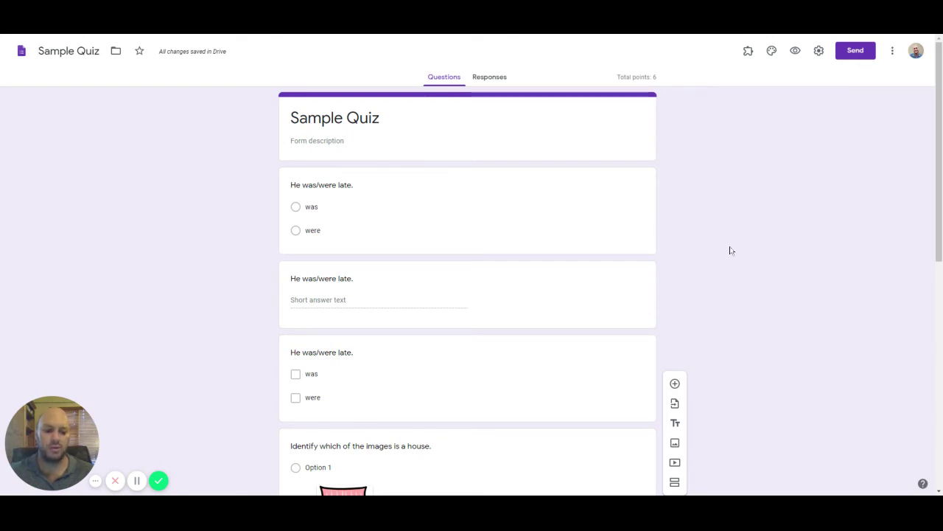
left_click(772, 52)
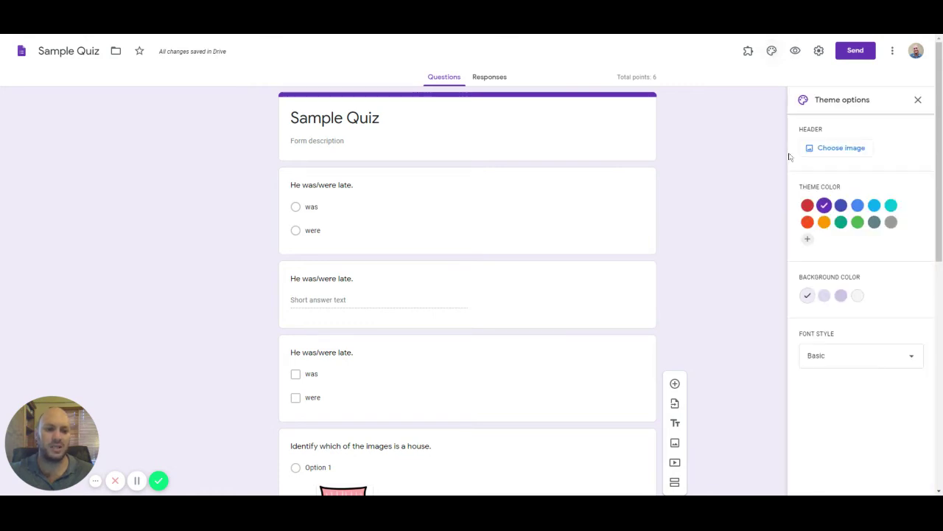
left_click(836, 151)
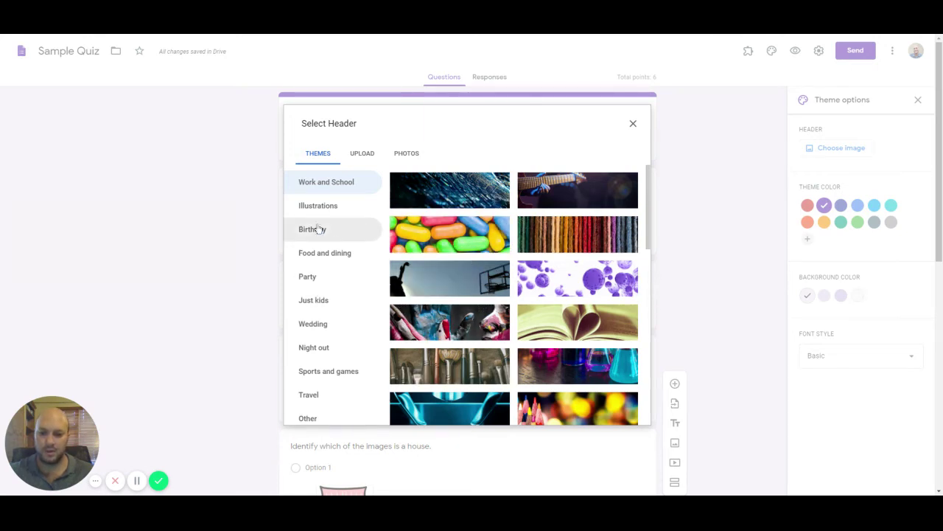
scroll(342, 391, "down", 2)
scroll(321, 221, "up", 1)
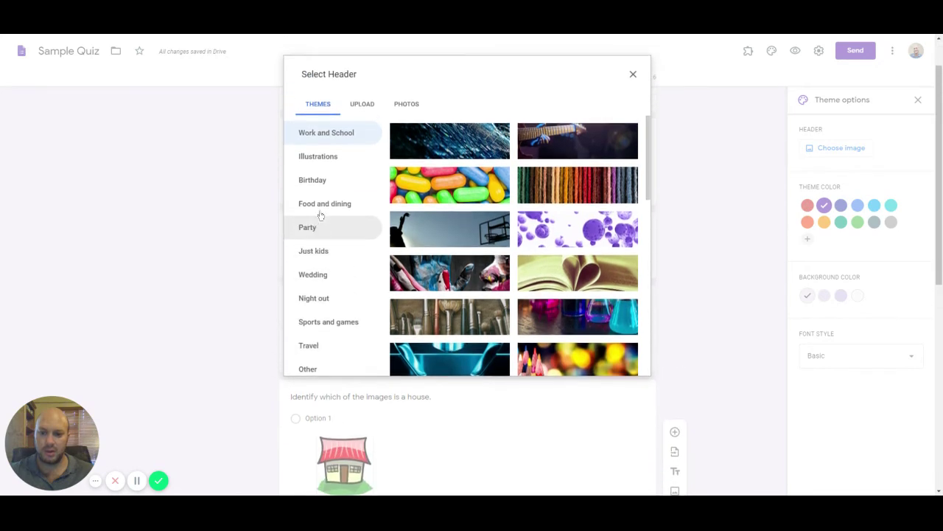
left_click(333, 144)
scroll(575, 221, "down", 3)
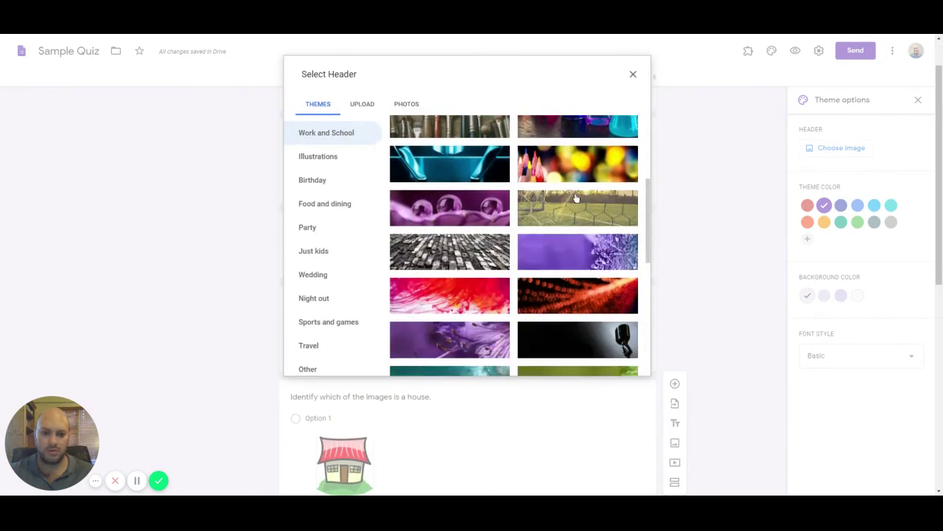
scroll(607, 213, "down", 10)
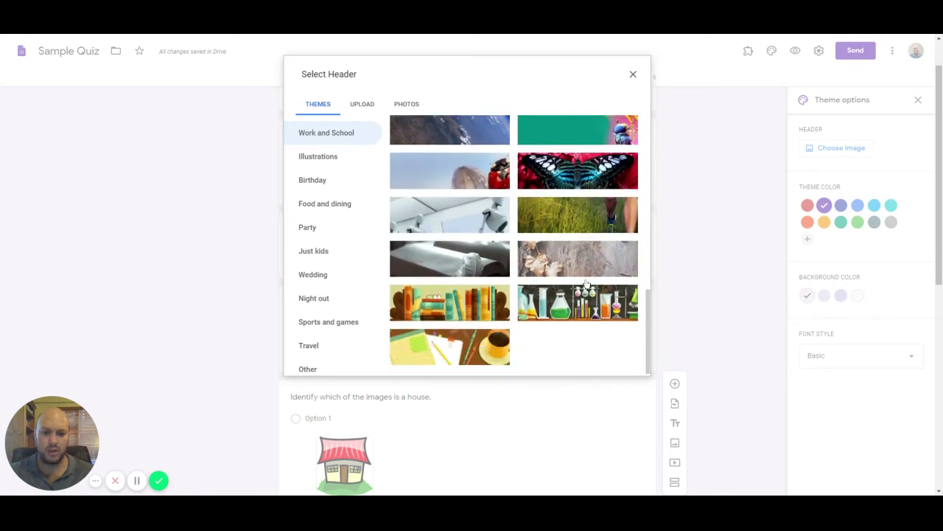
left_click(465, 304)
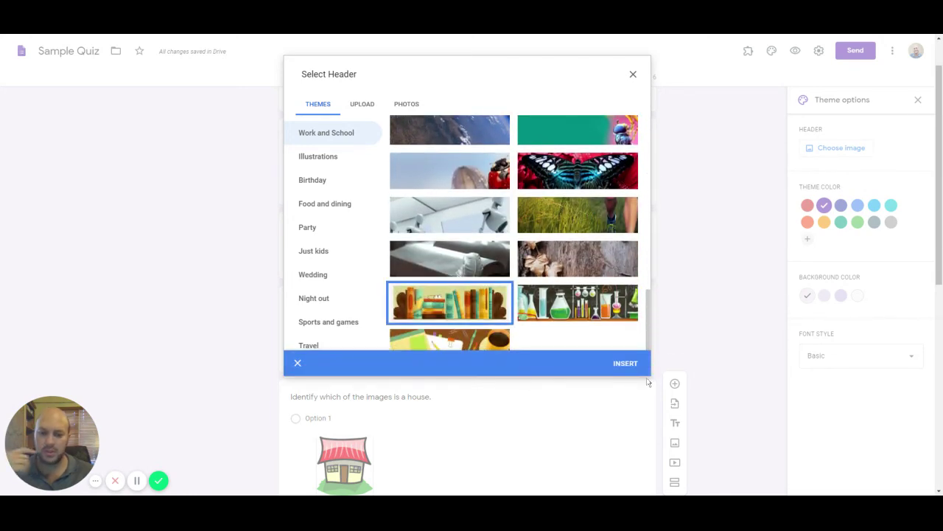
left_click(621, 365)
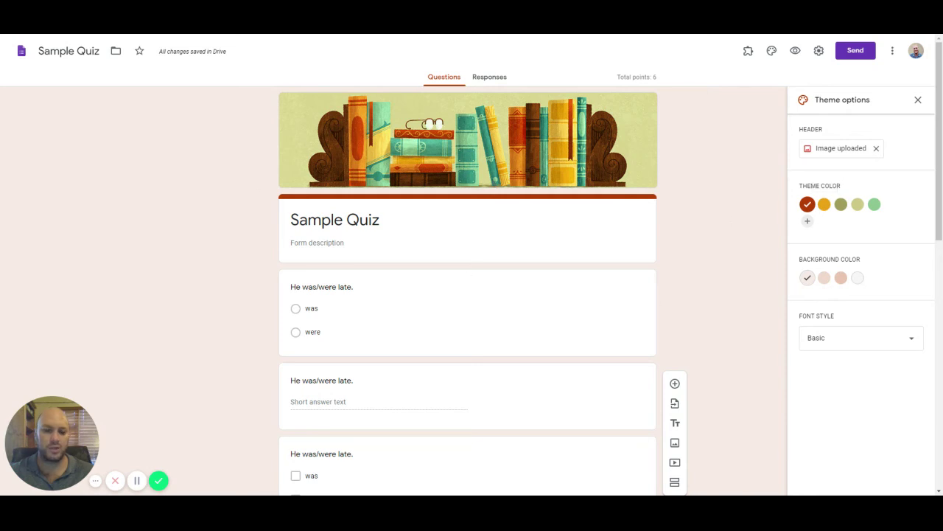
- Try the two darker background shades, and set the theme color to pale yellow-green
left_click(841, 277)
left_click(823, 277)
left_click(857, 204)
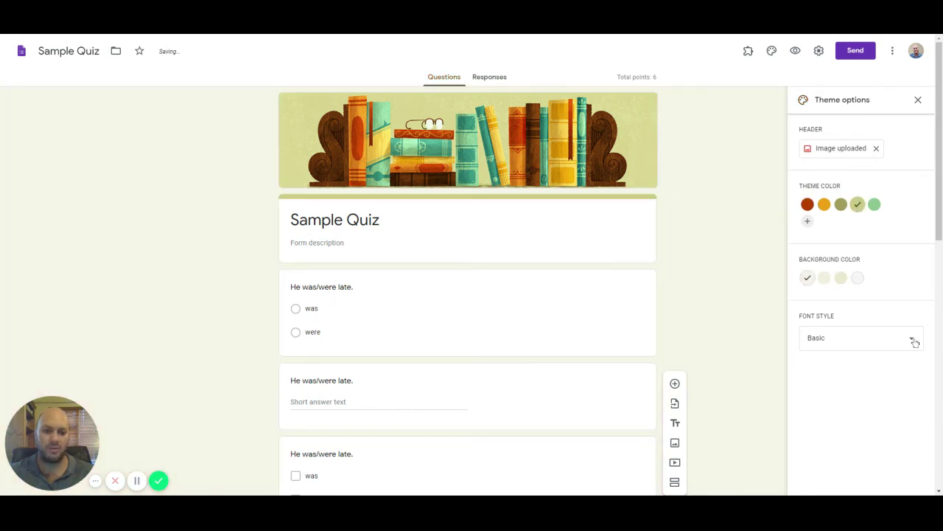
- Try the Decorative font style on the quiz, and switch the font style back to Basic
left_click(885, 339)
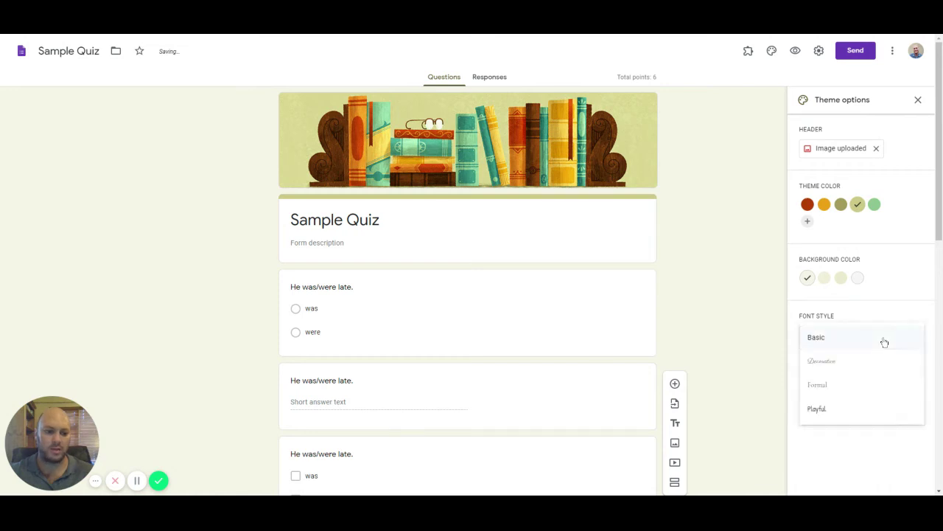
left_click(826, 384)
left_click(857, 341)
left_click(831, 325)
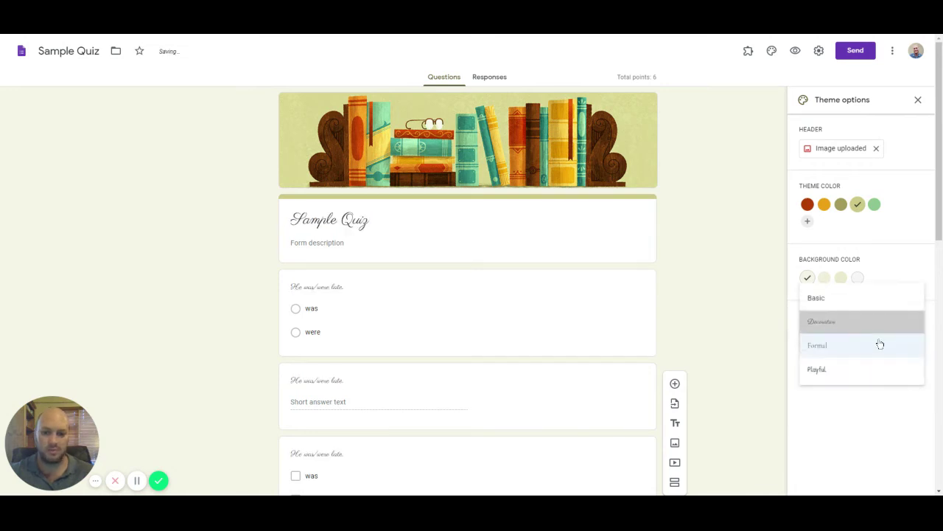
left_click(873, 352)
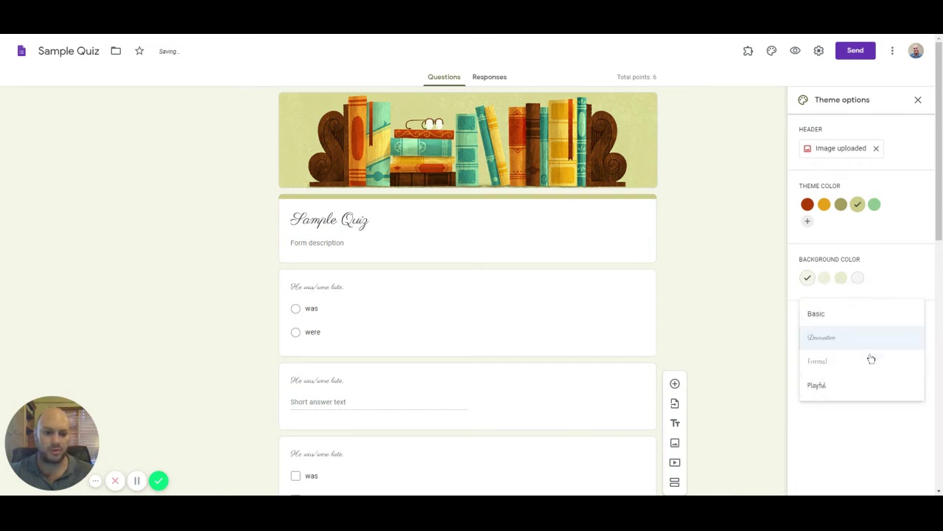
left_click(828, 322)
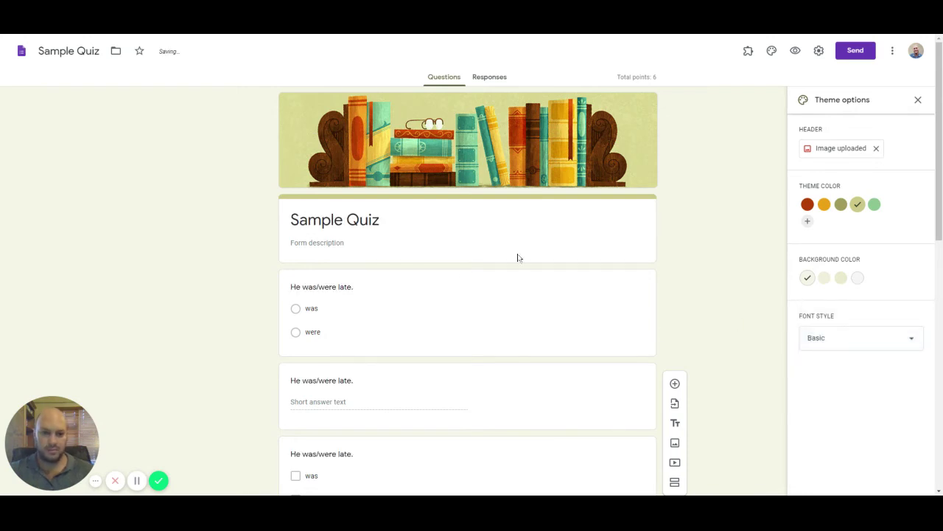
- In the quiz settings, turn on email collection and the 1-response limit, and remove the restriction to Western Cape Education Department users
left_click(918, 99)
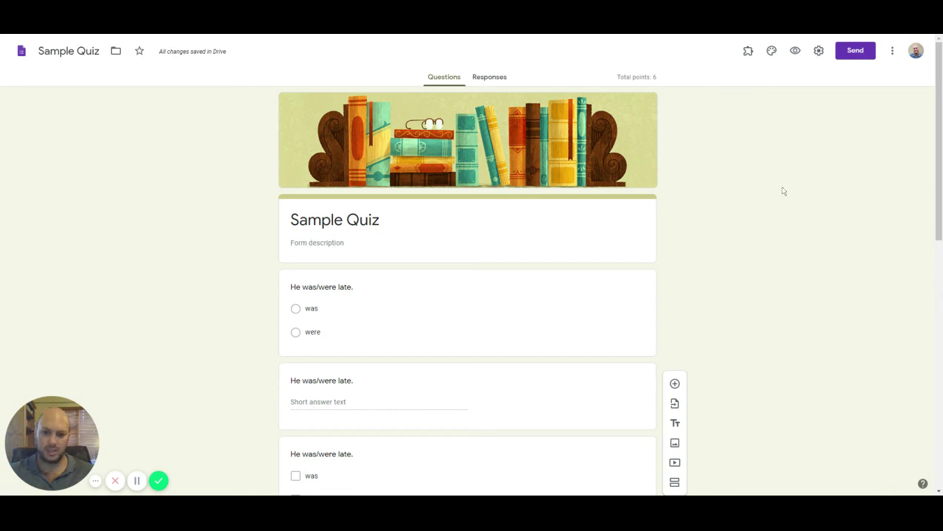
left_click(819, 51)
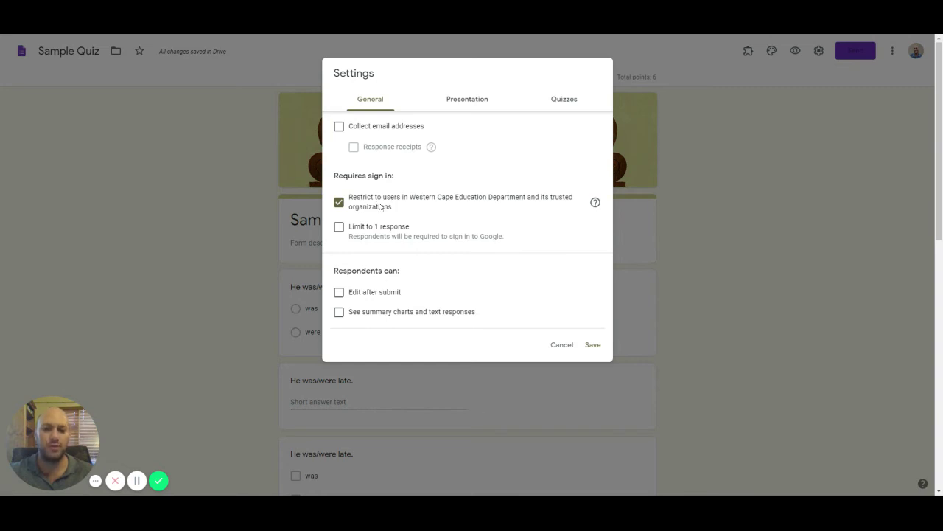
left_click(370, 129)
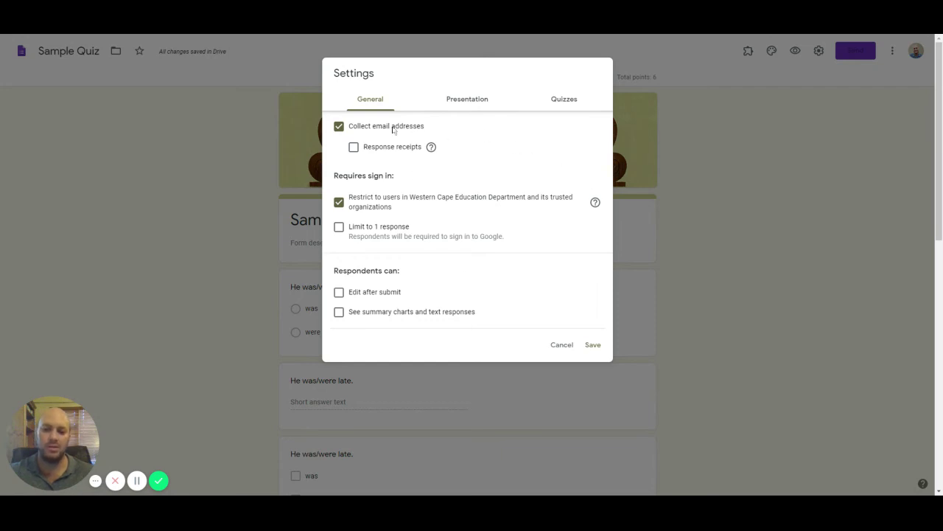
left_click(377, 227)
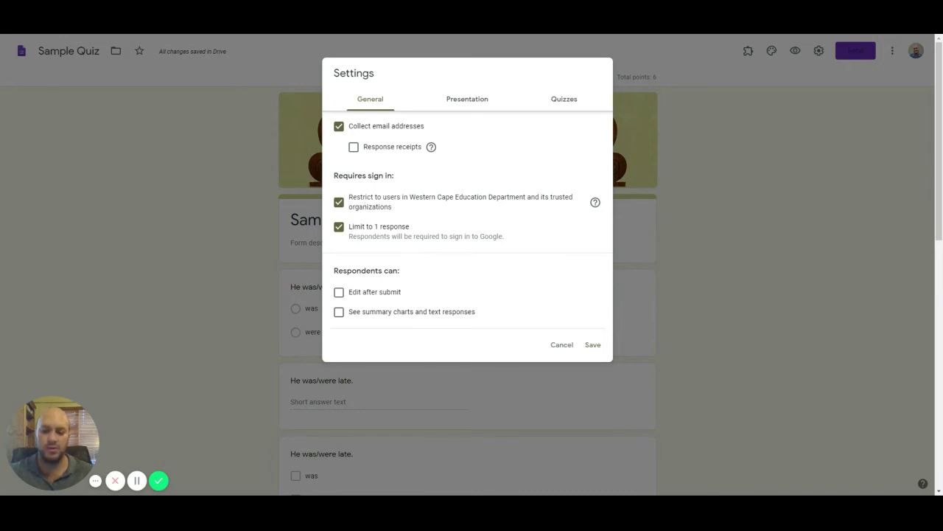
left_click(365, 207)
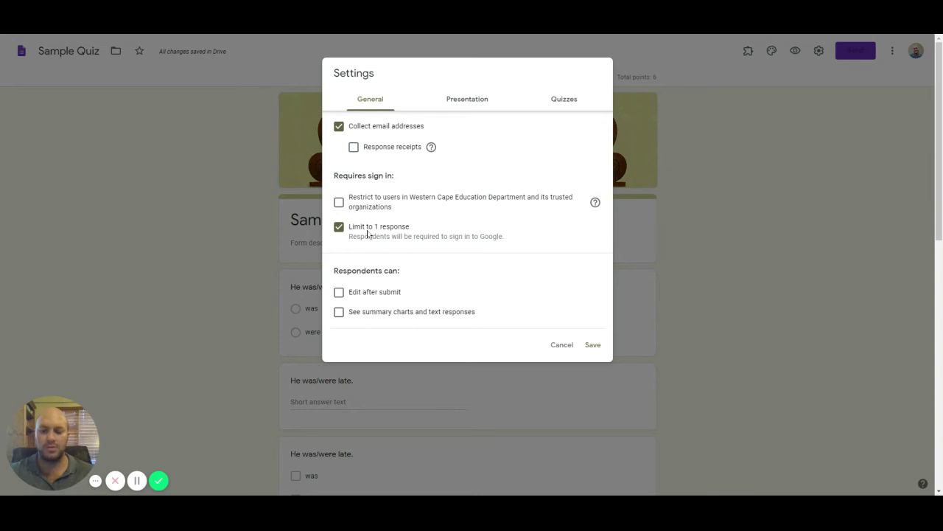
- Turn off the 1-response limit and email collection, briefly trying email collection once more
left_click(377, 230)
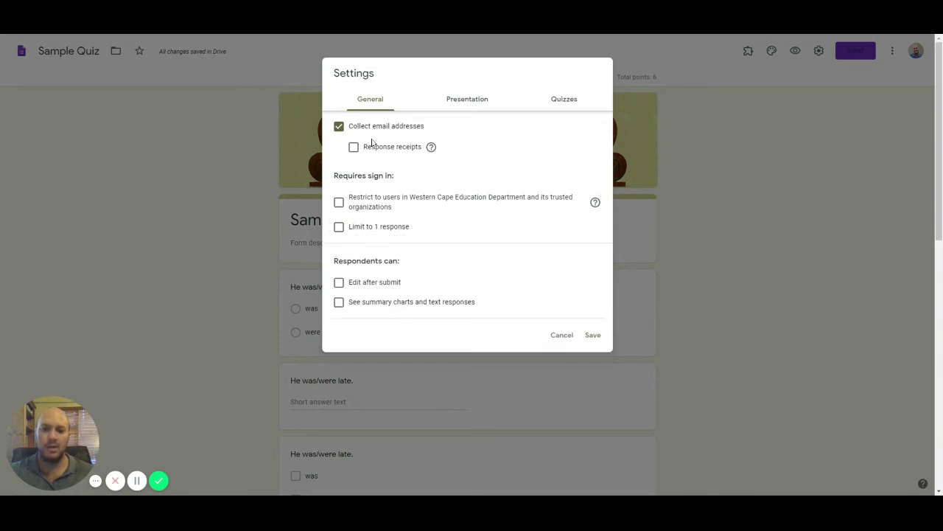
left_click(376, 129)
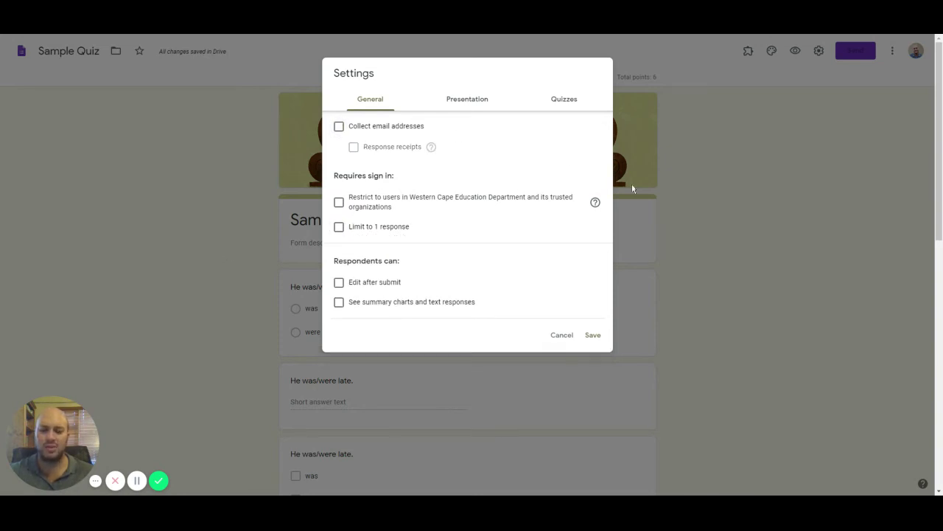
left_click(377, 130)
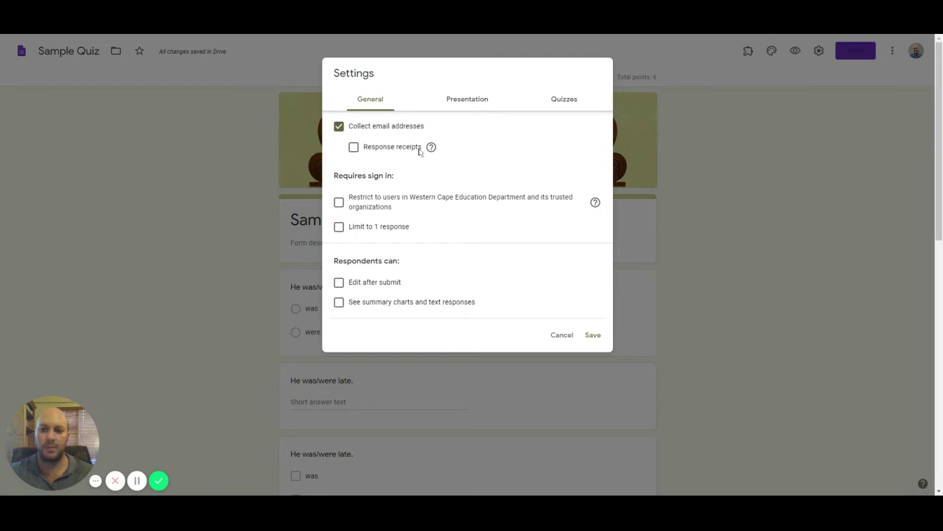
left_click(383, 133)
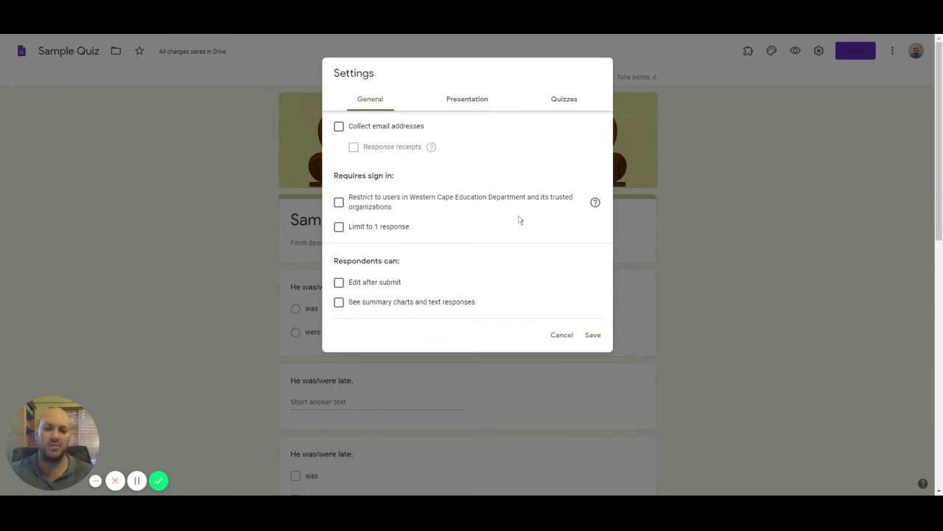
- Try the progress bar and shuffled question order options, and turn off the link to submit another response
left_click(470, 100)
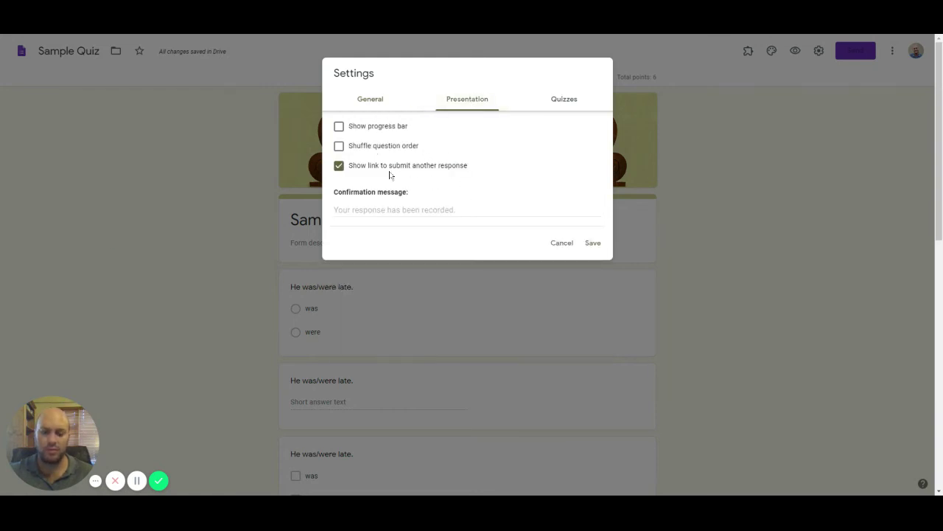
left_click(381, 128)
left_click(382, 128)
left_click(376, 146)
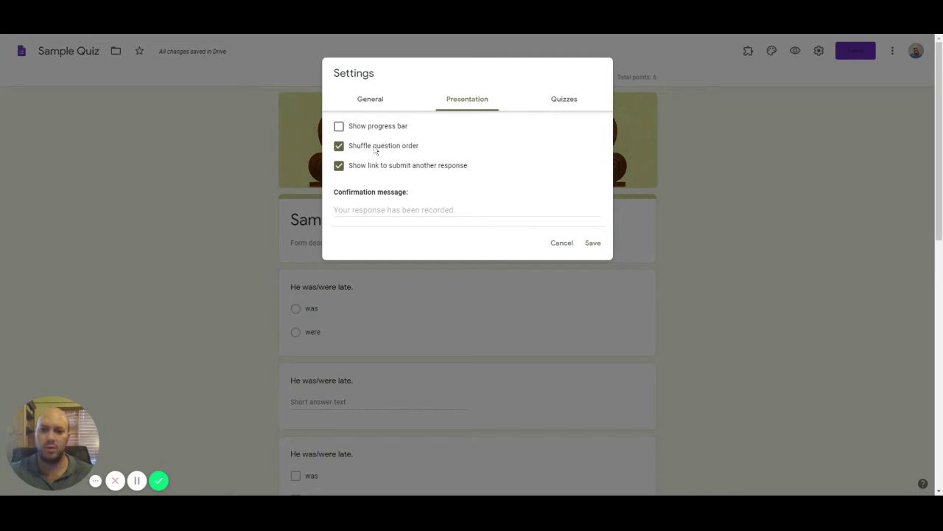
left_click(375, 147)
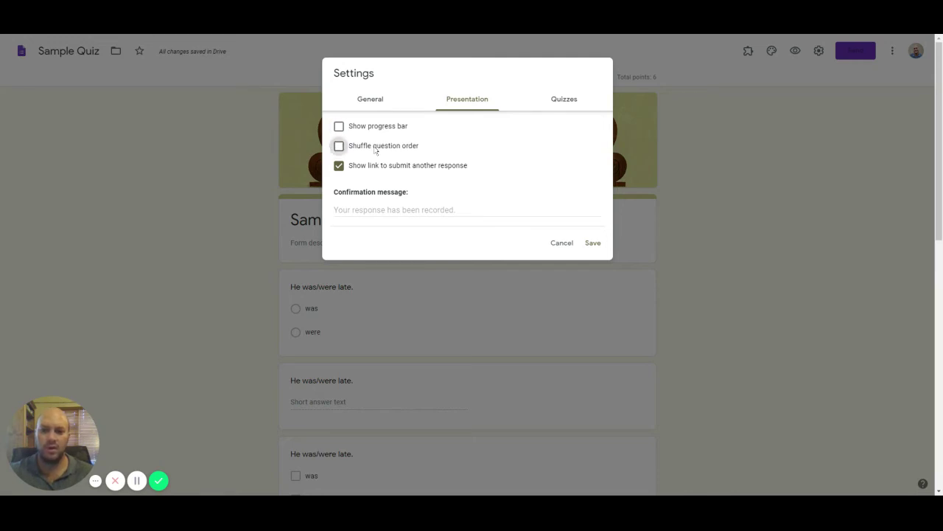
left_click(386, 168)
- Limit the quiz to 1 response in the general settings
left_click(371, 98)
left_click(451, 100)
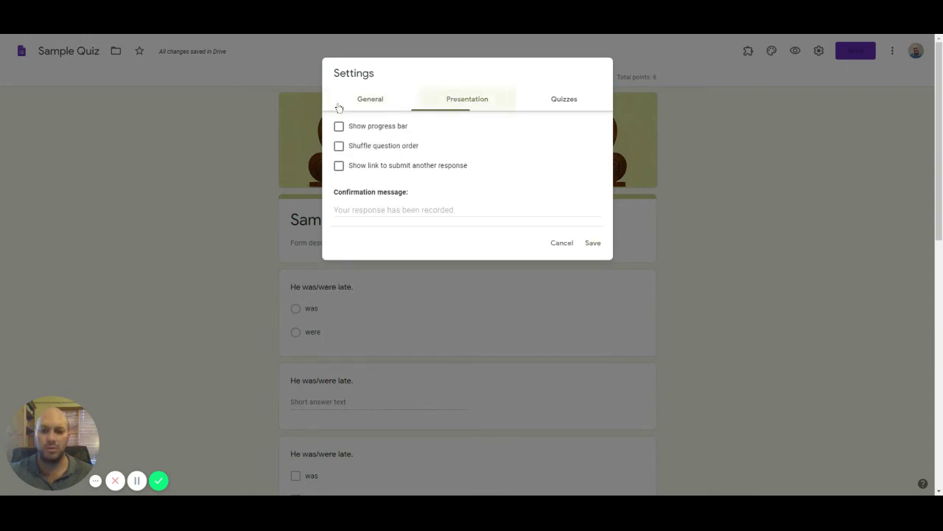
left_click(372, 103)
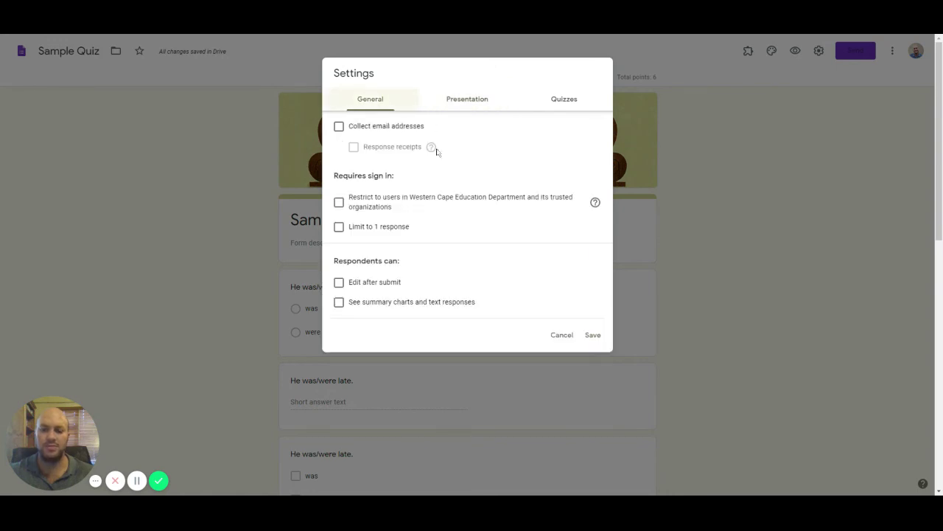
left_click(395, 227)
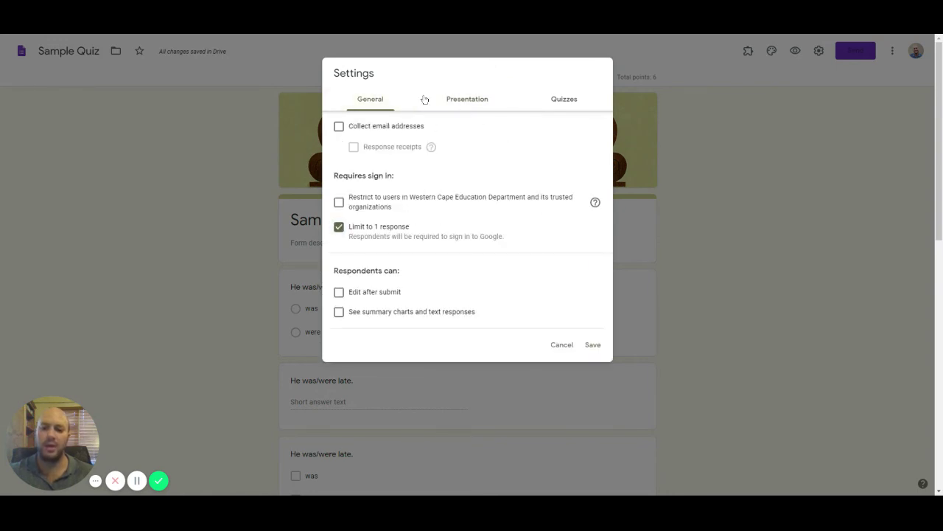
- Set the quiz's confirmation message to "Congratulations for completing the quiz!"
left_click(457, 99)
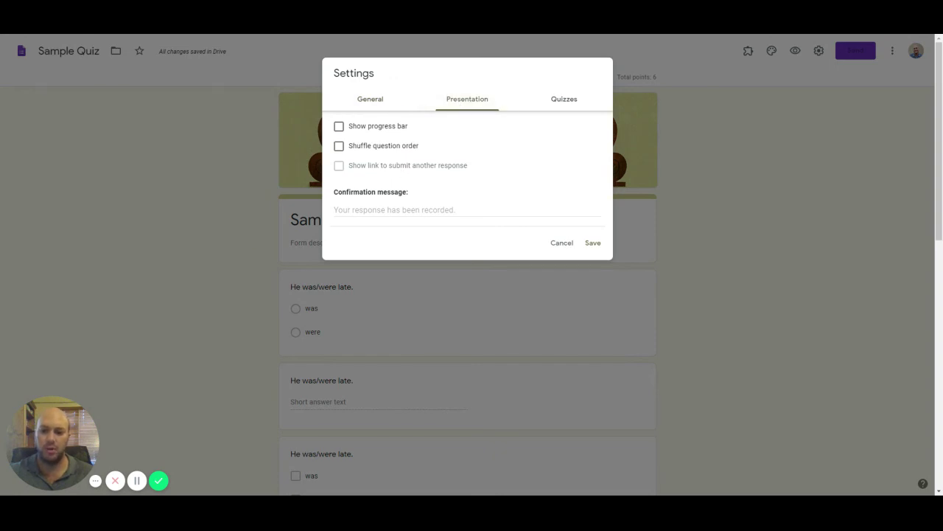
left_click(390, 210)
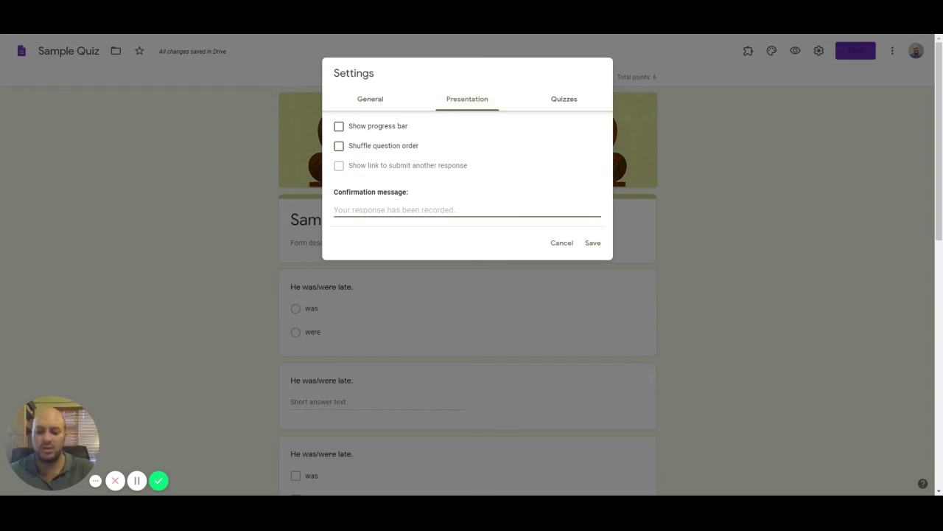
type("c")
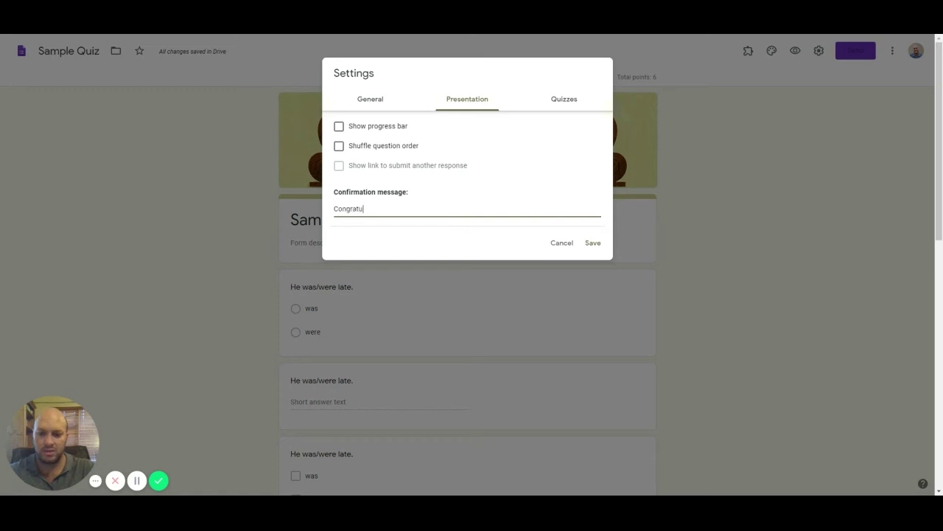
type("ongratulations for completing the quiz")
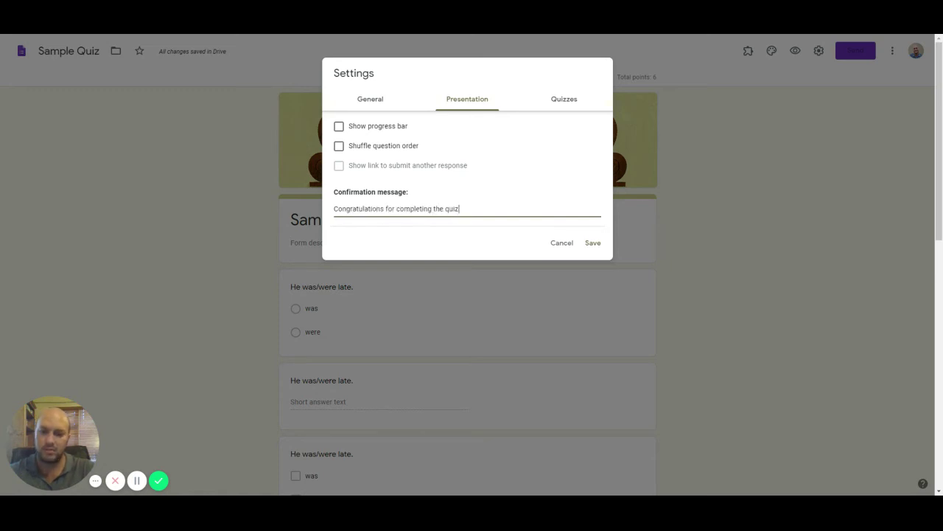
key("Tab")
left_click(450, 209)
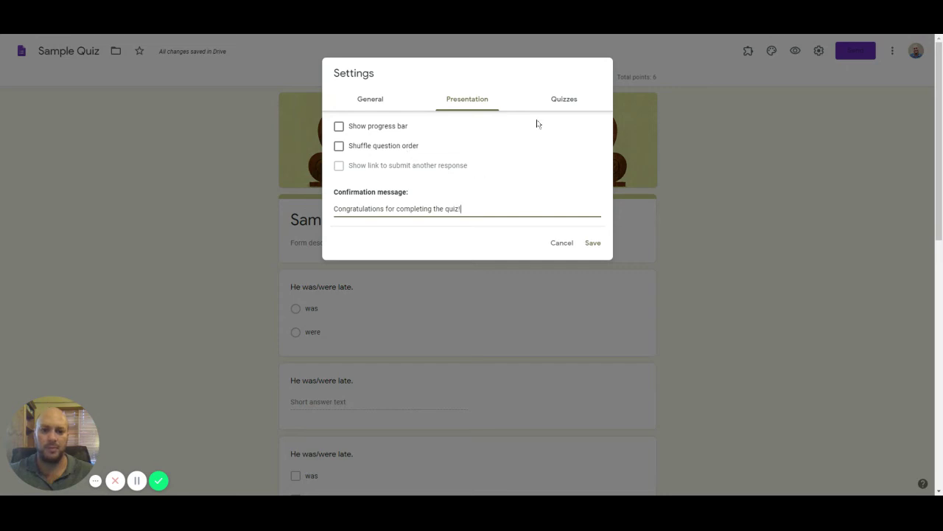
- Try releasing grades later, after manual review, and set the release back to immediately after each submission
left_click(566, 101)
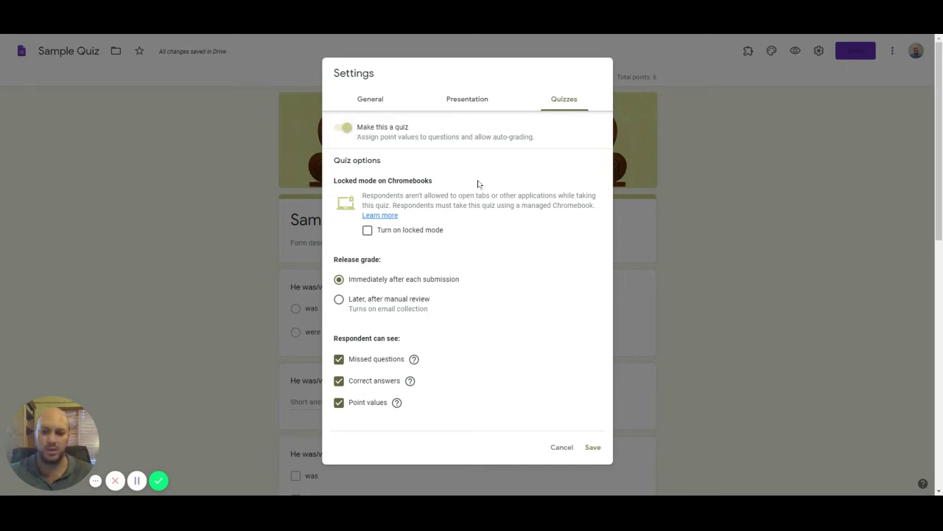
scroll(457, 181, "down", 1)
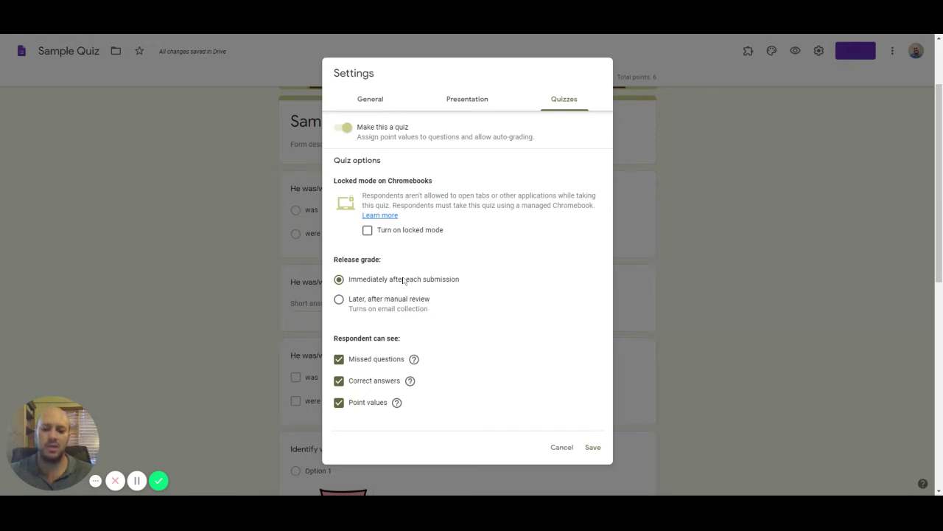
left_click(384, 303)
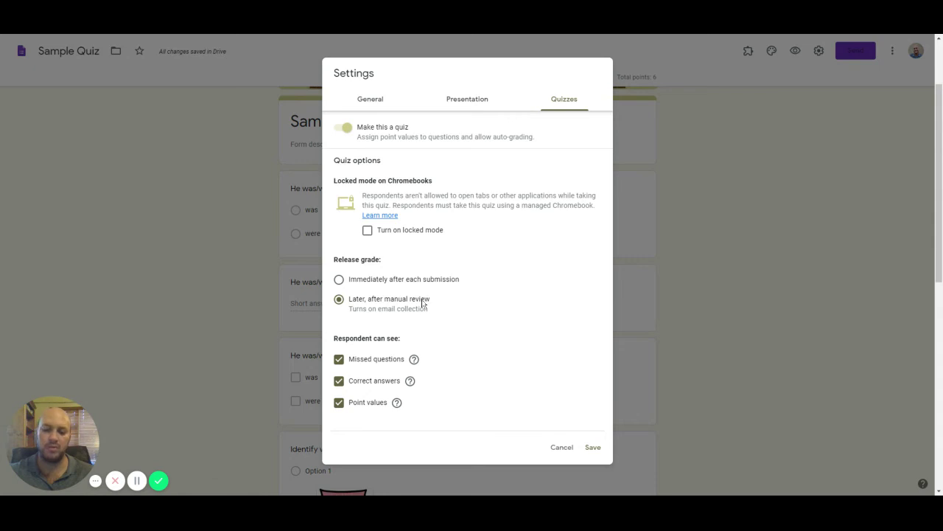
left_click(432, 280)
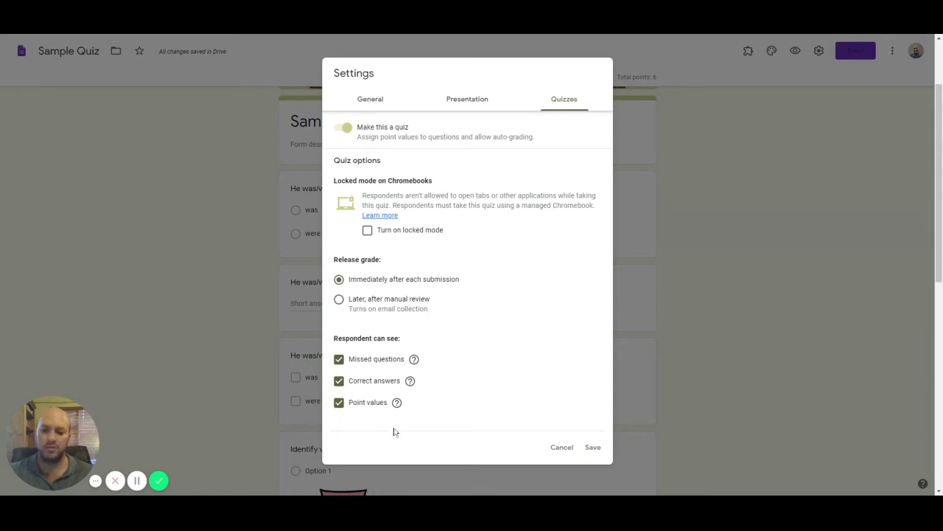
- Hide missed questions, correct answers and point values from respondents, and briefly try the later grade release again before returning to immediate
left_click(340, 406)
left_click(339, 378)
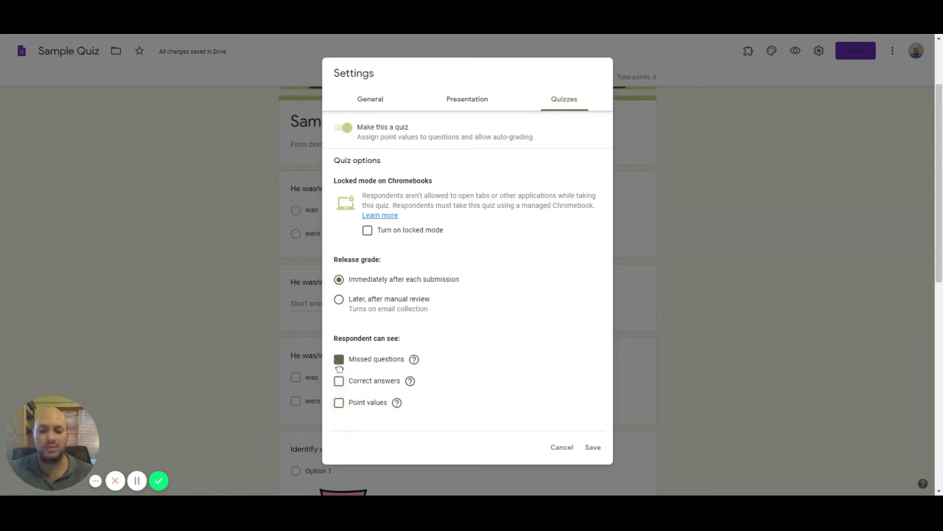
left_click(339, 298)
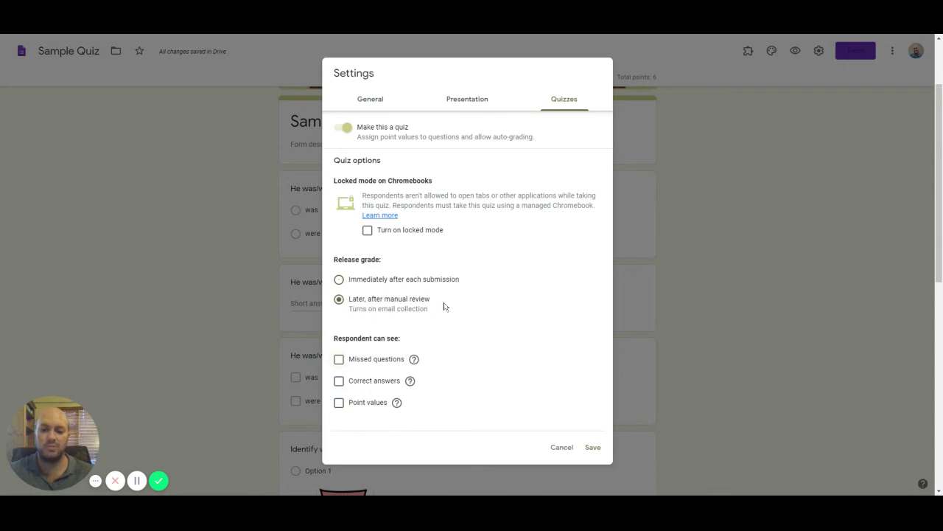
left_click(387, 281)
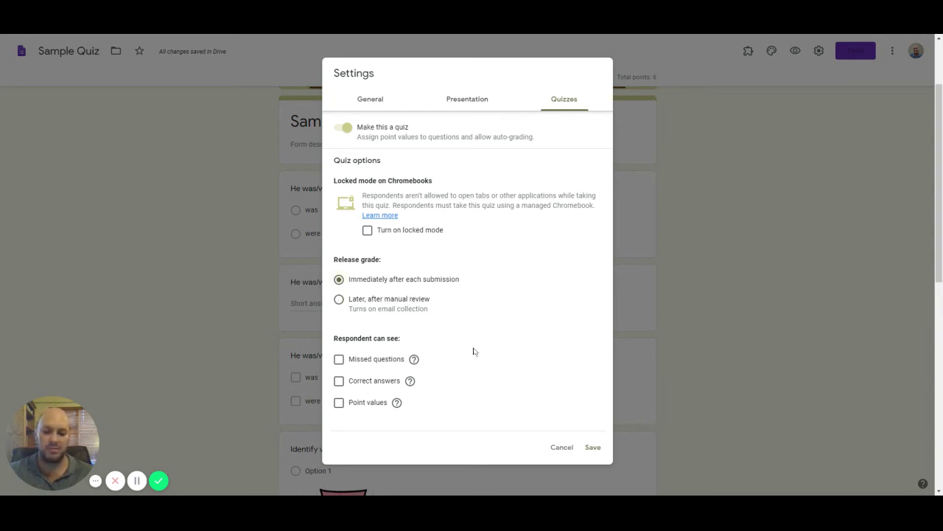
- Let respondents see missed questions, correct answers and point values, and save the quiz settings
left_click(373, 359)
left_click(371, 381)
left_click(370, 402)
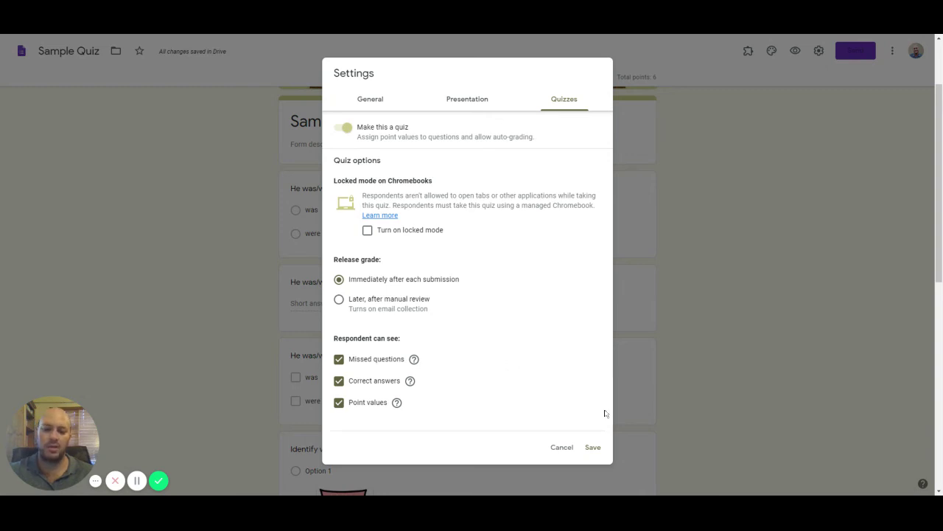
left_click(593, 447)
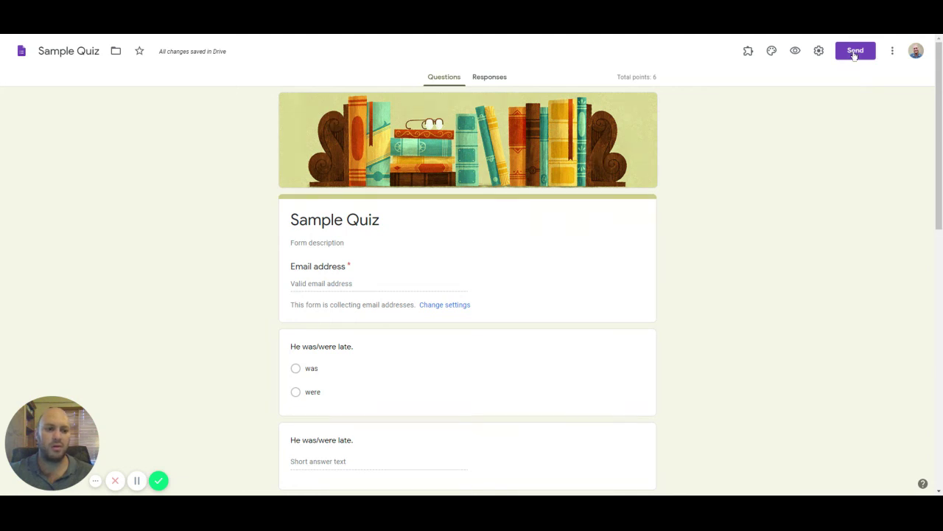
- Examine the quiz's sending options for email, link with a shortened URL, and embed HTML
left_click(852, 53)
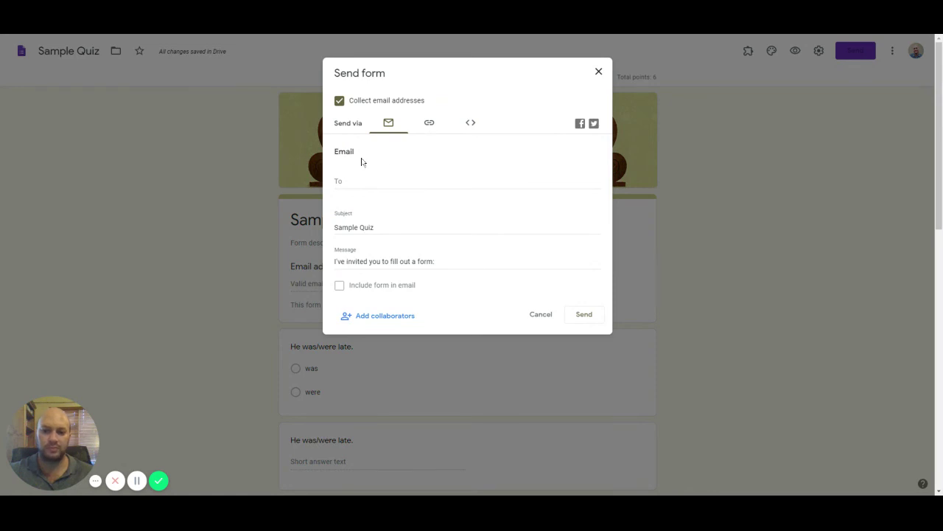
left_click(358, 180)
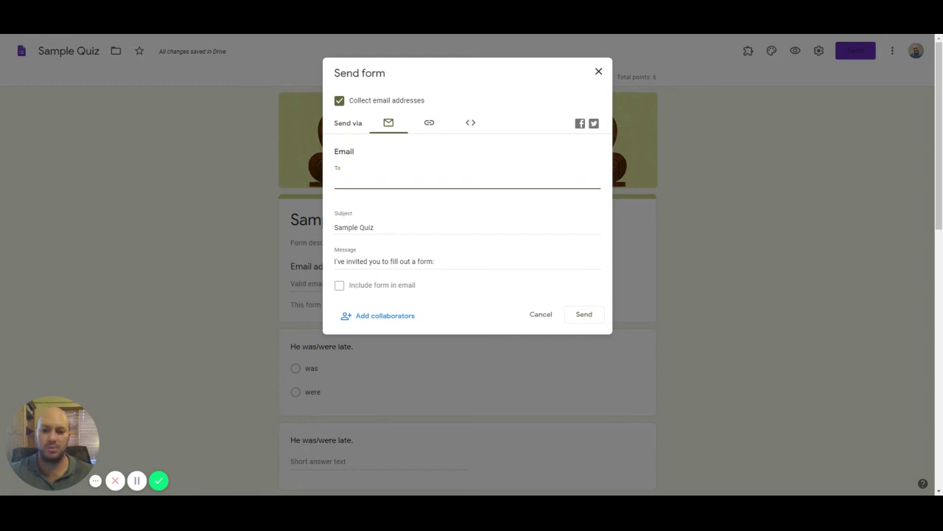
left_click(428, 124)
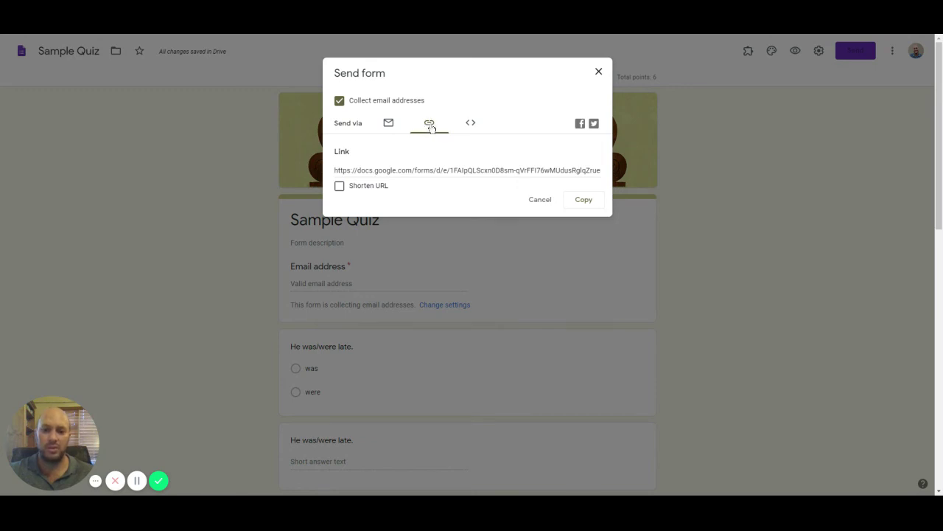
left_click(467, 171)
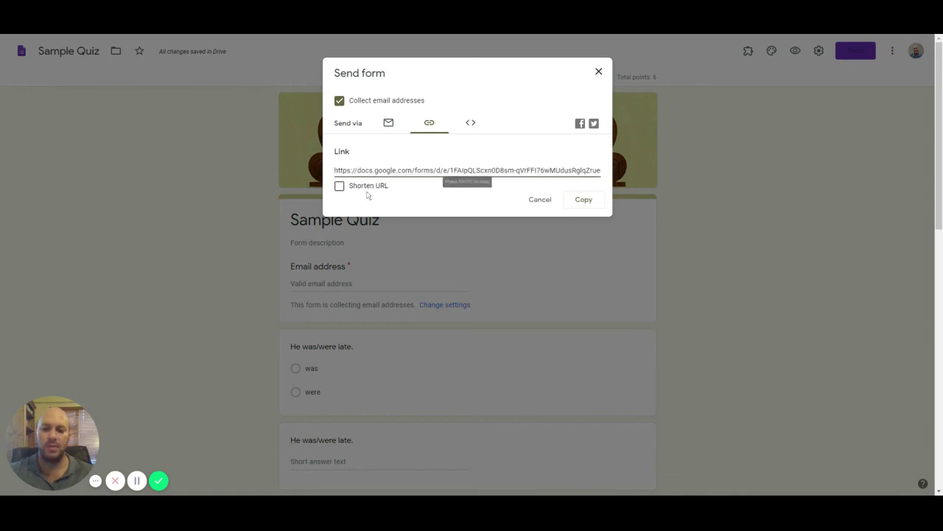
left_click(368, 189)
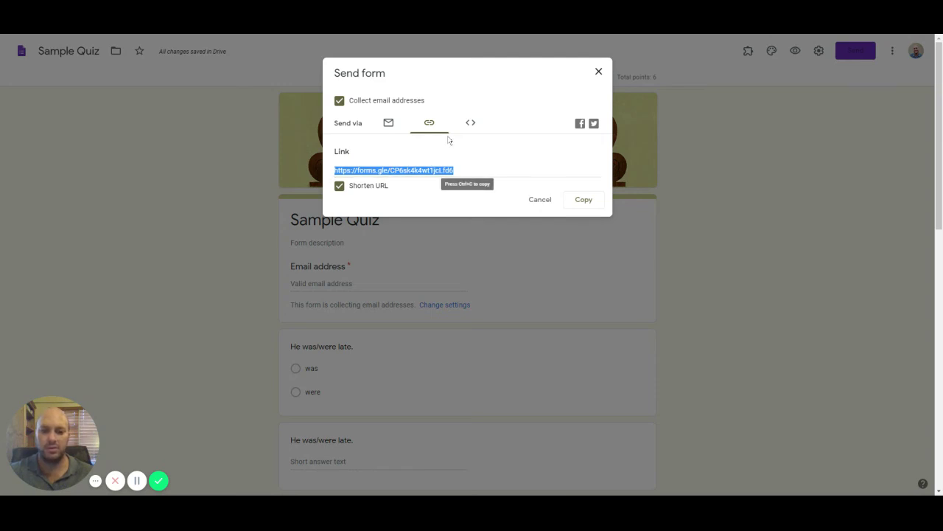
left_click(472, 126)
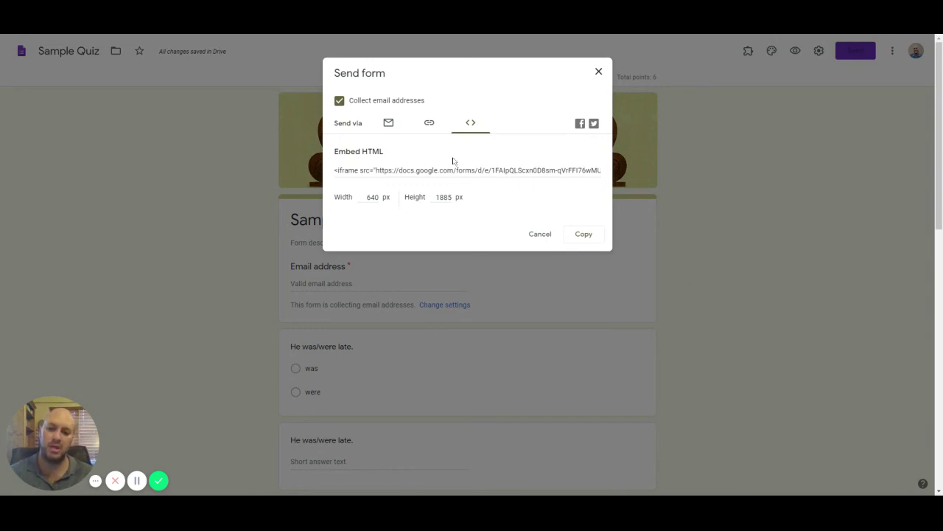
- Revisit the link and email sending options for the quiz, and close the sending dialog without sending
left_click(431, 125)
left_click(390, 125)
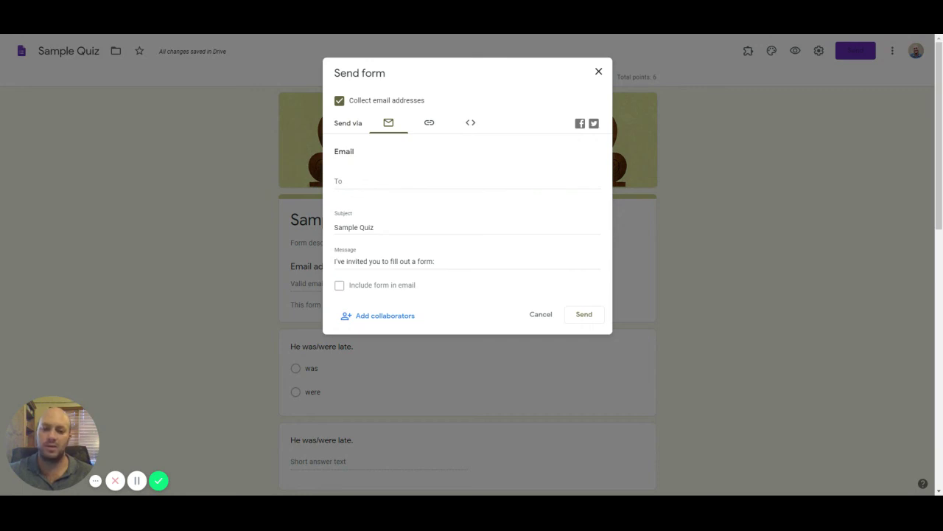
left_click(598, 71)
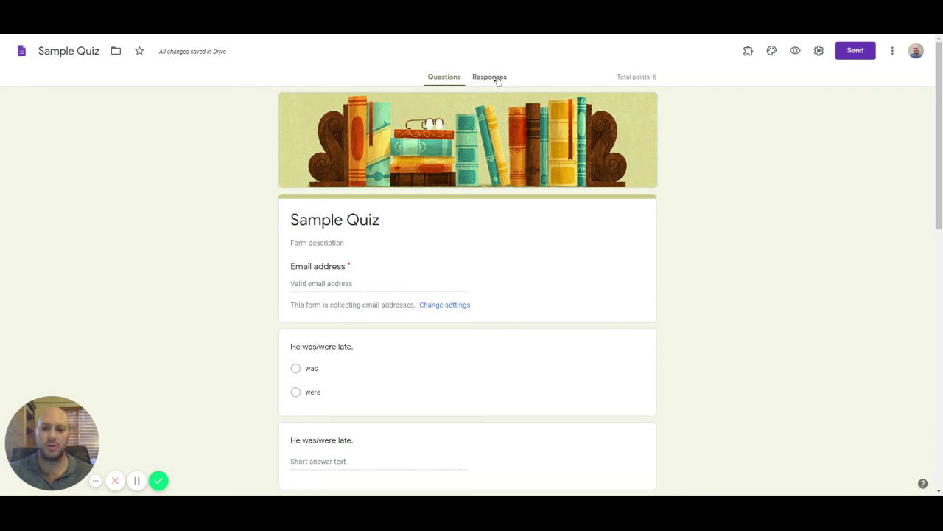
- Review the quiz's response summary, including the points insights, frequently missed questions, scores and the answer chart for each question
left_click(497, 81)
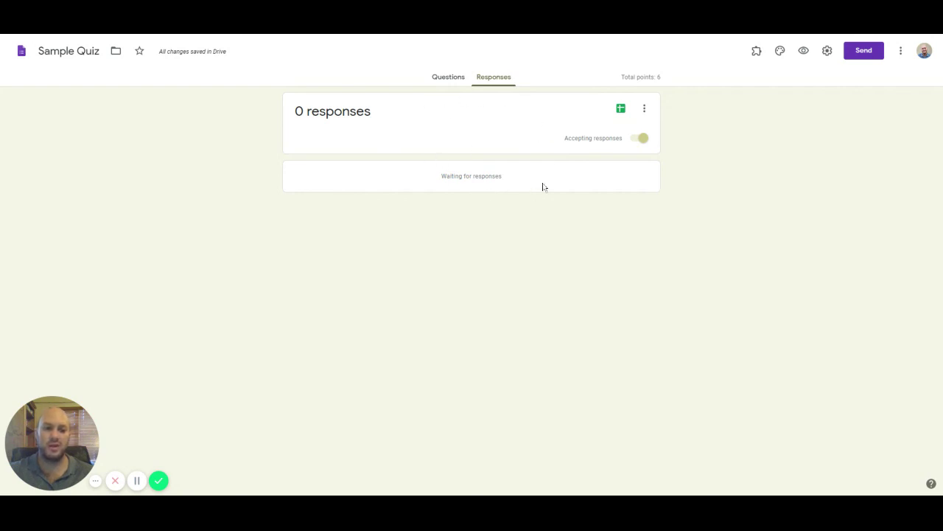
left_click(448, 80)
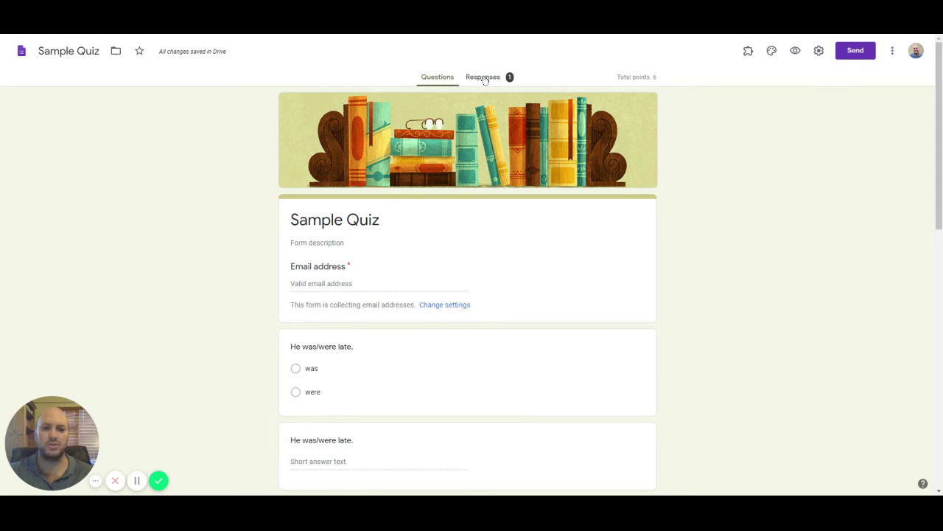
left_click(482, 77)
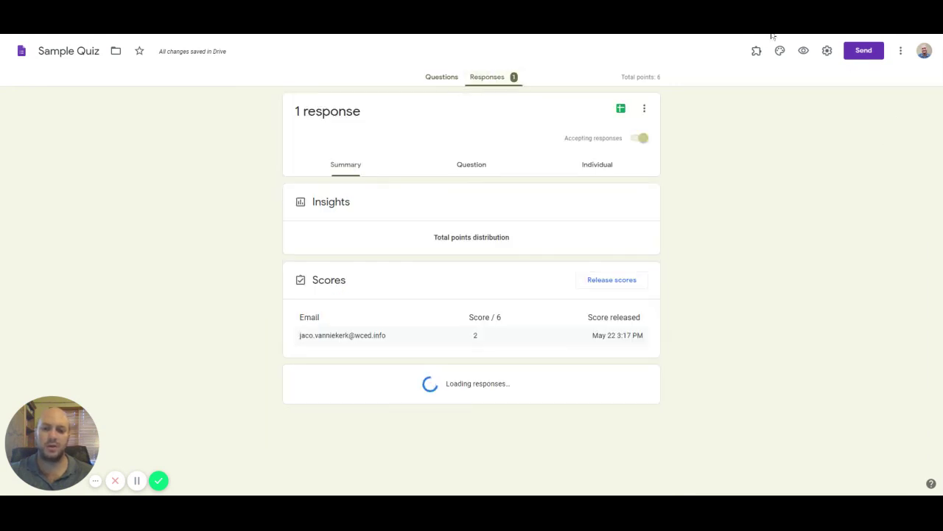
scroll(545, 197, "down", 3)
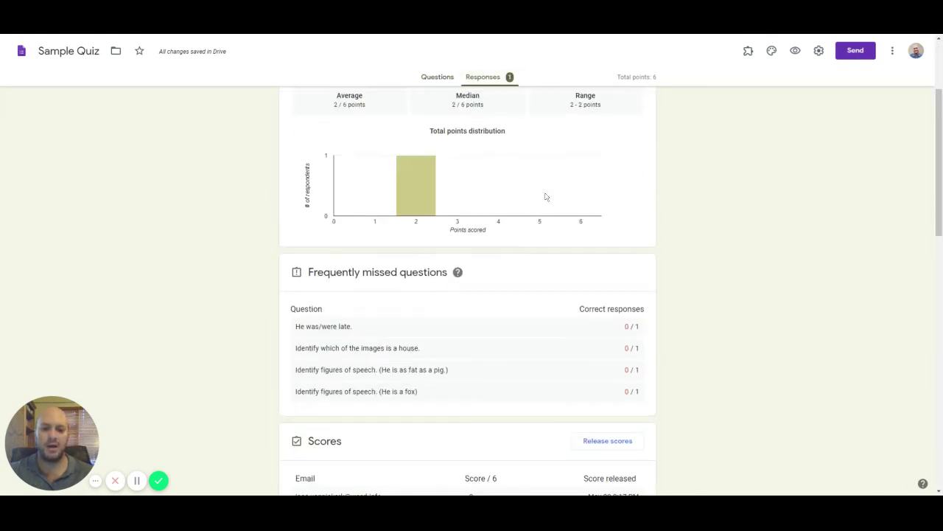
scroll(560, 270, "up", 3)
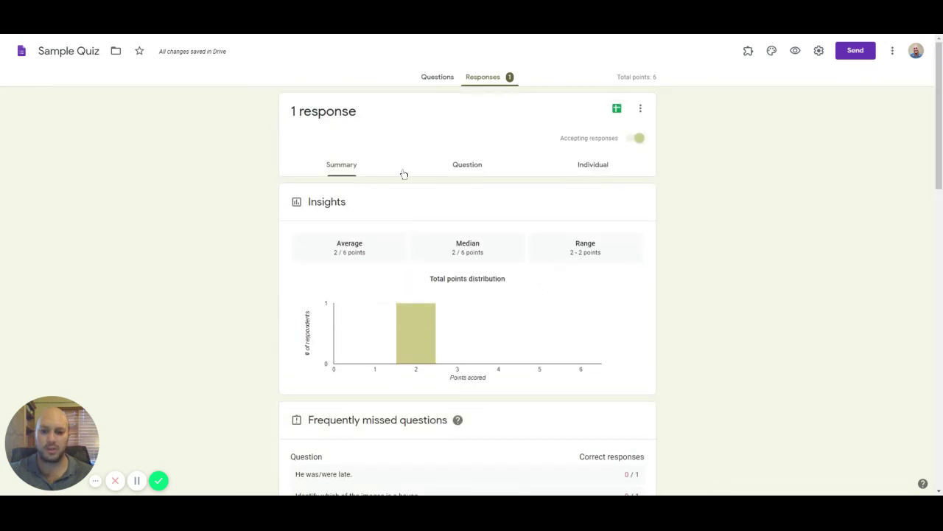
scroll(545, 294, "down", 1)
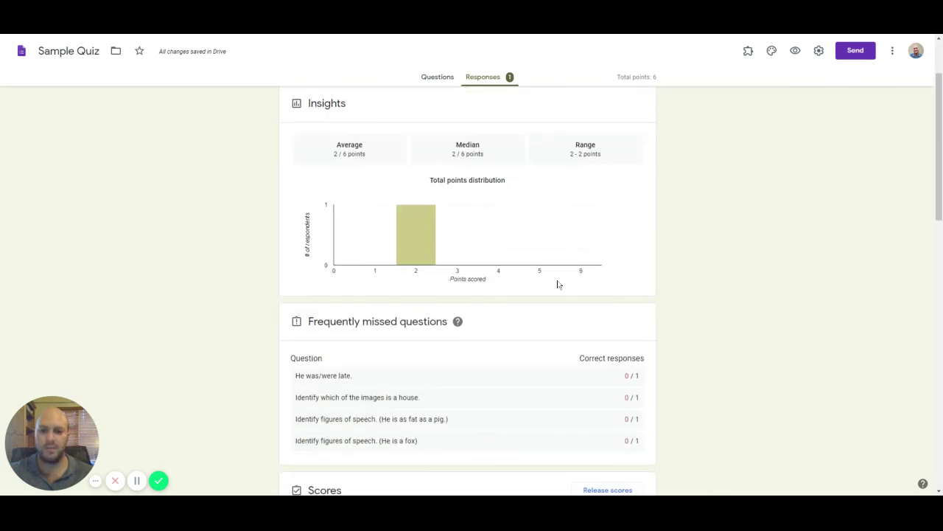
mouse_move(404, 244)
scroll(523, 225, "up", 1)
scroll(466, 231, "down", 10)
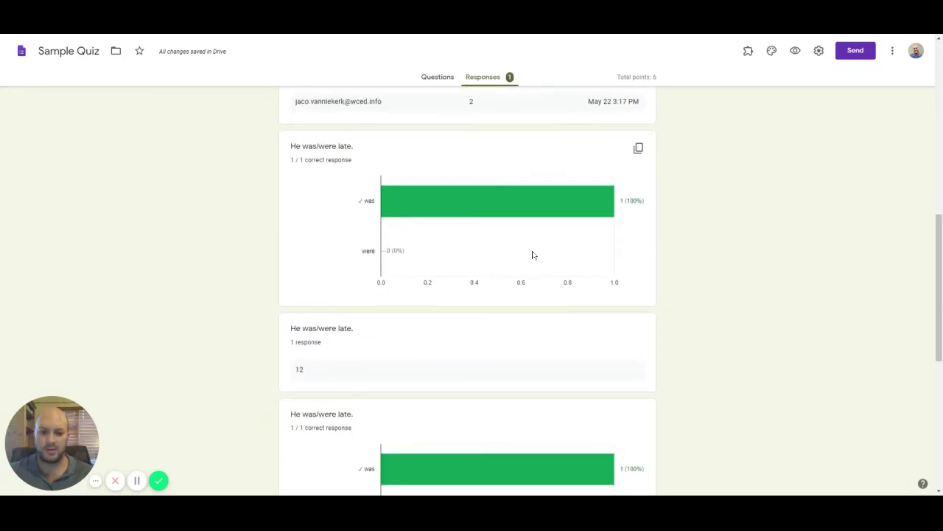
scroll(532, 254, "down", 1)
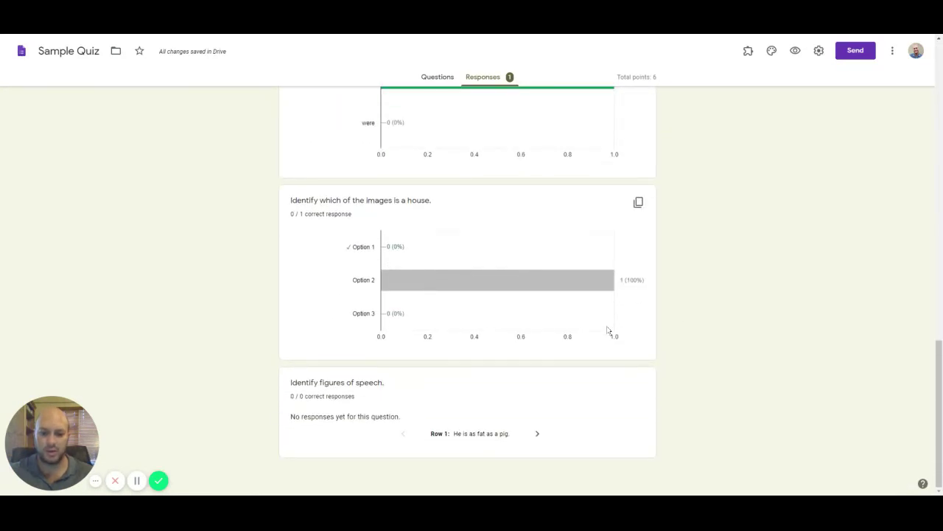
scroll(541, 445, "up", 12)
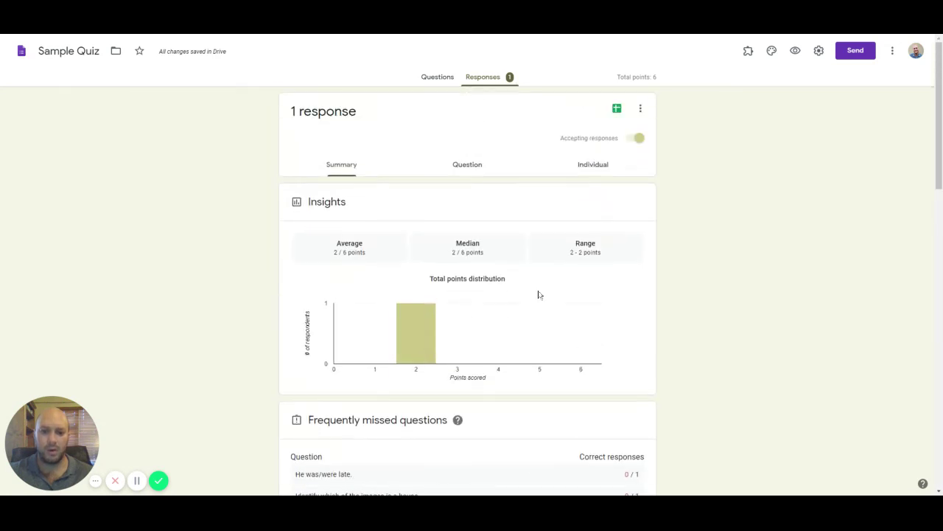
- Review the responses question by question, going through the first three questions and checking how each answer is marked
left_click(489, 167)
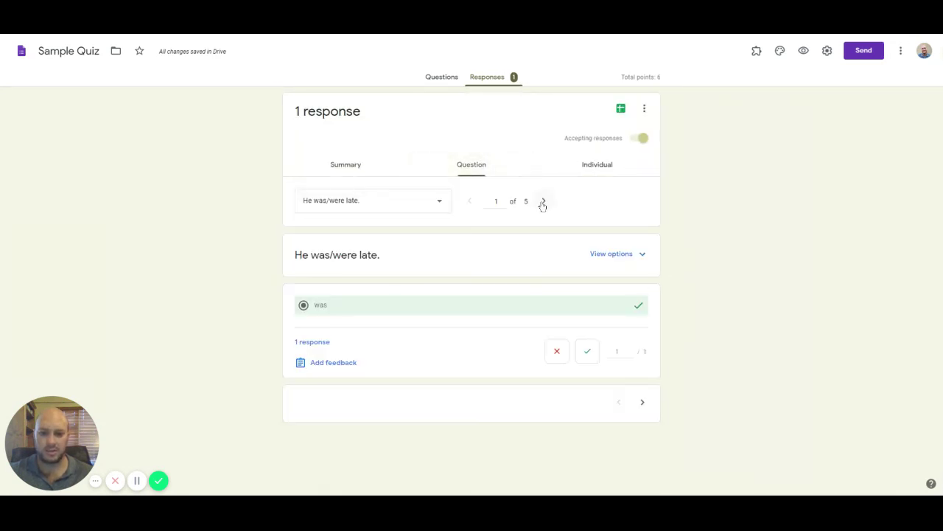
left_click(543, 201)
left_click(543, 204)
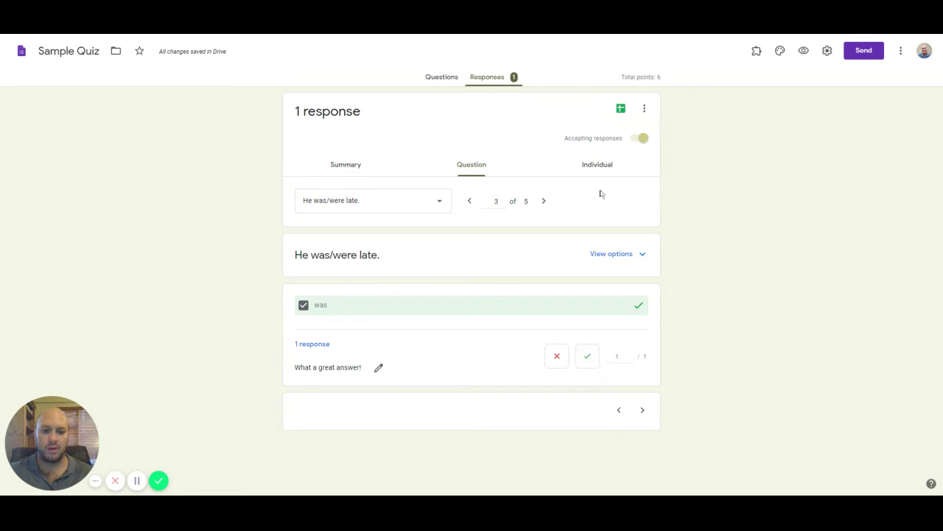
left_click(469, 201)
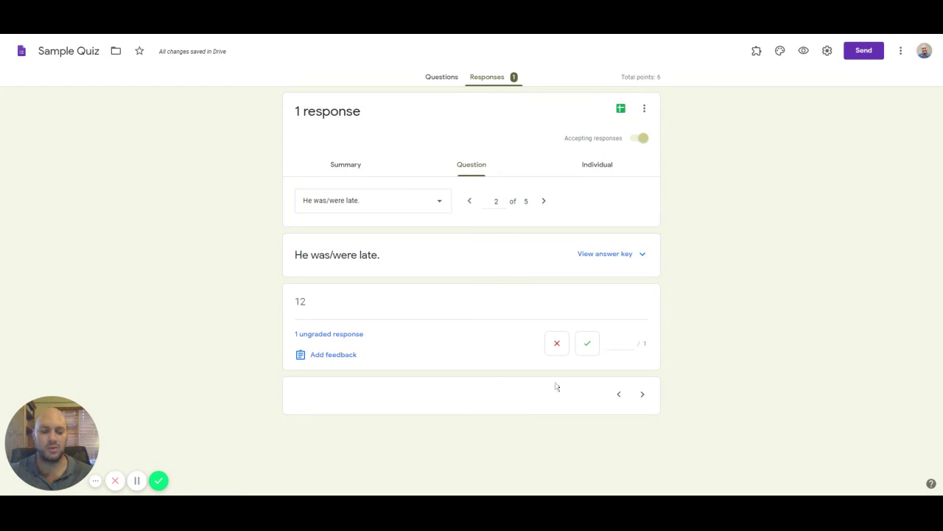
left_click(544, 203)
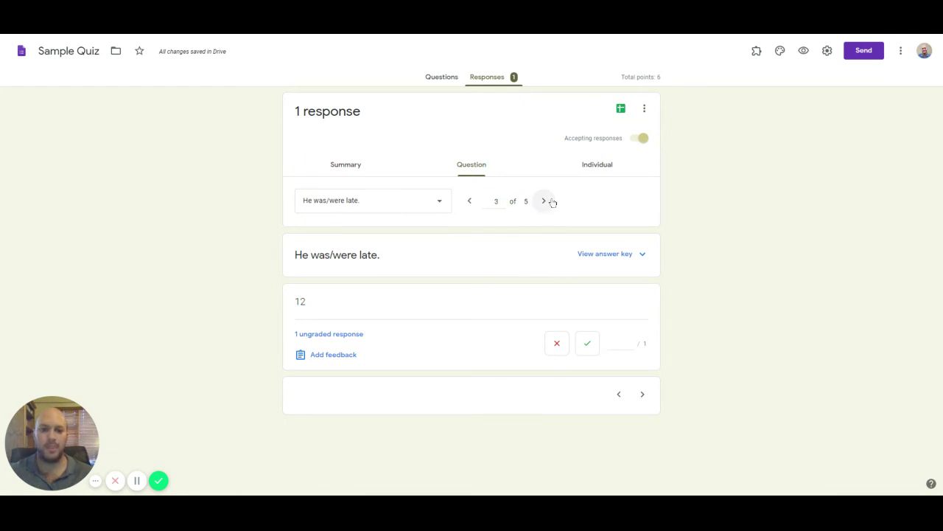
- View the individual respondent's submission and check its total score, release status and first marked answers
left_click(591, 168)
scroll(546, 331, "down", 3)
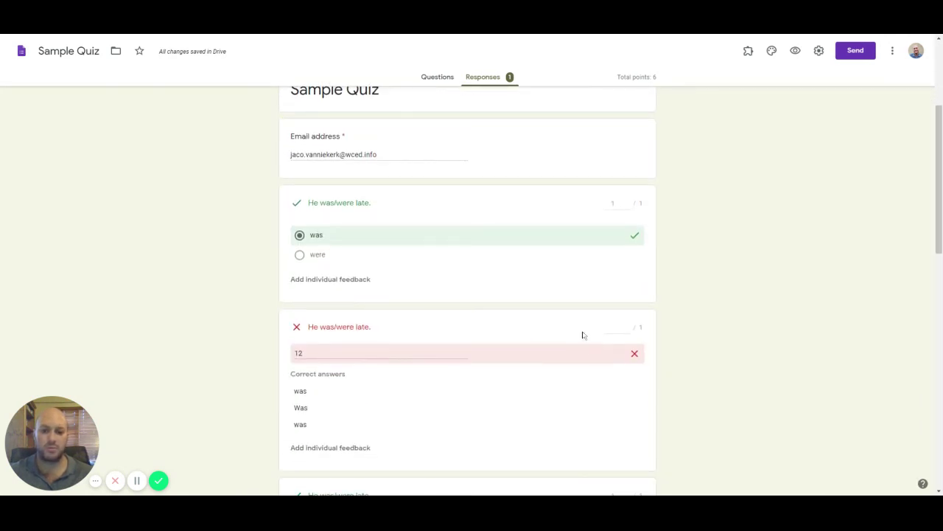
scroll(556, 231, "up", 3)
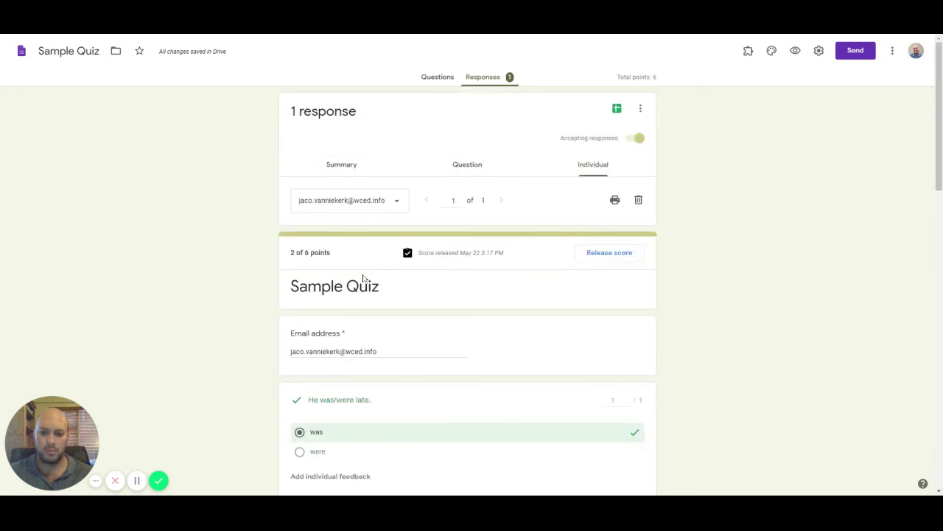
scroll(442, 339, "down", 2)
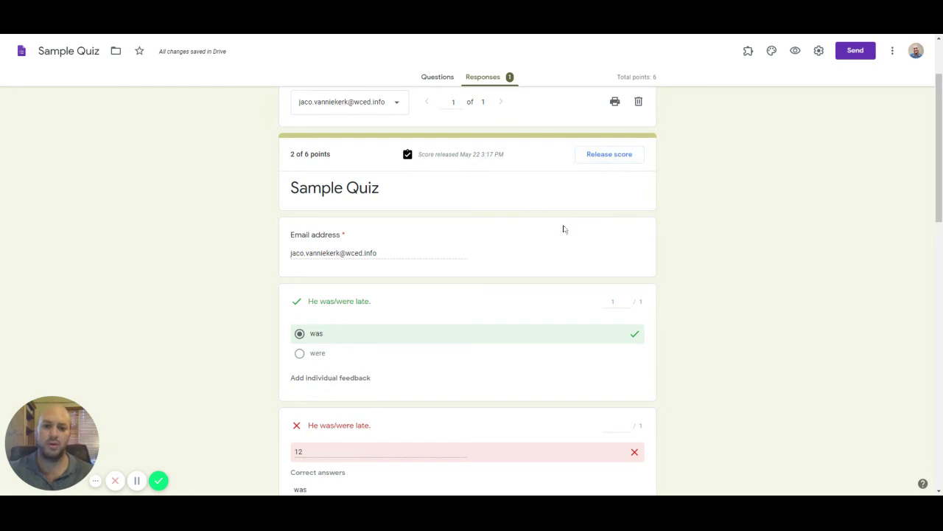
scroll(562, 240, "up", 2)
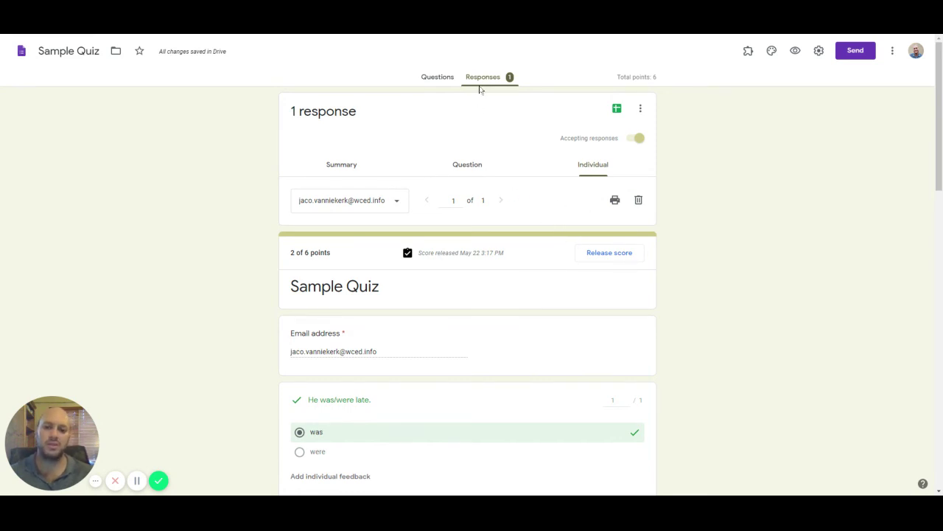
- Return briefly to the quiz questions, and examine the individual submission's marked answers down to the house image question
left_click(438, 78)
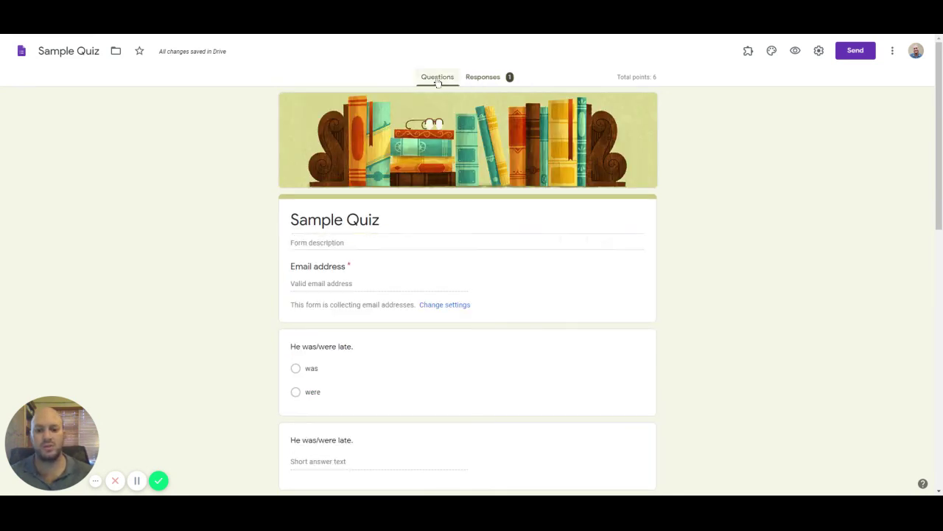
left_click(481, 78)
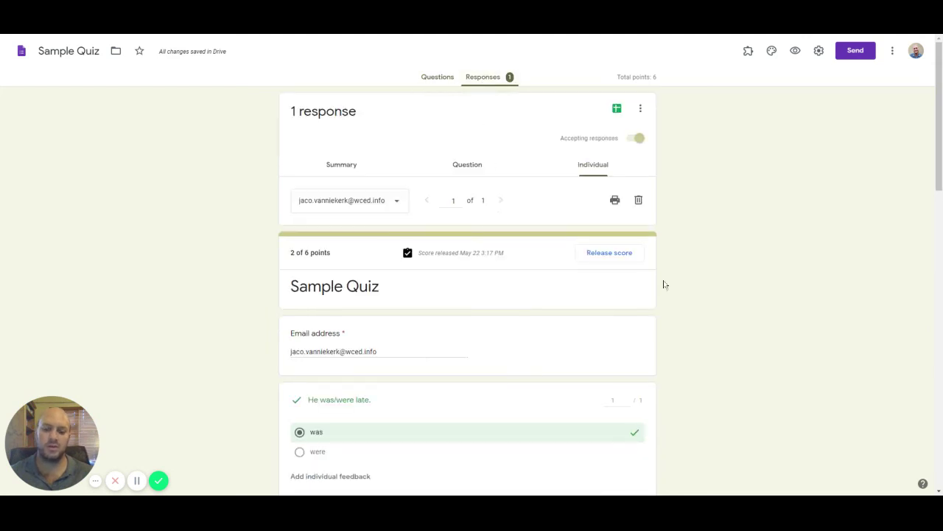
scroll(663, 277, "down", 5)
scroll(472, 306, "down", 7)
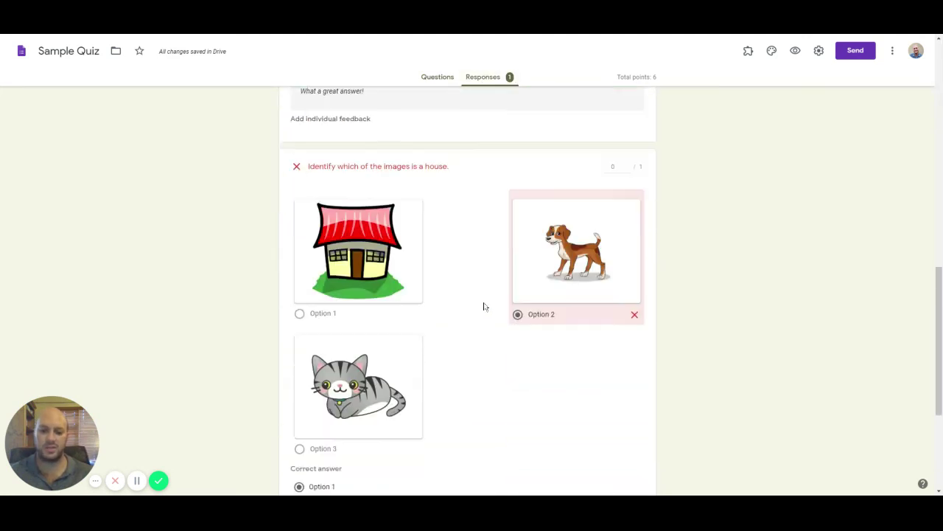
scroll(666, 334, "up", 3)
scroll(666, 333, "up", 10)
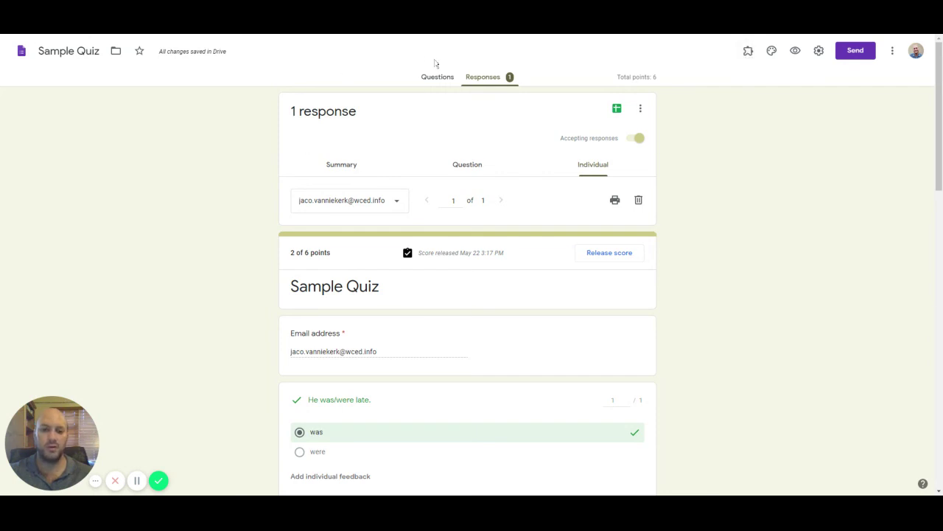
- Check the additional options for managing responses without choosing one, and return to the quiz questions
left_click(640, 109)
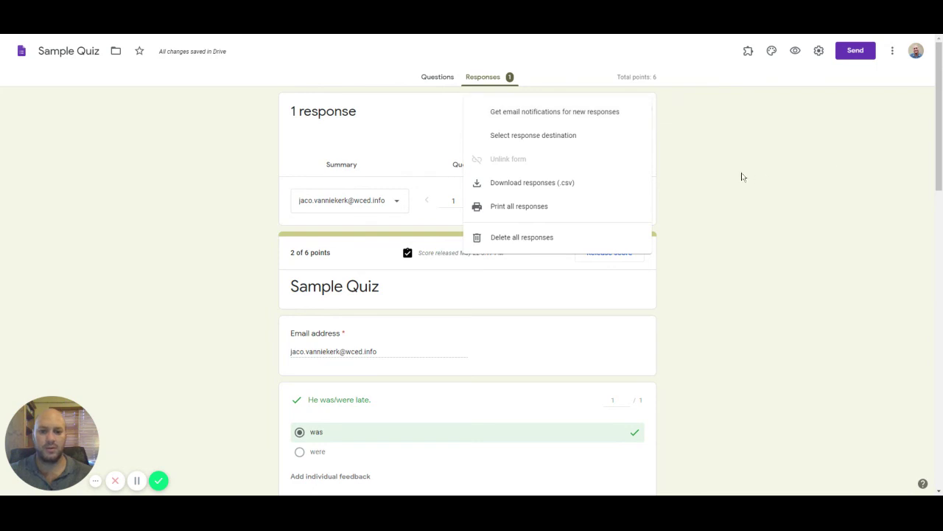
left_click(723, 165)
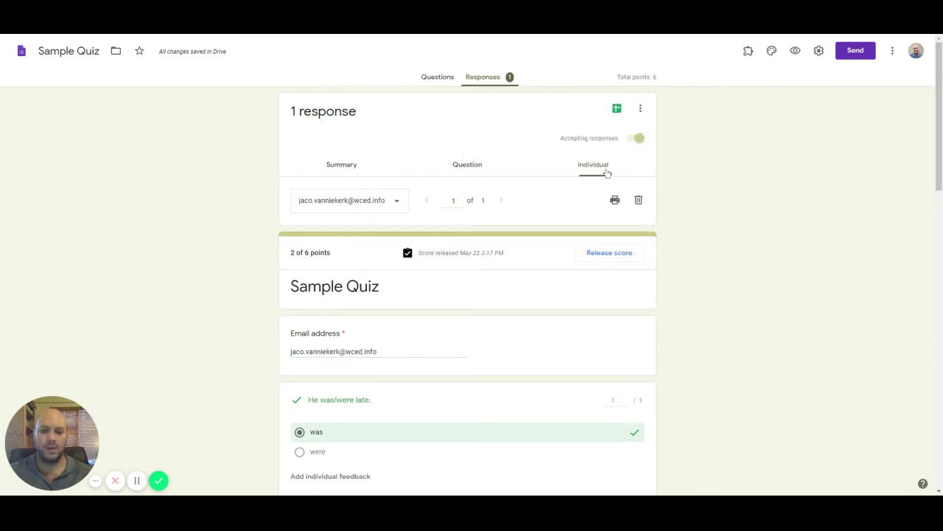
left_click(439, 77)
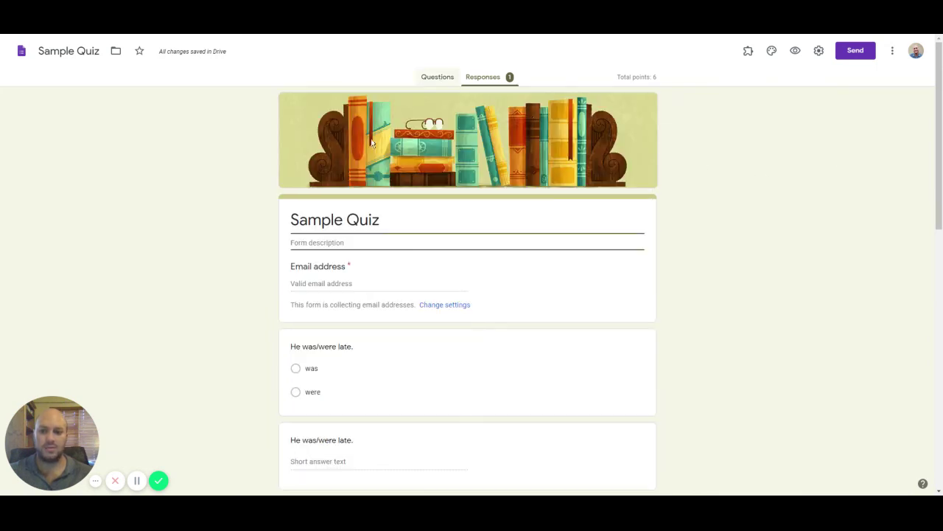